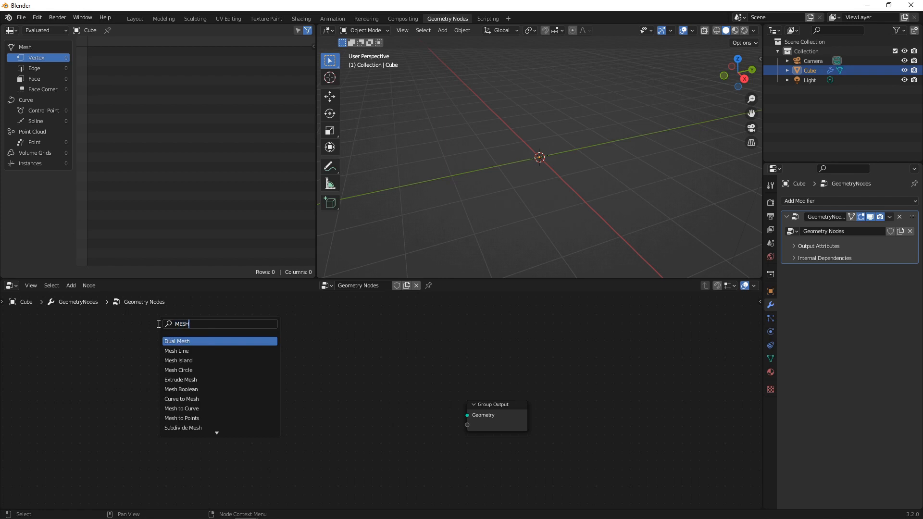
Add a Cylinder node and connect its Mesh output to the Group Output's Geometry input.
{"action": "key", "text": "BackSpace"}
{"action": "key", "text": "BackSpace"}
{"action": "key", "text": "BackSpace"}
{"action": "key", "text": "BackSpace"}
{"action": "type", "text": "CYLINDER"}
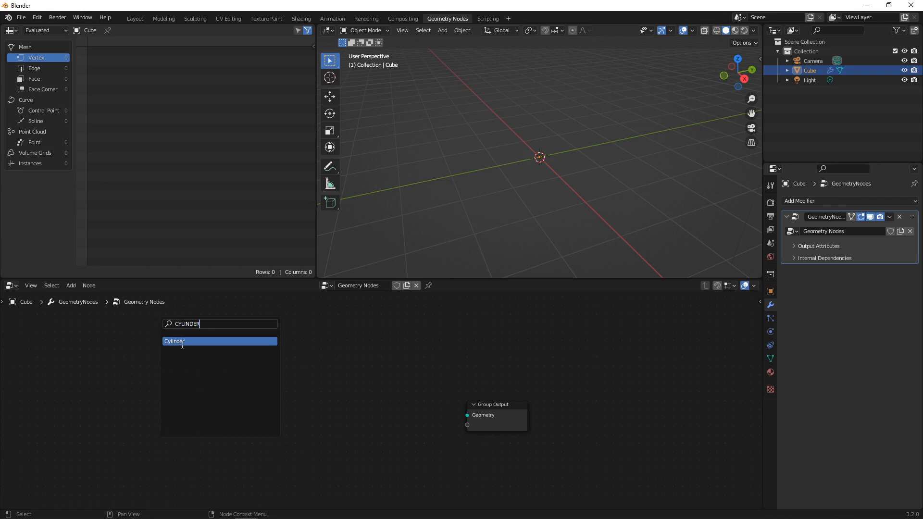
{"action": "left_click", "coordinate": [182, 341]}
{"action": "left_click", "coordinate": [163, 364]}
{"action": "left_click_drag", "start_coordinate": [187, 362], "coordinate": [475, 414]}
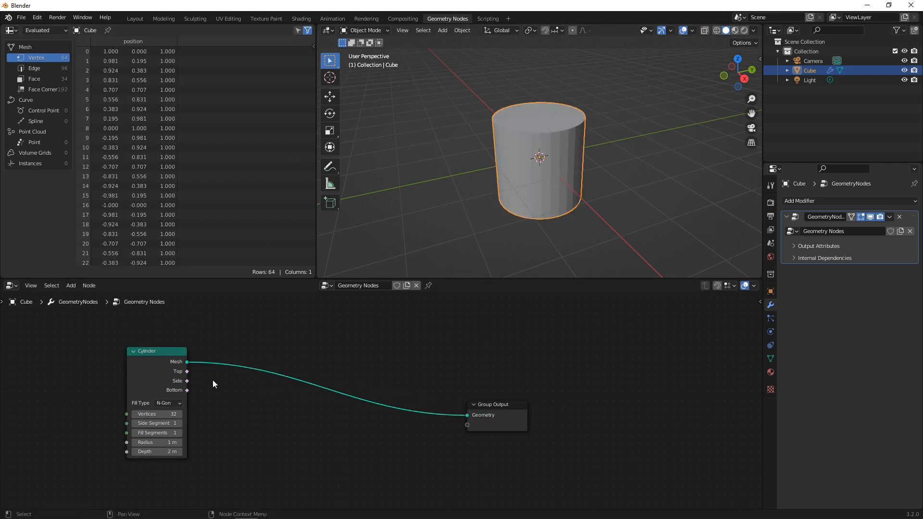
Switch the 3D viewport to wireframe shading to show the cylinder's edges.
{"action": "middle_click_drag", "start_coordinate": [510, 120], "coordinate": [492, 117]}
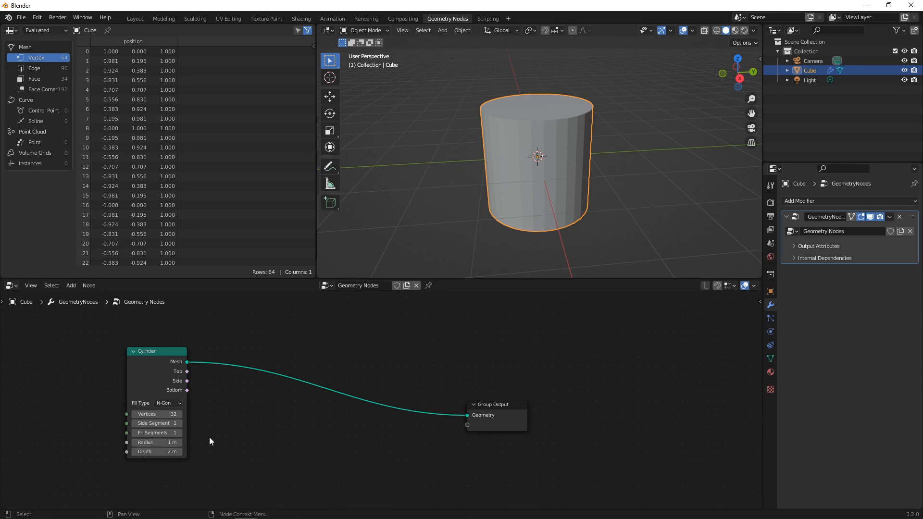
{"action": "middle_click_drag", "start_coordinate": [547, 96], "coordinate": [554, 113]}
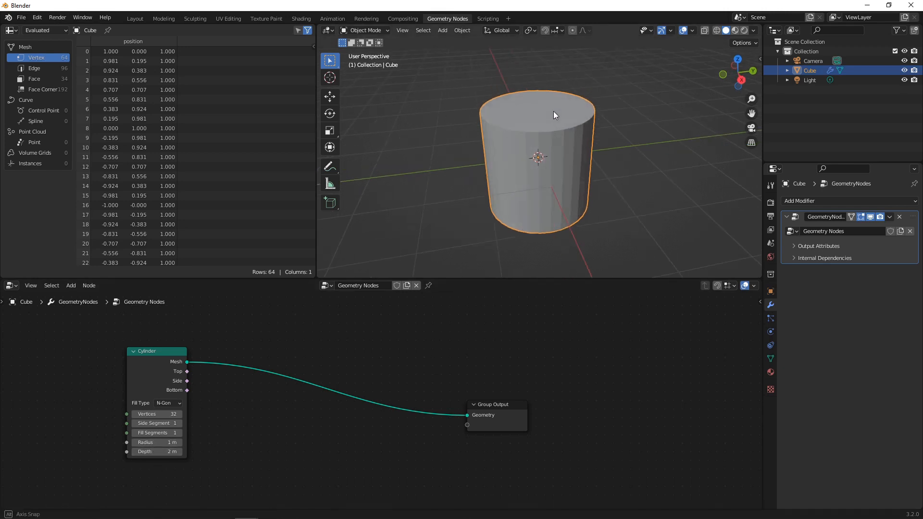
{"action": "left_click", "coordinate": [717, 30]}
{"action": "mouse_move", "coordinate": [530, 144]}
{"action": "middle_mouse_down"}
{"action": "mouse_move", "coordinate": [578, 148]}
{"action": "mouse_move", "coordinate": [524, 143]}
{"action": "mouse_move", "coordinate": [547, 146]}
{"action": "mouse_move", "coordinate": [538, 152]}
{"action": "mouse_move", "coordinate": [501, 122]}
{"action": "mouse_move", "coordinate": [524, 137]}
{"action": "middle_mouse_up"}
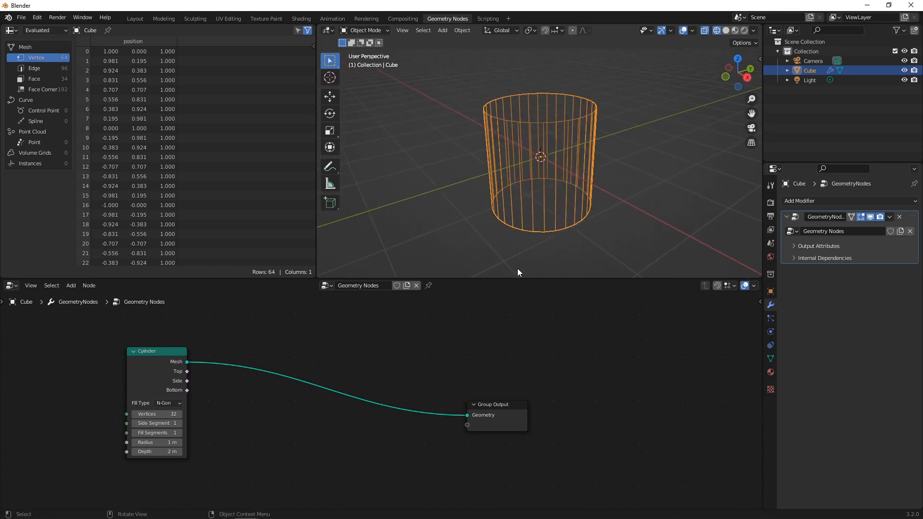
Set the Cylinder node's vertices to 17 and its side segments to 5.
{"action": "left_click", "coordinate": [158, 414]}
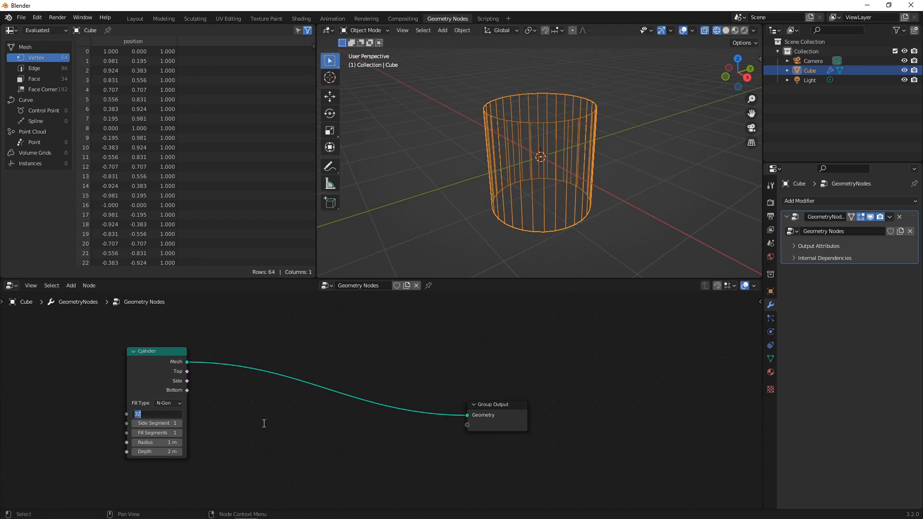
{"action": "type", "text": "17"}
{"action": "key", "text": "Return"}
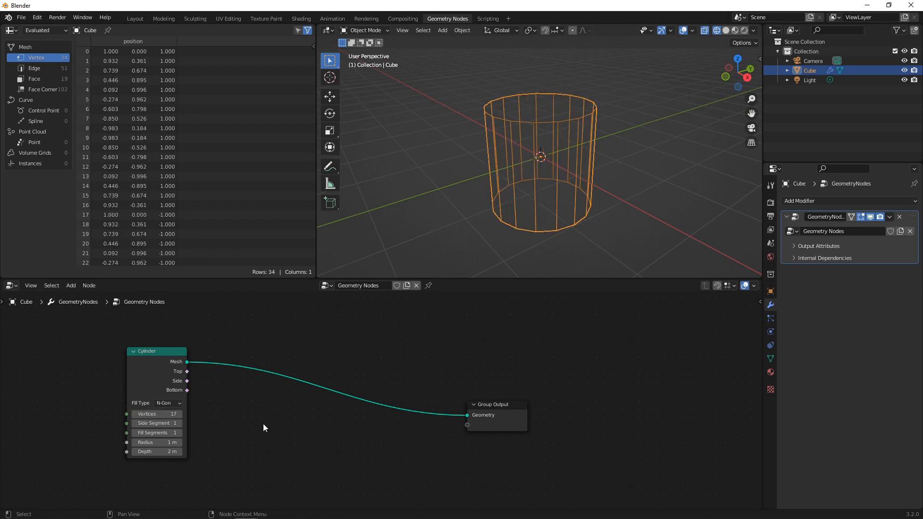
{"action": "left_click", "coordinate": [171, 422]}
{"action": "type", "text": "5"}
{"action": "key", "text": "Return"}
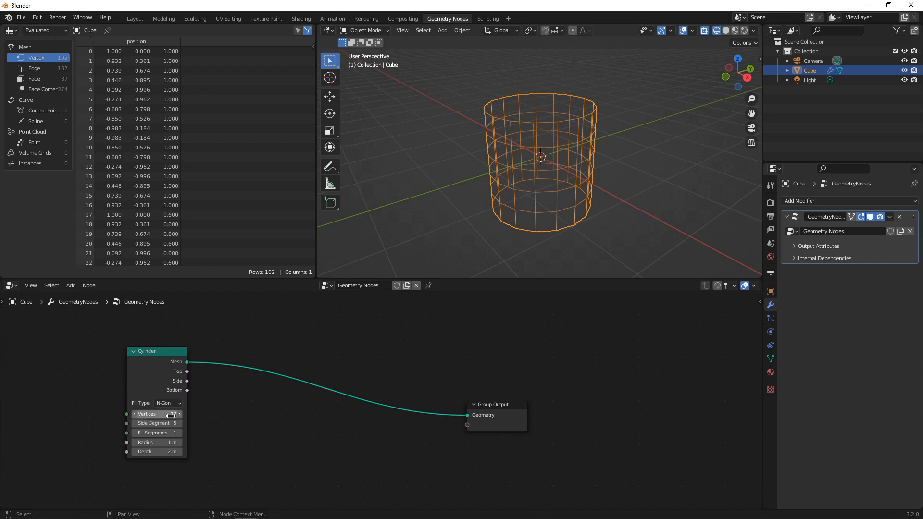
Set the Cylinder node's fill segments to 4.
{"action": "mouse_move", "coordinate": [520, 176]}
{"action": "middle_mouse_down"}
{"action": "mouse_move", "coordinate": [482, 160]}
{"action": "mouse_move", "coordinate": [465, 129]}
{"action": "mouse_move", "coordinate": [515, 169]}
{"action": "middle_mouse_up"}
{"action": "left_click", "coordinate": [171, 435]}
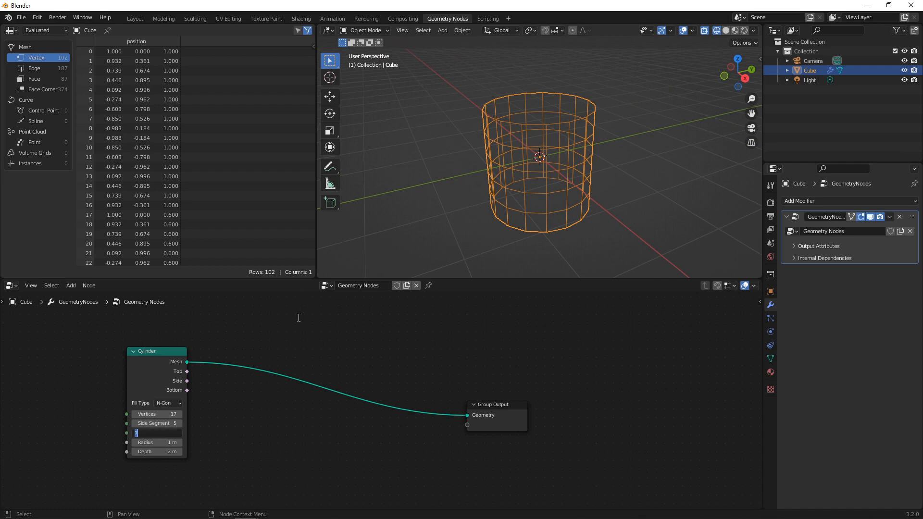
{"action": "type", "text": "4"}
{"action": "key", "text": "Return"}
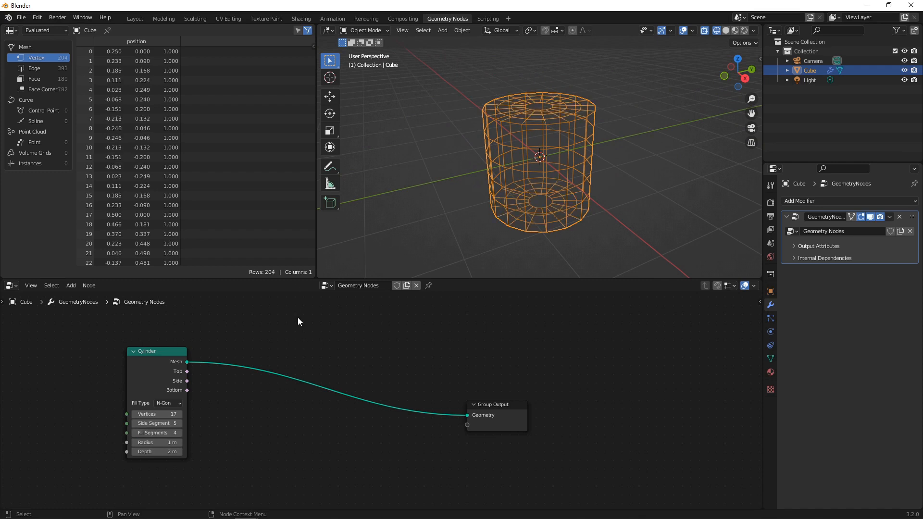
{"action": "middle_click_drag", "start_coordinate": [526, 125], "coordinate": [505, 241]}
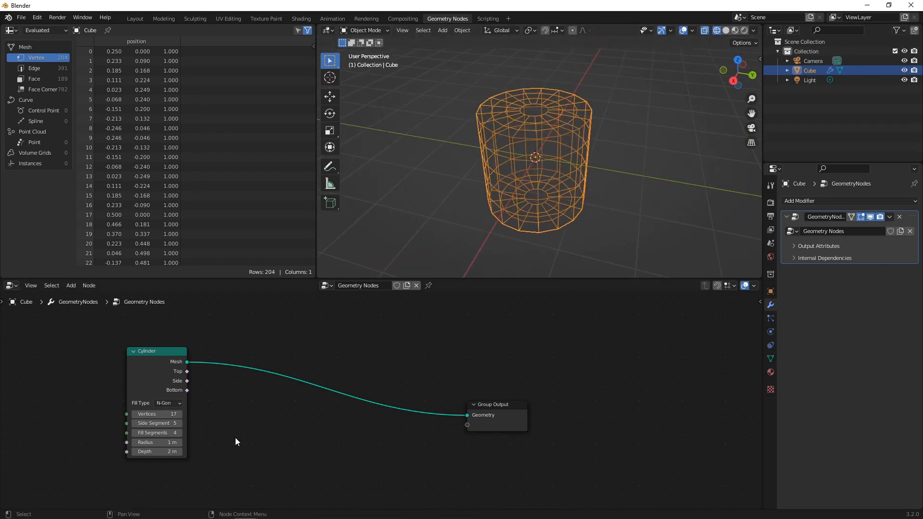
Insert a Join Geometry node between the Cylinder and Group Output nodes, and space the nodes further apart.
{"action": "key", "text": "shift+a"}
{"action": "key", "text": "shift+a"}
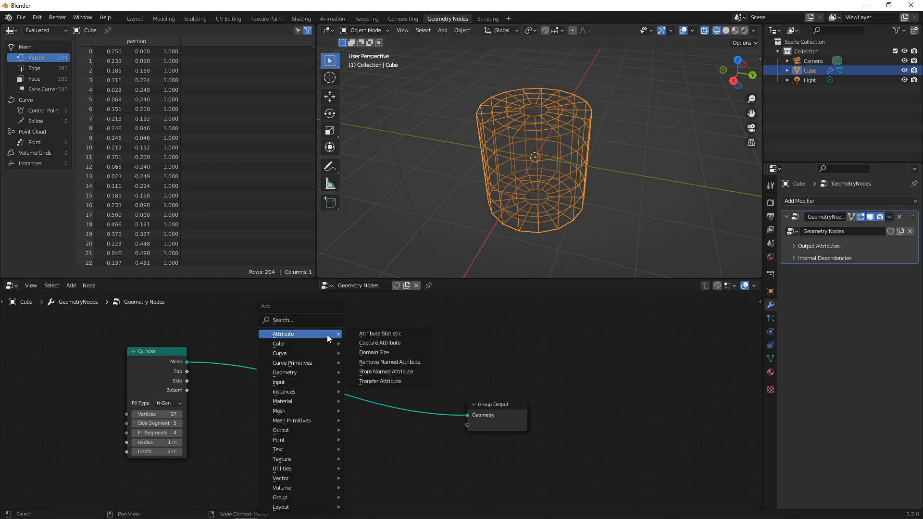
{"action": "left_click", "coordinate": [293, 321]}
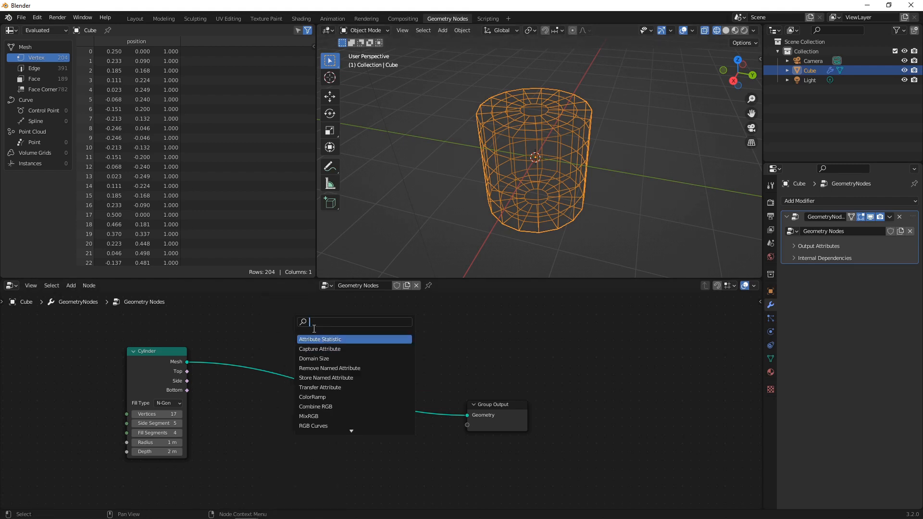
{"action": "type", "text": "JOIN"}
{"action": "left_click", "coordinate": [317, 350]}
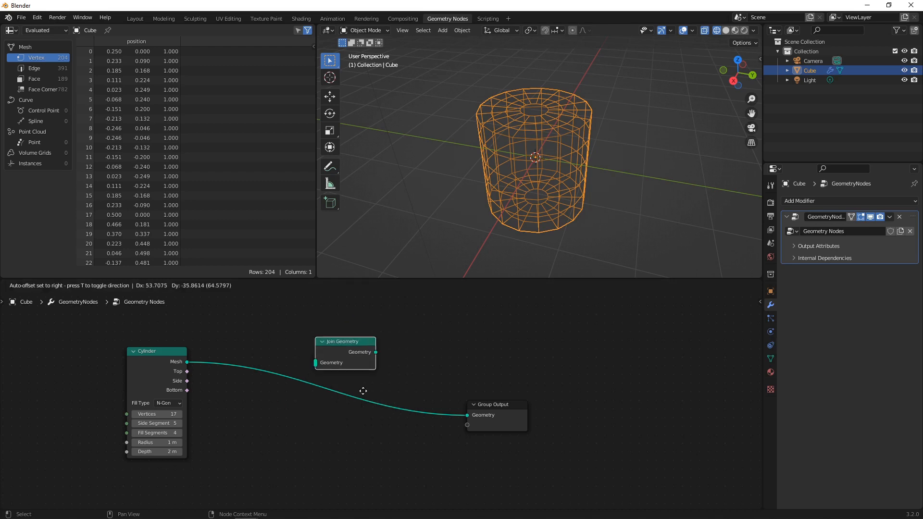
{"action": "left_click", "coordinate": [420, 402]}
{"action": "left_click_drag", "start_coordinate": [489, 406], "coordinate": [592, 384]}
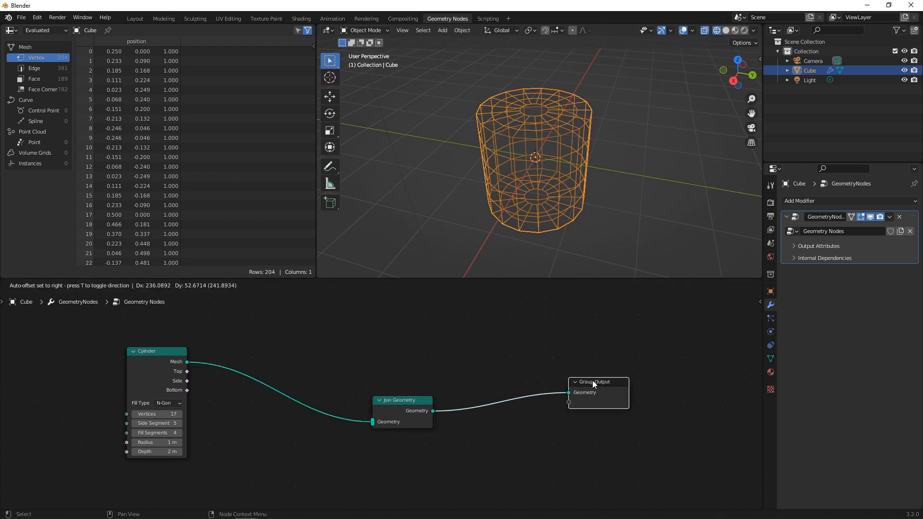
{"action": "left_click_drag", "start_coordinate": [394, 399], "coordinate": [445, 385]}
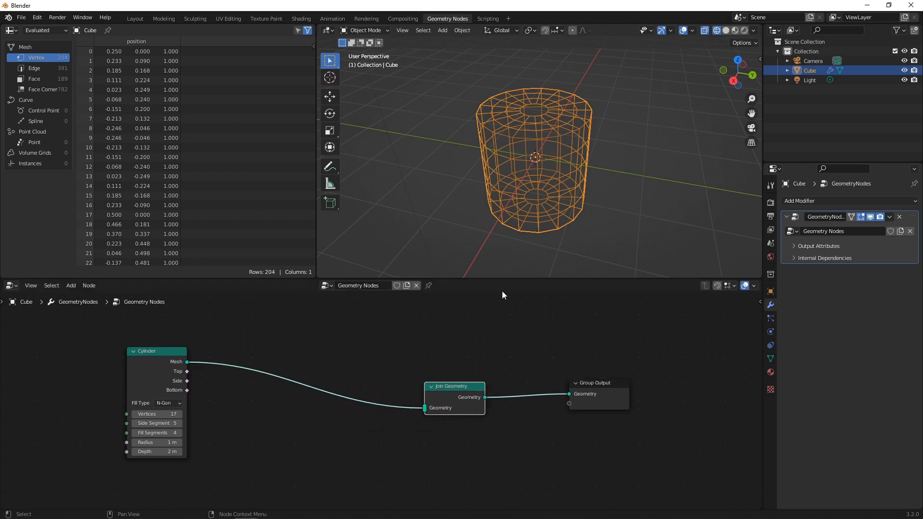
{"action": "left_click", "coordinate": [270, 450]}
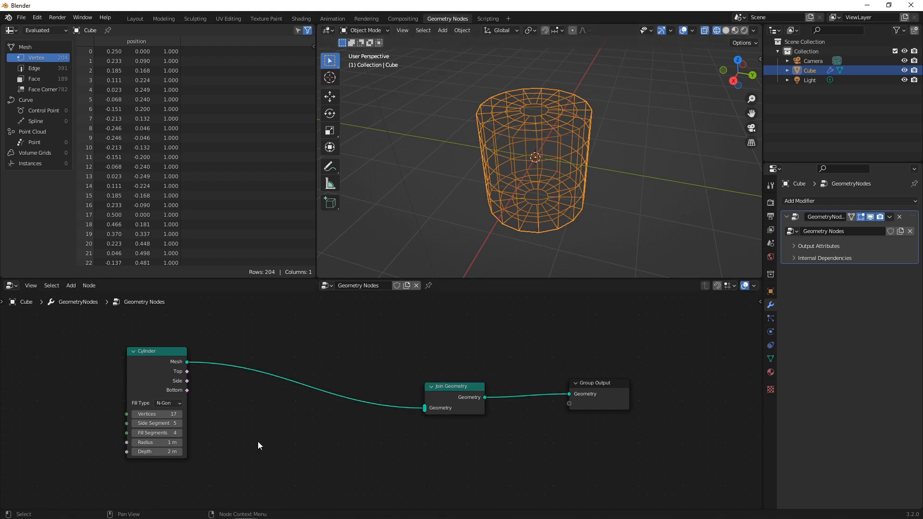
Add a Scale Elements node below the Cylinder's link and connect the Cylinder's Mesh output to its Geometry input.
{"action": "key", "text": "shift+a"}
{"action": "left_click", "coordinate": [242, 319]}
{"action": "type", "text": "SCALE"}
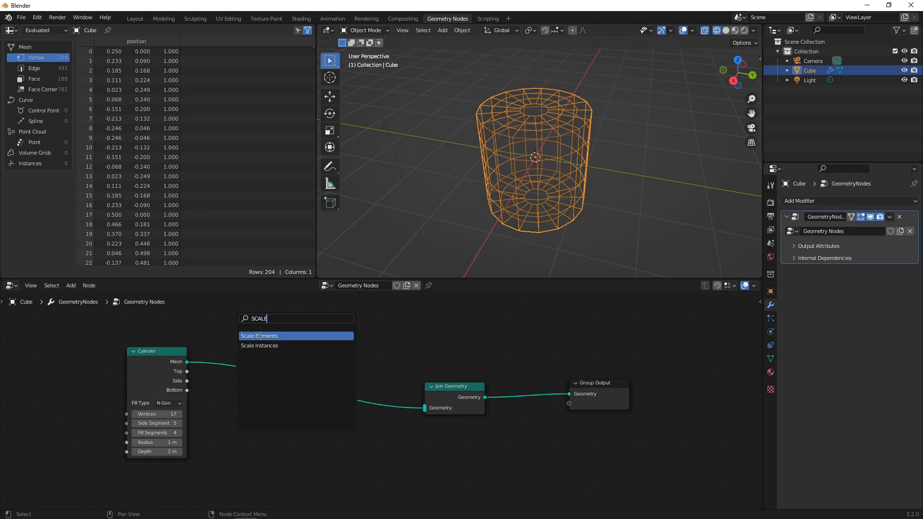
{"action": "left_click", "coordinate": [260, 336]}
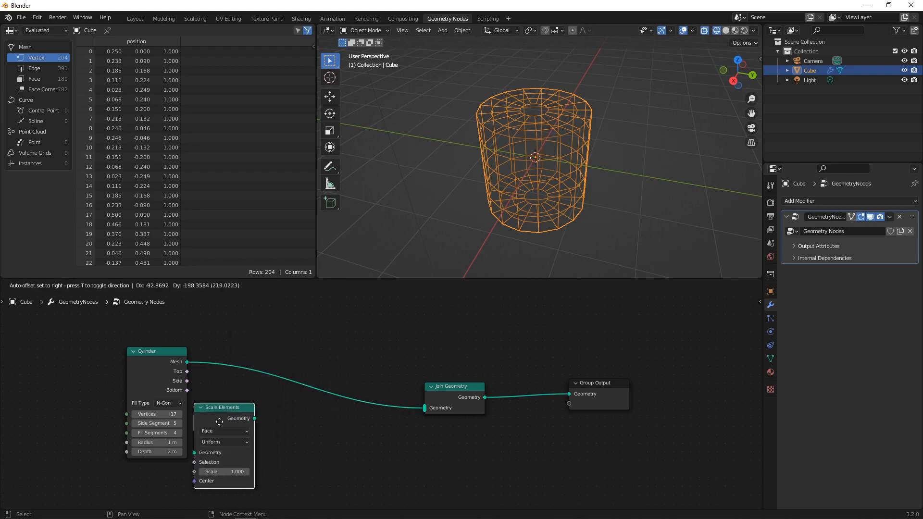
{"action": "left_click", "coordinate": [207, 403]}
{"action": "left_click_drag", "start_coordinate": [187, 362], "coordinate": [210, 454]}
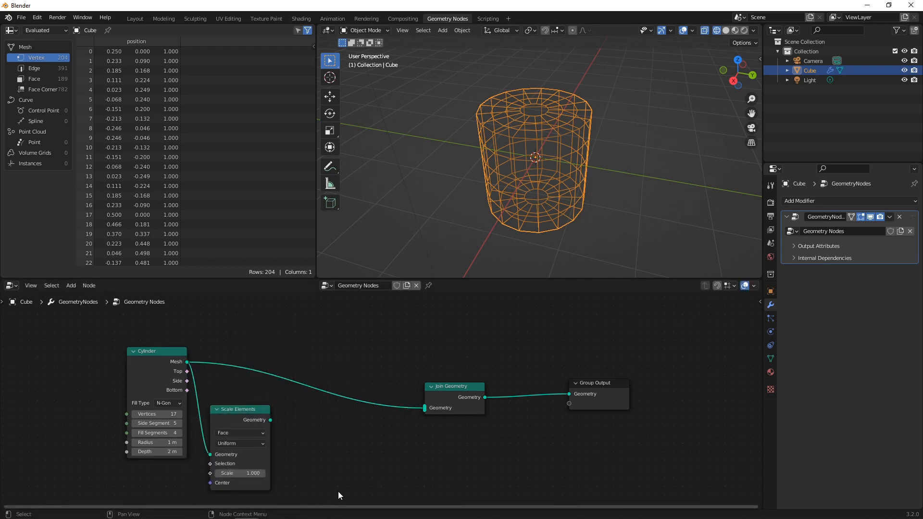
Connect the Scale Elements node's Geometry output to the Join Geometry node alongside the Cylinder's link.
{"action": "key", "text": "shift+a"}
{"action": "left_click", "coordinate": [312, 315]}
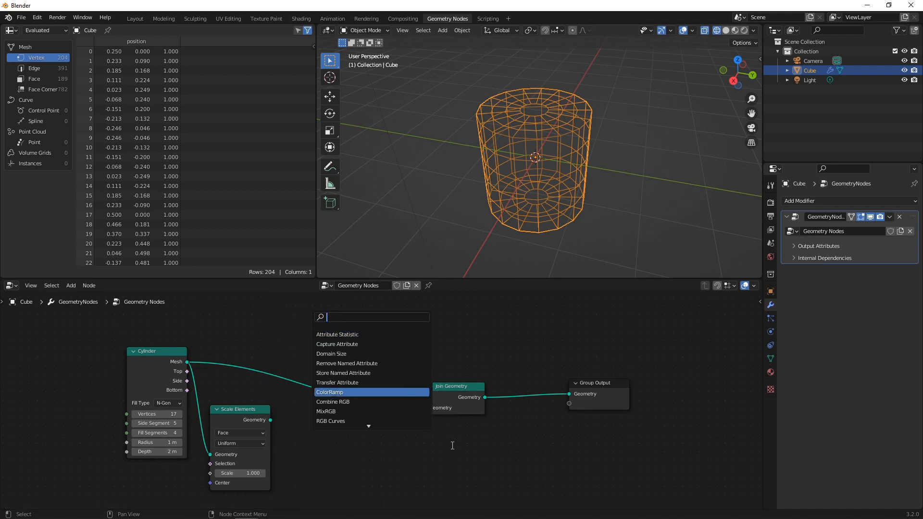
{"action": "left_click_drag", "start_coordinate": [271, 420], "coordinate": [424, 409]}
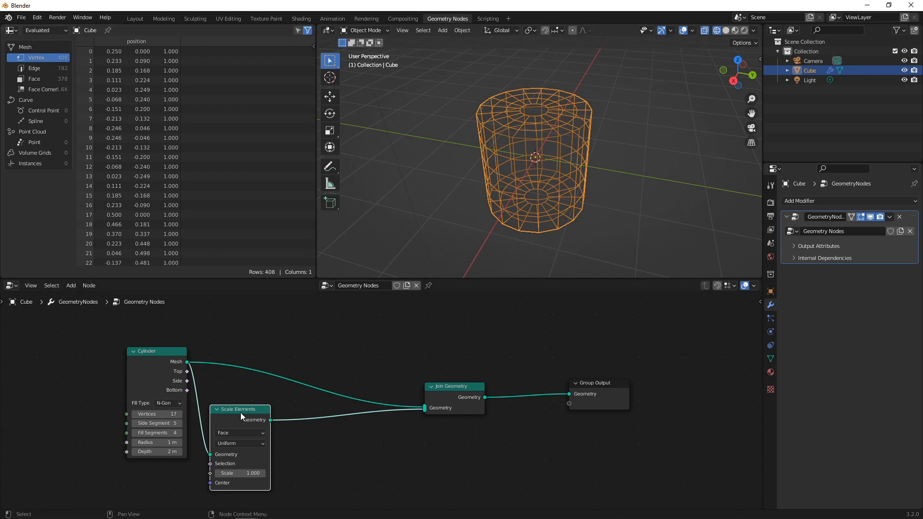
{"action": "left_click_drag", "start_coordinate": [245, 412], "coordinate": [247, 413]}
Set the scale of the Scale Elements node to 1.01.
{"action": "mouse_move", "coordinate": [246, 475]}
{"action": "left_mouse_down"}
{"action": "mouse_move", "coordinate": [264, 475]}
{"action": "mouse_move", "coordinate": [245, 475]}
{"action": "left_mouse_up"}
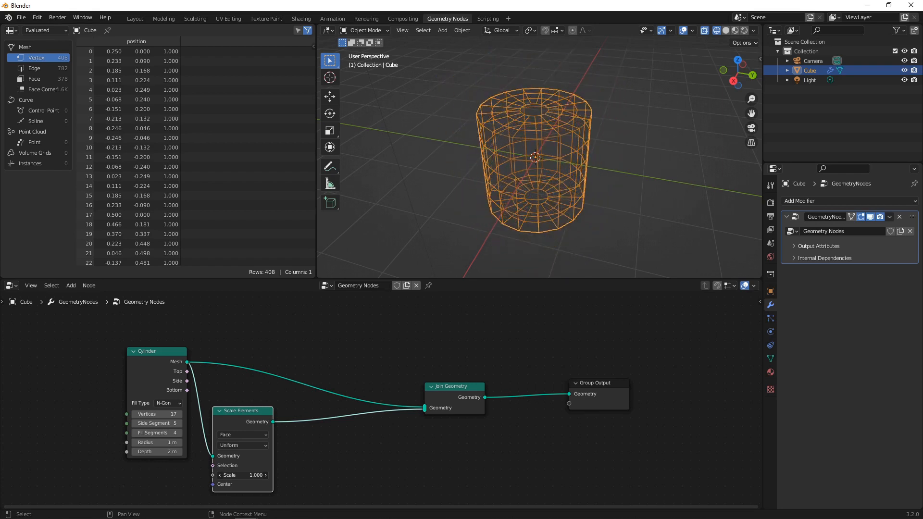
{"action": "left_click", "coordinate": [245, 475]}
{"action": "type", "text": "1.01"}
{"action": "key", "text": "Return"}
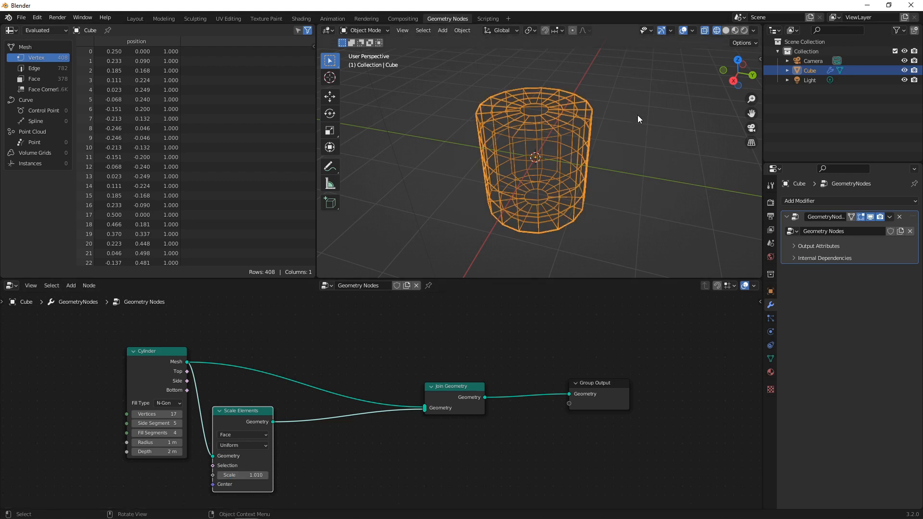
Compare the joined cylinders in solid and wireframe shading, ending in wireframe.
{"action": "middle_click_drag", "start_coordinate": [638, 114], "coordinate": [526, 117]}
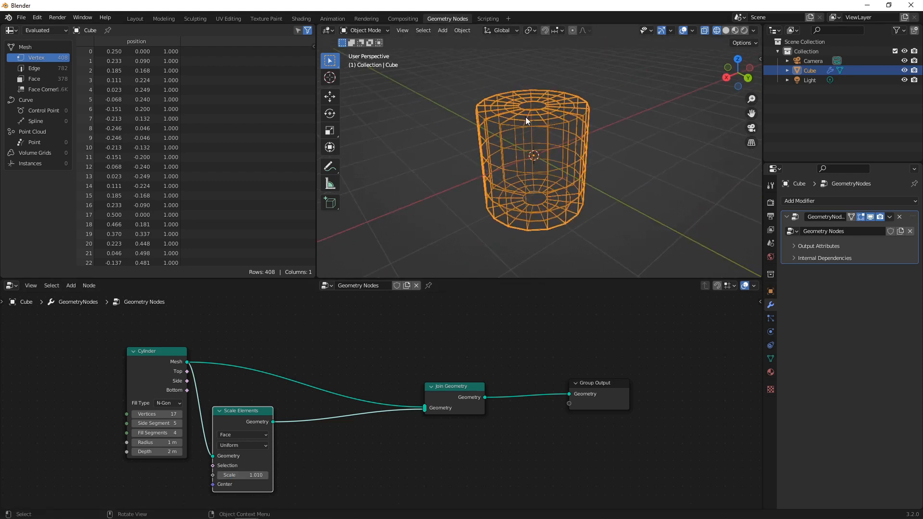
{"action": "left_click", "coordinate": [725, 31]}
{"action": "left_click", "coordinate": [717, 31]}
{"action": "left_click", "coordinate": [725, 30]}
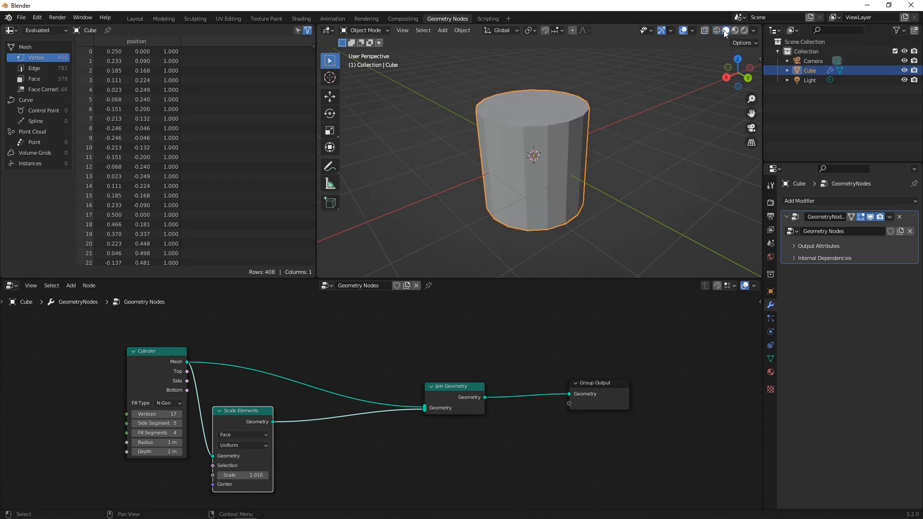
{"action": "left_click", "coordinate": [717, 30]}
Insert a Mesh to Curve node on the link between Scale Elements and Join Geometry.
{"action": "scroll", "coordinate": [341, 428], "scroll_direction": "up", "scroll_amount": 4}
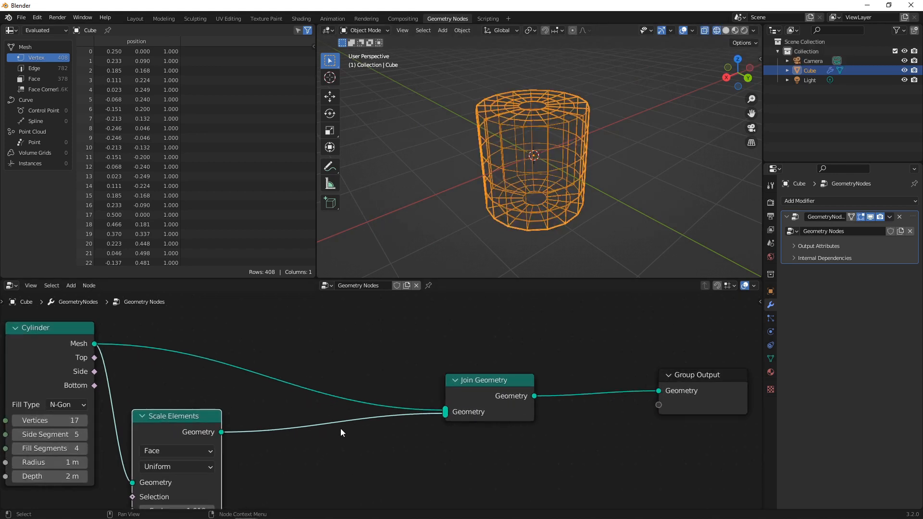
{"action": "middle_click_drag", "start_coordinate": [361, 388], "coordinate": [363, 367]}
{"action": "left_click", "coordinate": [330, 404]}
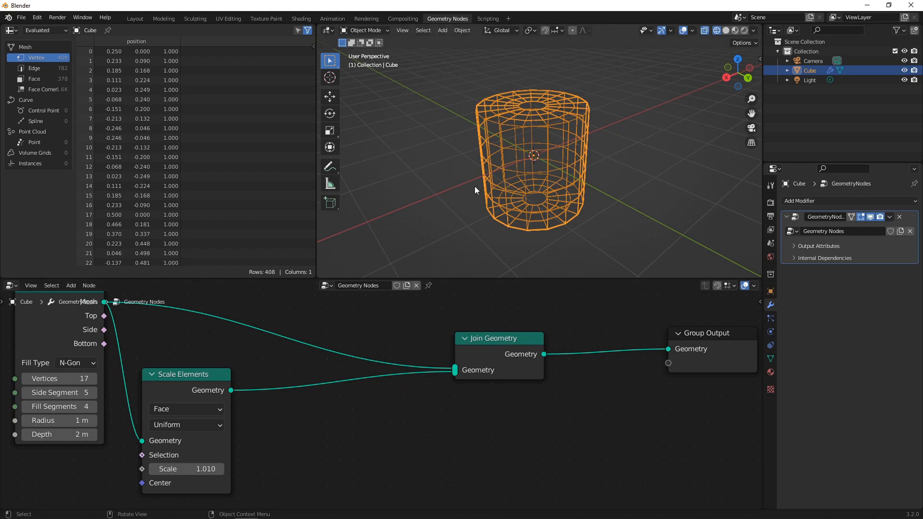
{"action": "scroll", "coordinate": [493, 114], "scroll_direction": "up", "scroll_amount": 5}
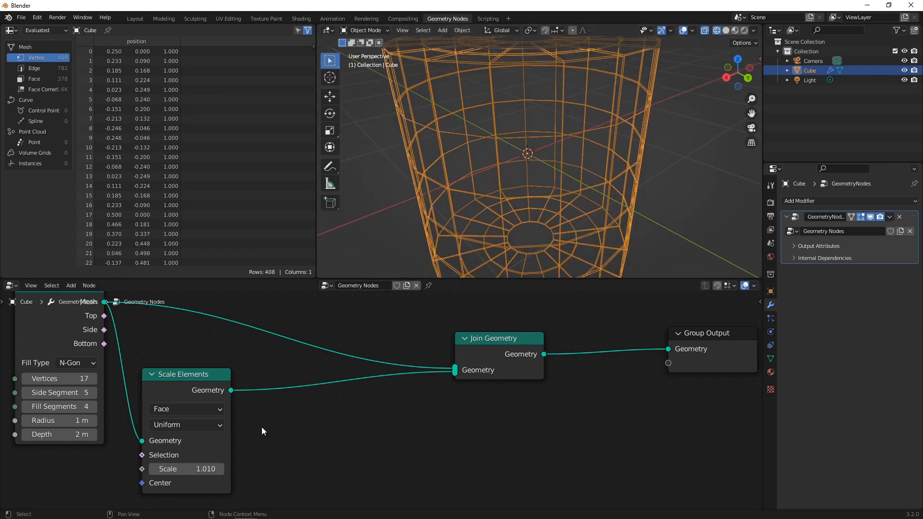
{"action": "key", "text": "shift+a"}
{"action": "left_click", "coordinate": [225, 321]}
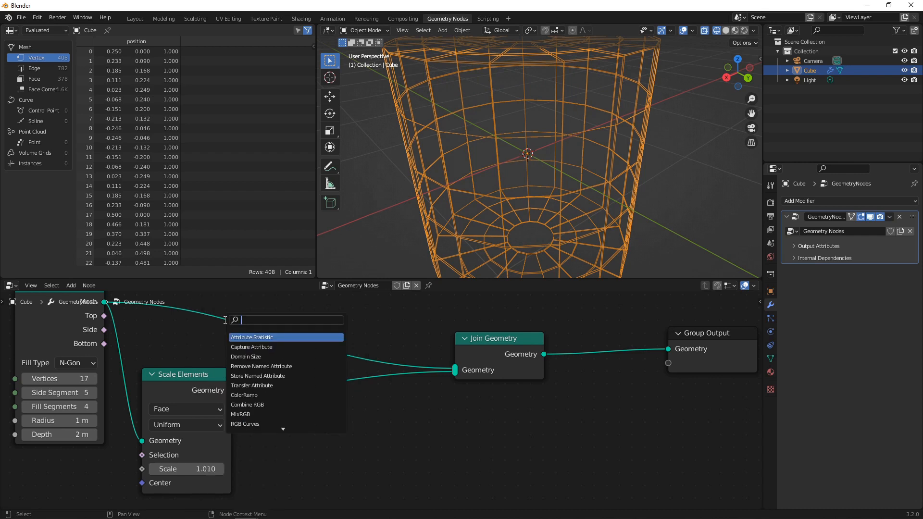
{"action": "type", "text": "MESH TO CUR"}
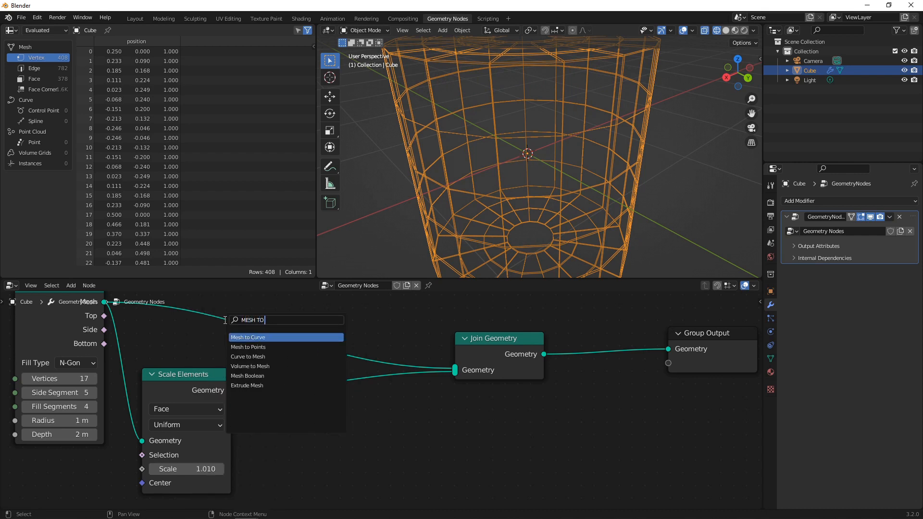
{"action": "left_click", "coordinate": [253, 338]}
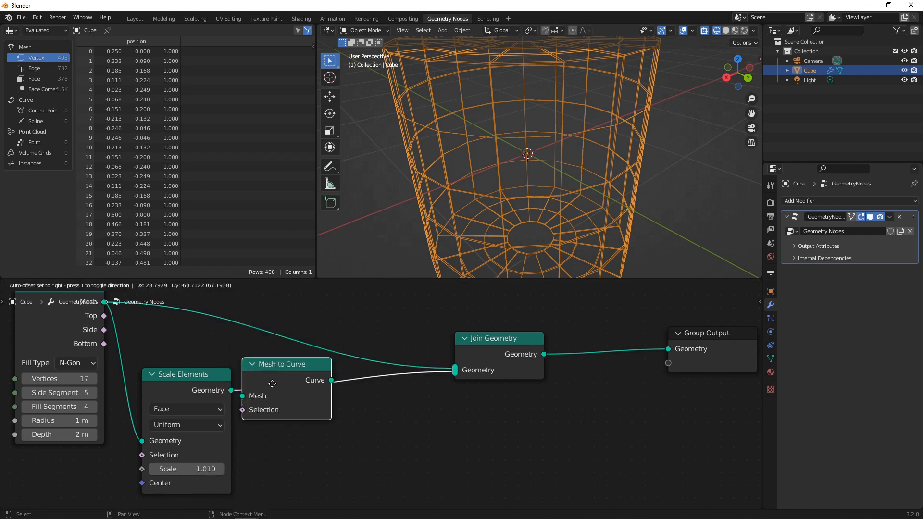
{"action": "left_click", "coordinate": [354, 427]}
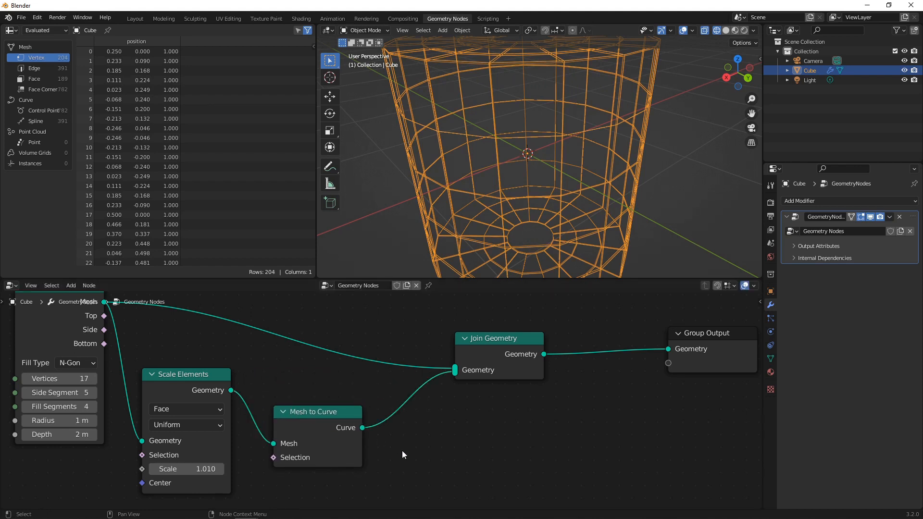
Insert a Curve to Mesh node between Mesh to Curve and Join Geometry, and shift Join Geometry farther along to make room.
{"action": "key", "text": "shift+a"}
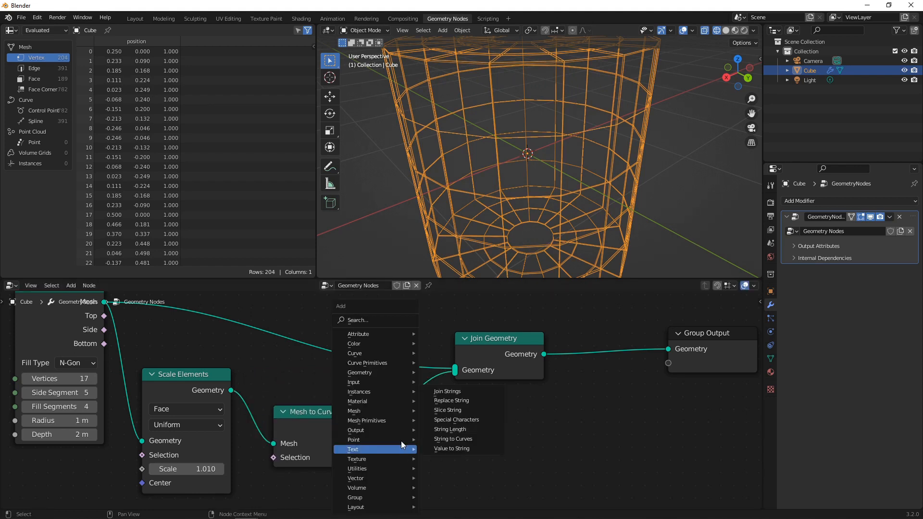
{"action": "left_click", "coordinate": [390, 318]}
{"action": "type", "text": "cURVE TO ME"}
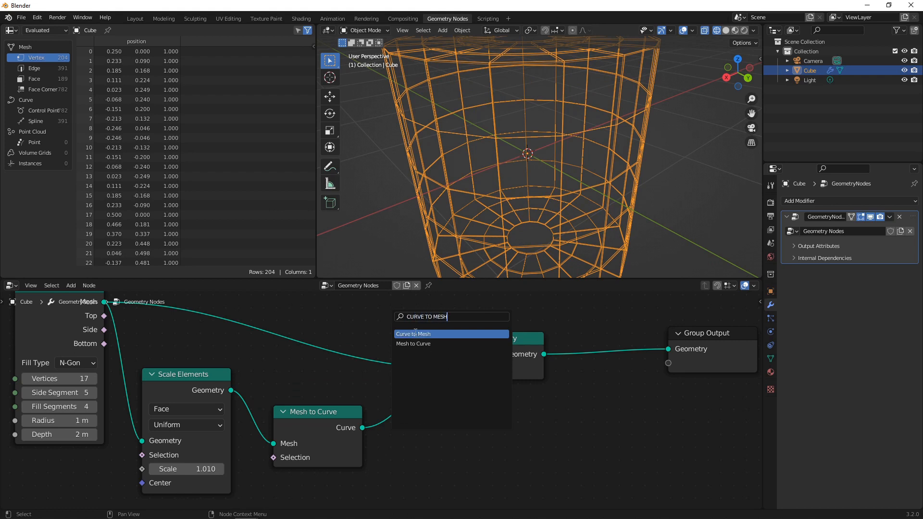
{"action": "left_click", "coordinate": [415, 334]}
{"action": "left_click", "coordinate": [436, 409]}
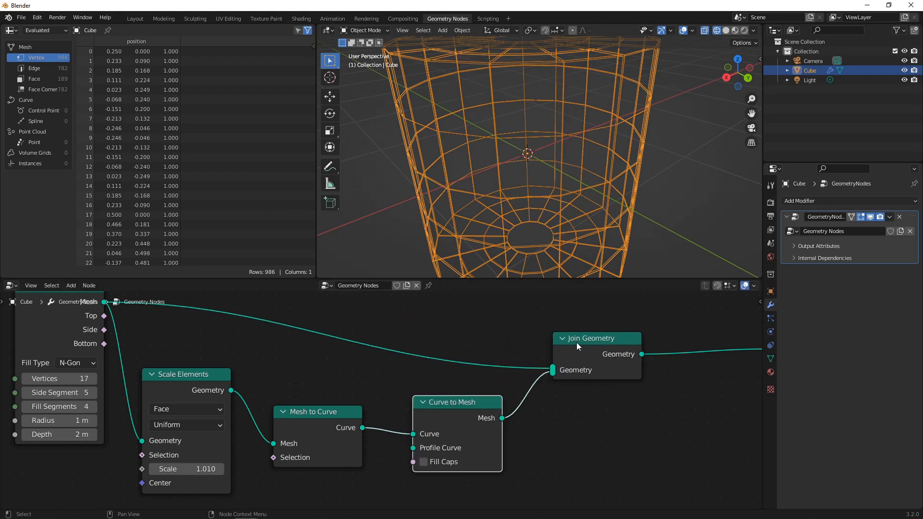
{"action": "left_click_drag", "start_coordinate": [577, 346], "coordinate": [607, 341]}
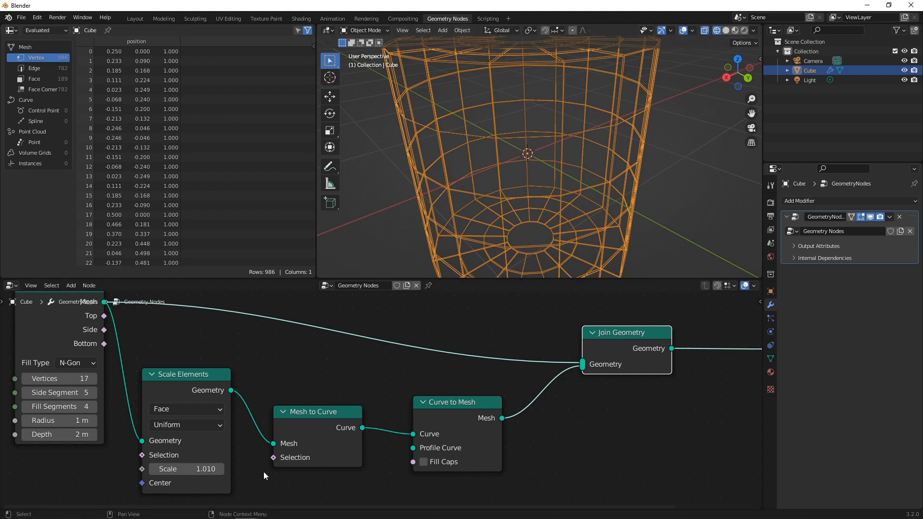
Add a Curve Circle node below Mesh to Curve and connect its Curve output to Curve to Mesh's Profile Curve input.
{"action": "key", "text": "Home"}
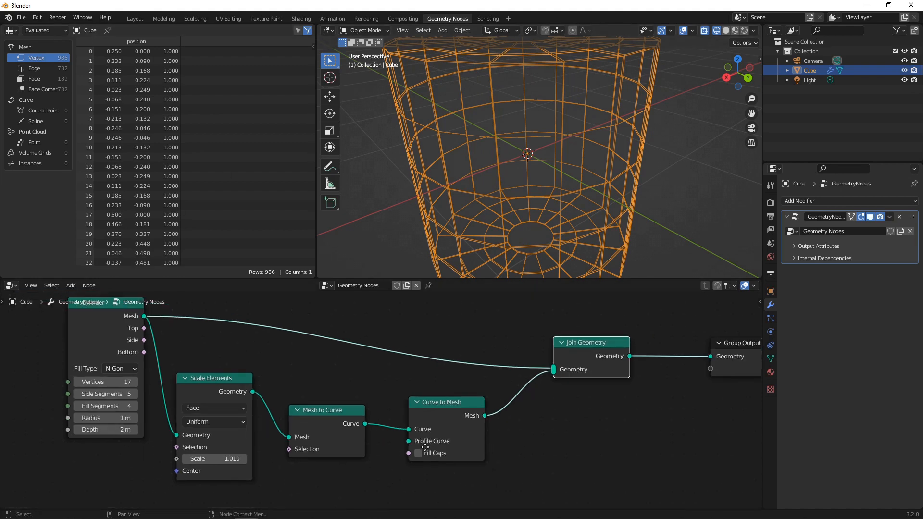
{"action": "scroll", "coordinate": [425, 447], "scroll_direction": "up", "scroll_amount": 2}
{"action": "key", "text": "shift+a"}
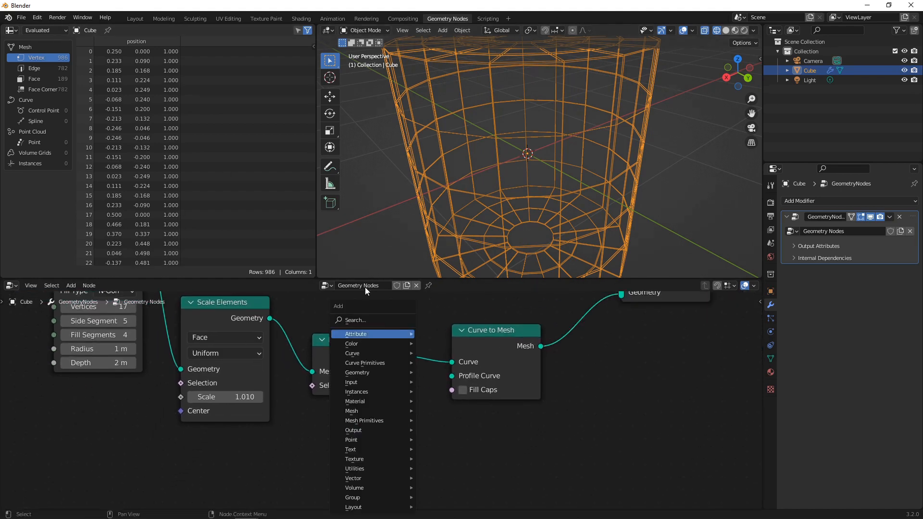
{"action": "left_click", "coordinate": [365, 320]}
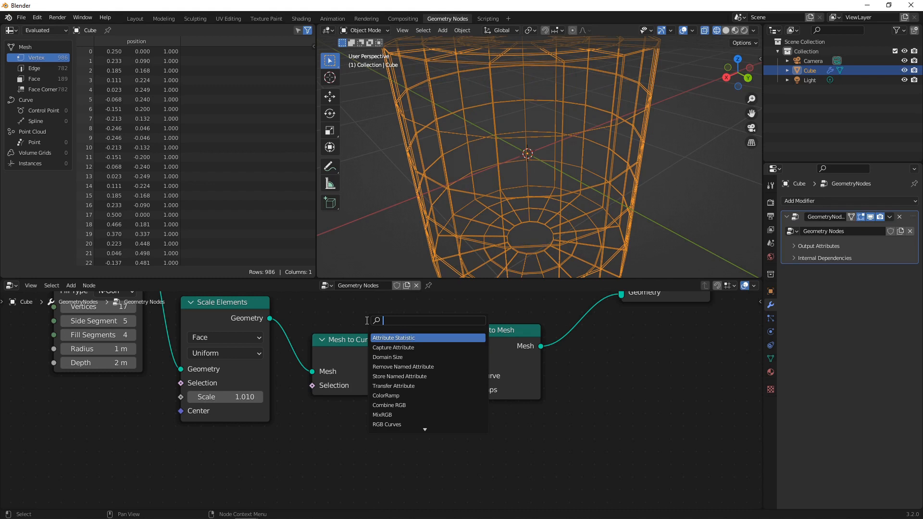
{"action": "type", "text": "CIRVE"}
{"action": "key", "text": "BackSpace"}
{"action": "key", "text": "BackSpace"}
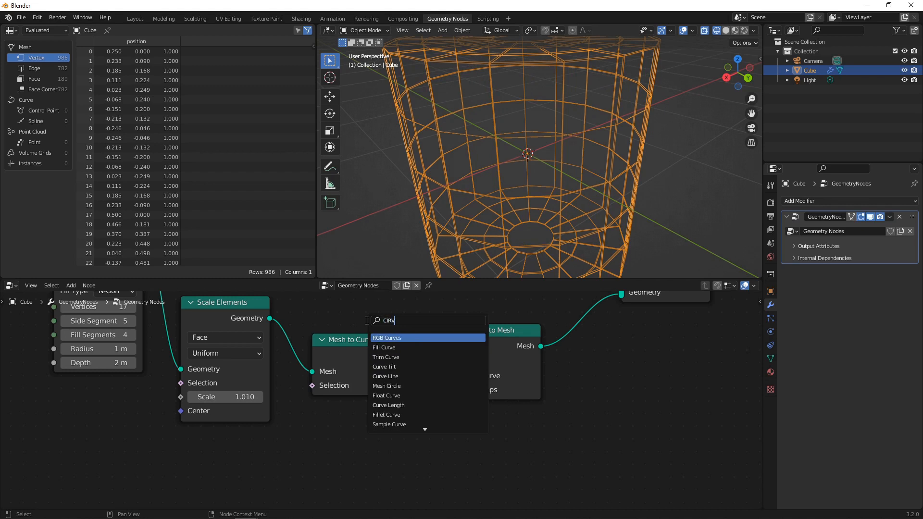
{"action": "type", "text": "CE C"}
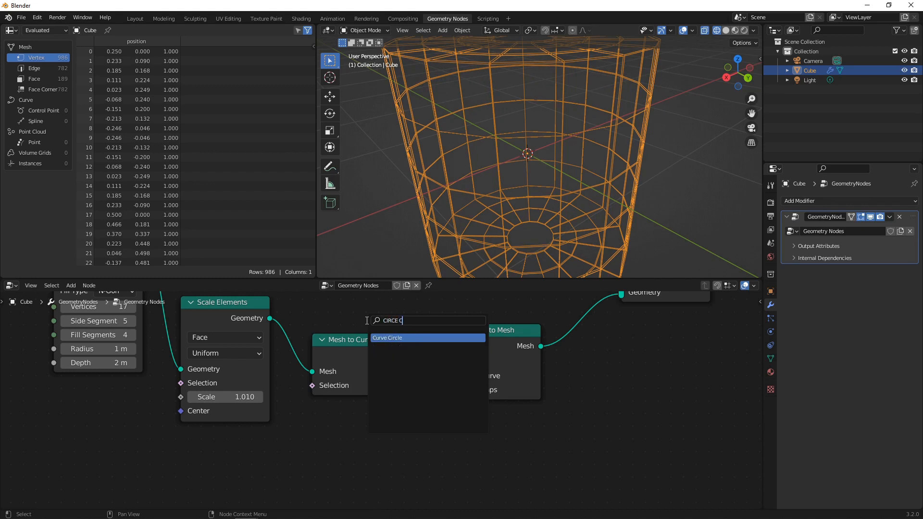
{"action": "left_click", "coordinate": [387, 338]}
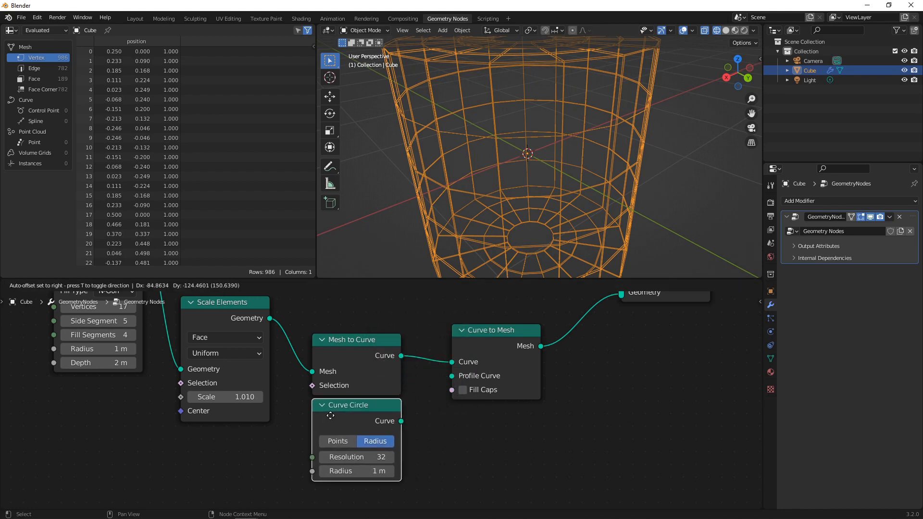
{"action": "left_click", "coordinate": [403, 414]}
{"action": "left_click_drag", "start_coordinate": [400, 423], "coordinate": [421, 406]}
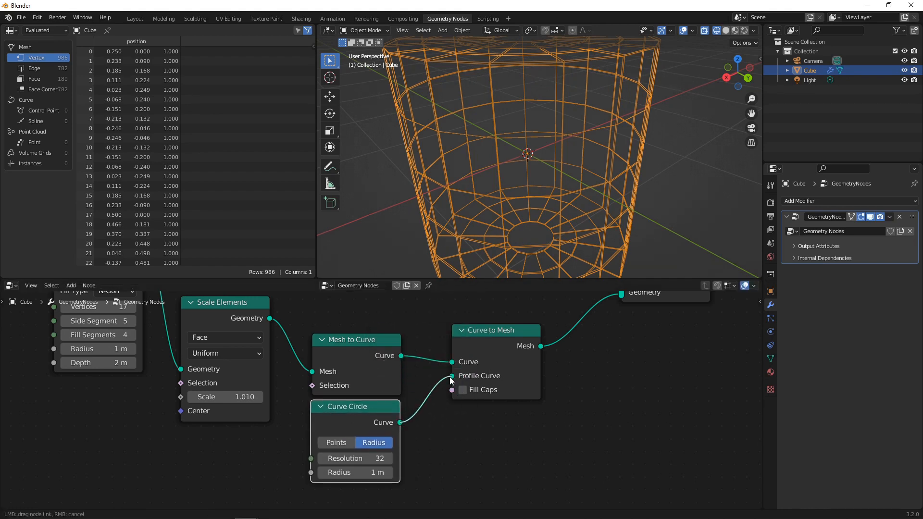
{"action": "left_click_drag", "start_coordinate": [451, 379], "coordinate": [452, 376]}
Set the radius of the Curve Circle node to 0.01 m.
{"action": "scroll", "coordinate": [567, 124], "scroll_direction": "down", "scroll_amount": 5}
{"action": "middle_click_drag", "start_coordinate": [547, 126], "coordinate": [524, 136]}
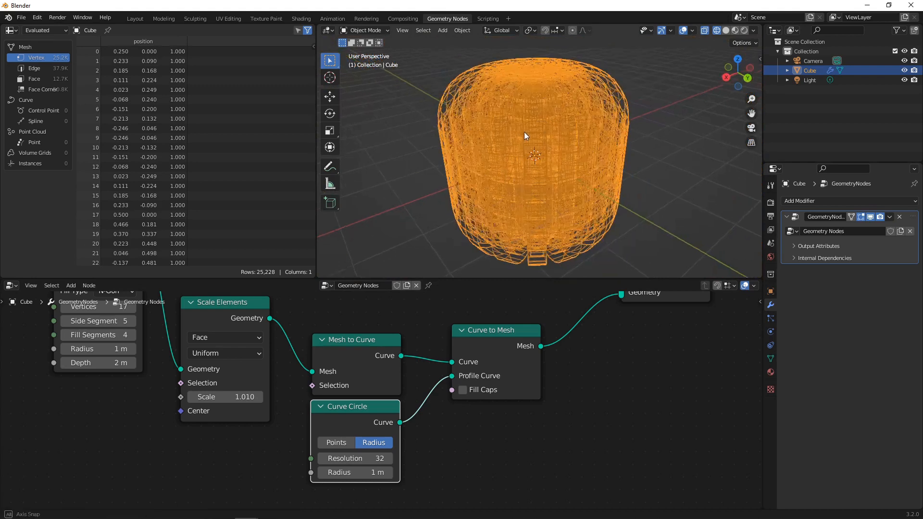
{"action": "scroll", "coordinate": [524, 132], "scroll_direction": "up", "scroll_amount": 2}
{"action": "left_click", "coordinate": [375, 472]}
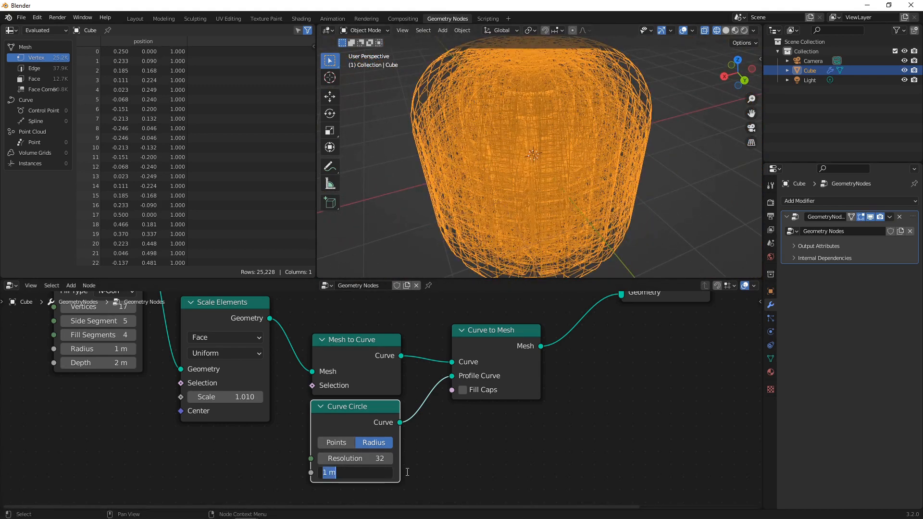
{"action": "type", "text": "0.01"}
{"action": "key", "text": "Return"}
Set the Curve Circle's resolution to 10 and its radius to 0.02 m.
{"action": "scroll", "coordinate": [497, 177], "scroll_direction": "up", "scroll_amount": 5}
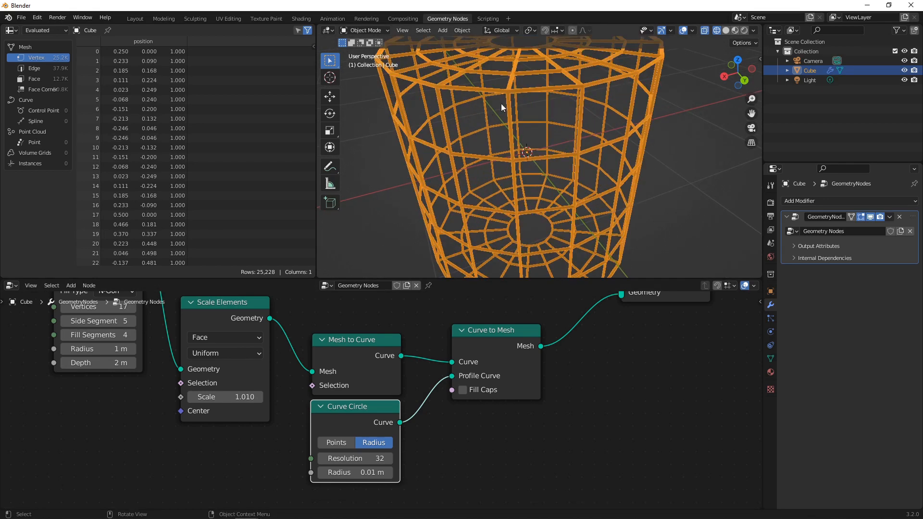
{"action": "middle_click_drag", "start_coordinate": [501, 103], "coordinate": [466, 104]}
{"action": "scroll", "coordinate": [478, 93], "scroll_direction": "up", "scroll_amount": 4}
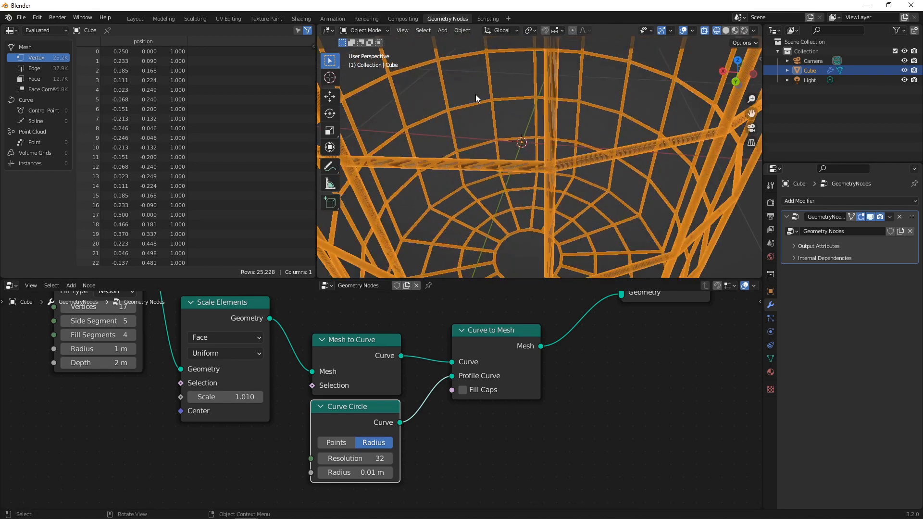
{"action": "scroll", "coordinate": [425, 441], "scroll_direction": "up", "scroll_amount": 2}
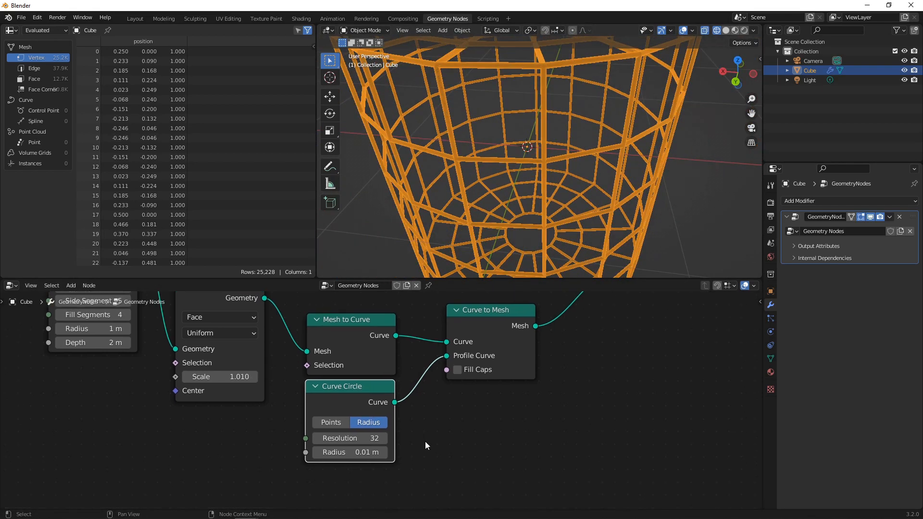
{"action": "left_click", "coordinate": [368, 440]}
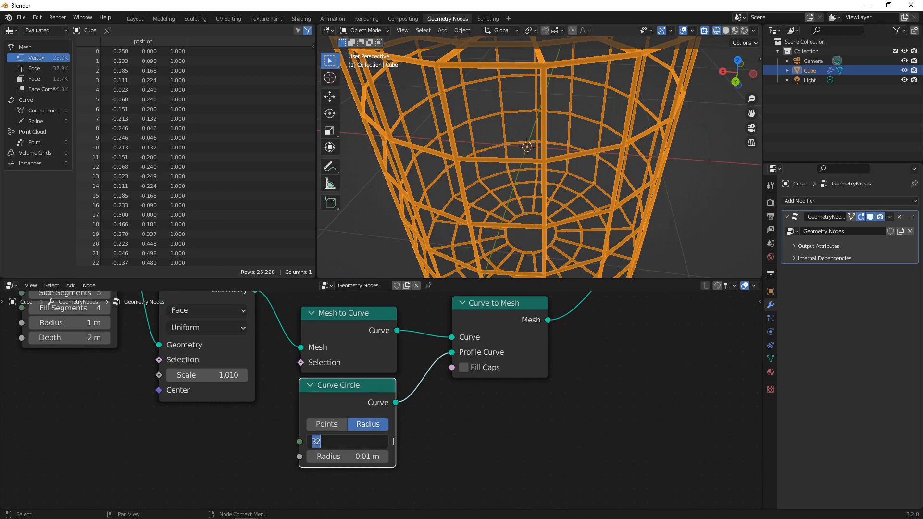
{"action": "type", "text": "10"}
{"action": "key", "text": "Return"}
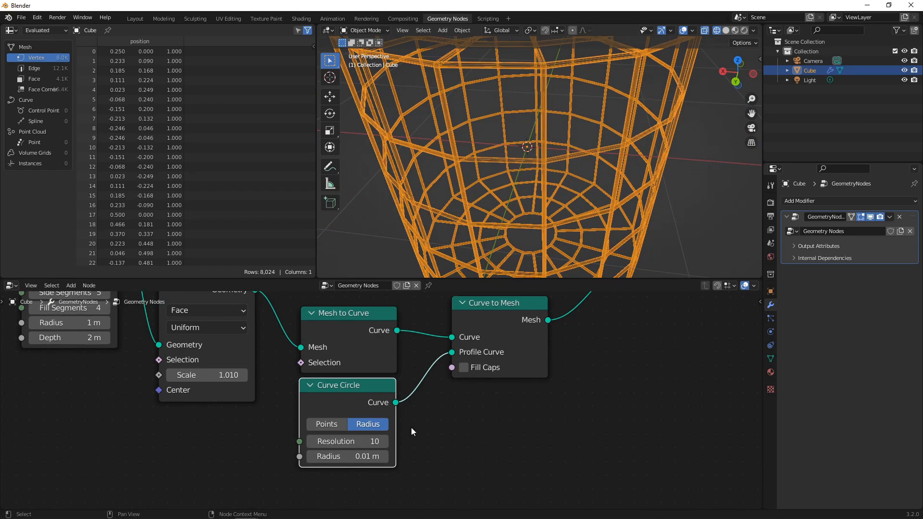
{"action": "left_click", "coordinate": [368, 456]}
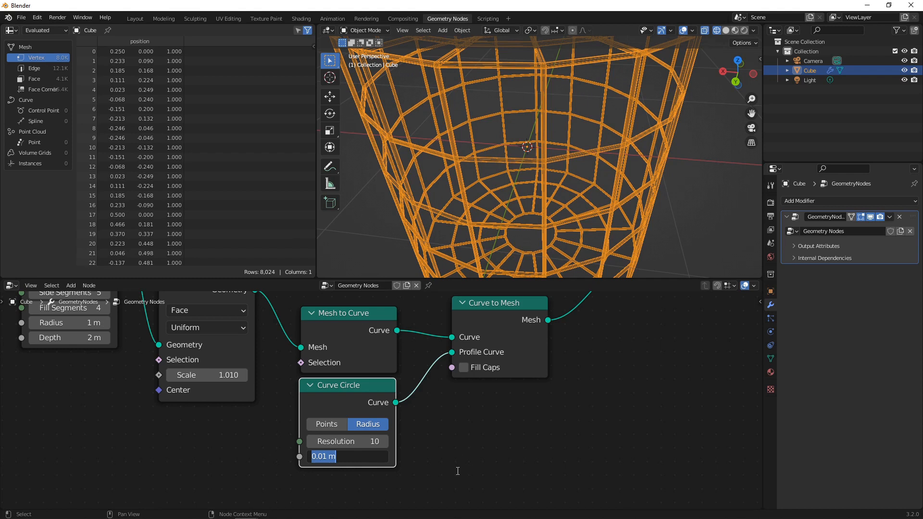
{"action": "type", "text": "0.02"}
{"action": "key", "text": "Return"}
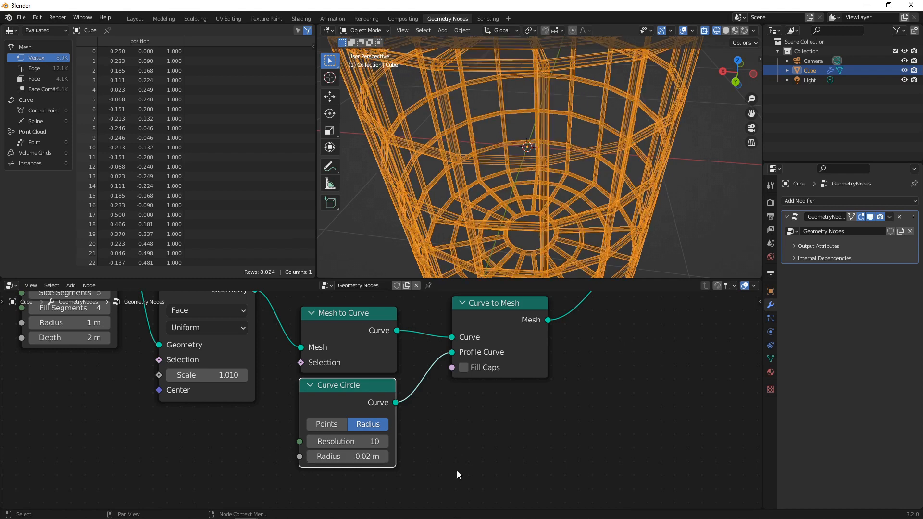
Turn off X-ray in the 3D viewport and view the whole wireframe cylinder from another side.
{"action": "middle_click_drag", "start_coordinate": [373, 176], "coordinate": [493, 172]}
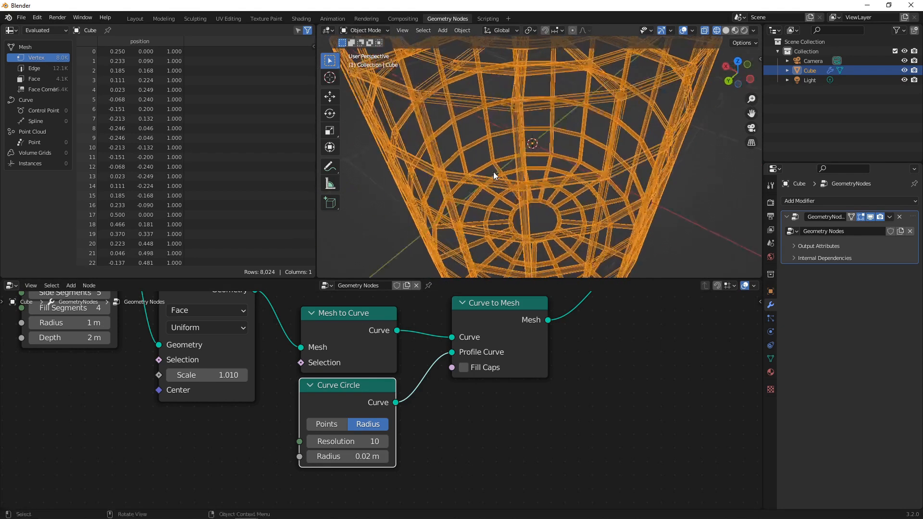
{"action": "left_click", "coordinate": [708, 31]}
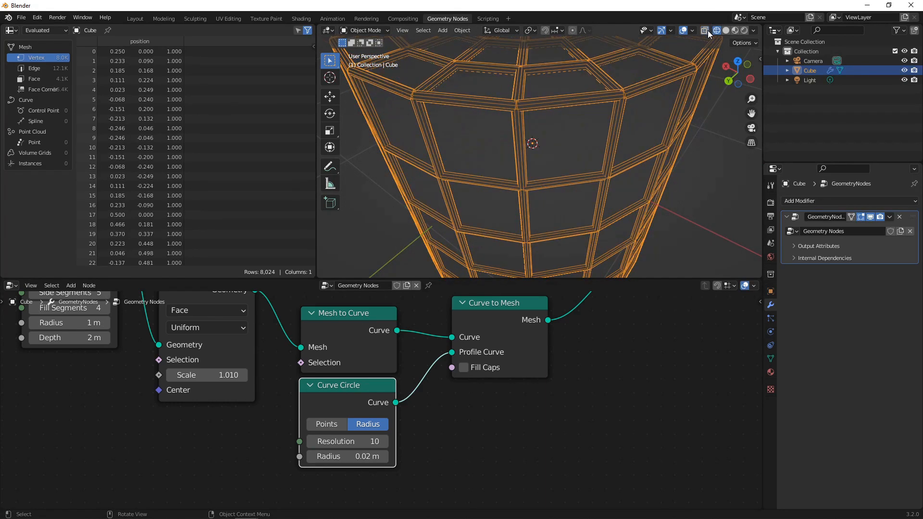
{"action": "middle_click_drag", "start_coordinate": [616, 131], "coordinate": [502, 135]}
{"action": "scroll", "coordinate": [585, 136], "scroll_direction": "down", "scroll_amount": 4}
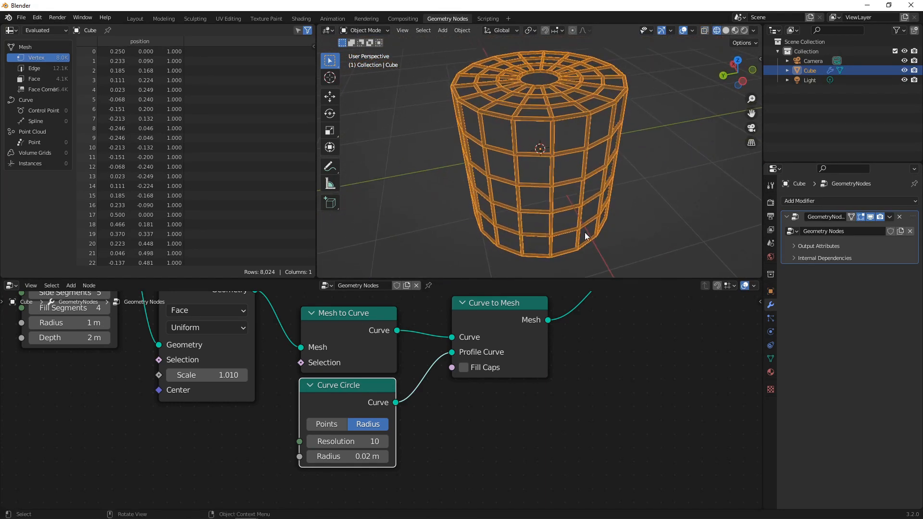
Move the Group Output and Join Geometry nodes away from the Curve to Mesh node to free space between them.
{"action": "left_click", "coordinate": [636, 312]}
{"action": "scroll", "coordinate": [529, 318], "scroll_direction": "down", "scroll_amount": 7}
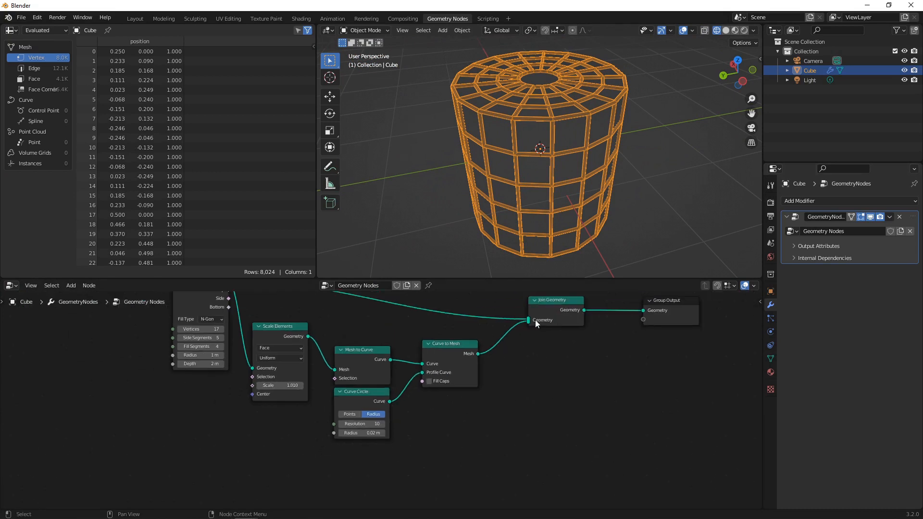
{"action": "middle_click_drag", "start_coordinate": [540, 343], "coordinate": [522, 396]}
{"action": "scroll", "coordinate": [524, 394], "scroll_direction": "down", "scroll_amount": 1}
{"action": "left_click_drag", "start_coordinate": [636, 354], "coordinate": [675, 352]}
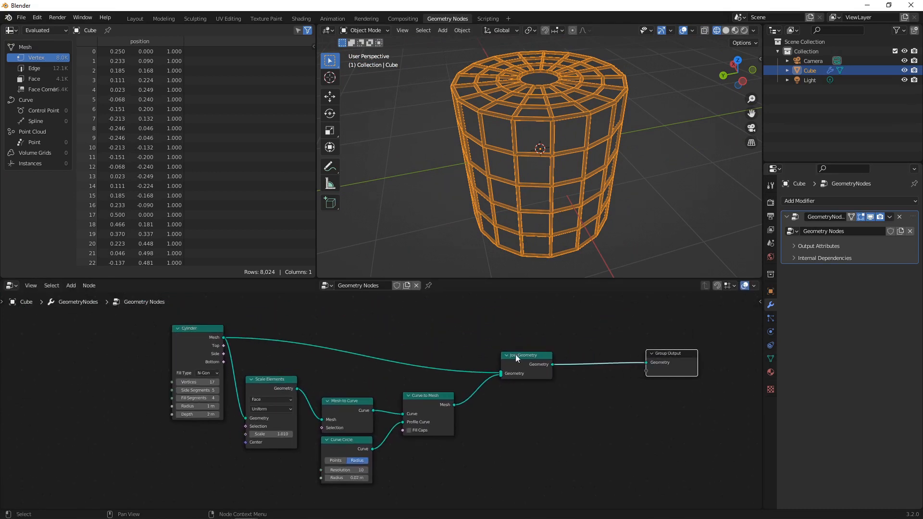
{"action": "left_click_drag", "start_coordinate": [519, 353], "coordinate": [569, 362]}
Insert a Set Material node on the link between the Cylinder and Join Geometry nodes.
{"action": "key", "text": "shift+a"}
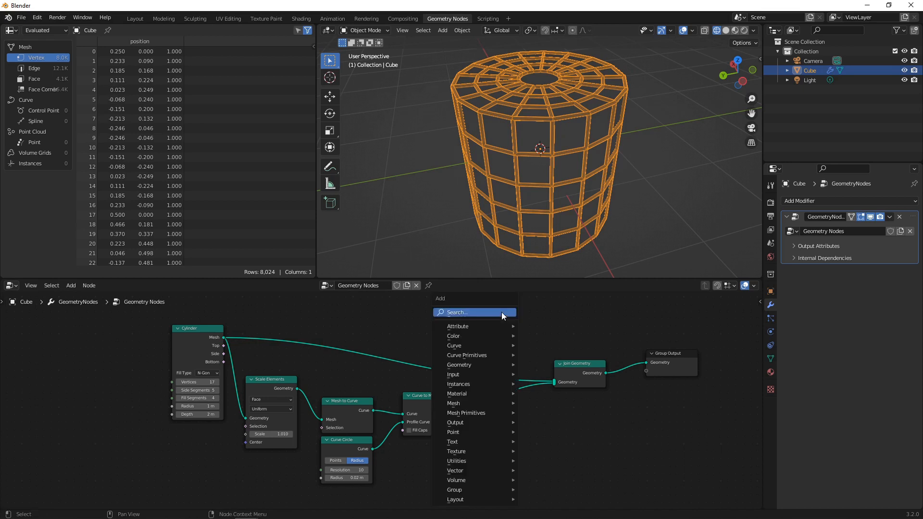
{"action": "left_click", "coordinate": [500, 311]}
{"action": "type", "text": "SET"}
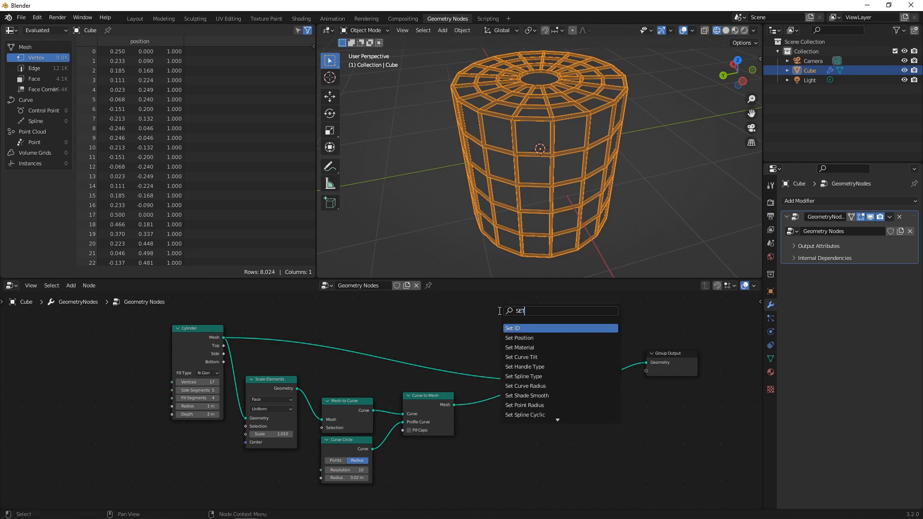
{"action": "type", "text": " MATERIALS"}
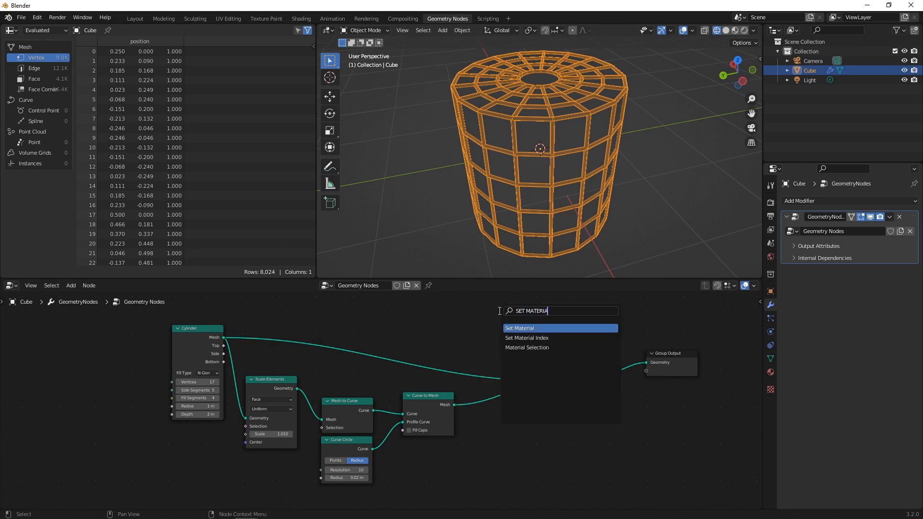
{"action": "left_click", "coordinate": [528, 329]}
{"action": "left_click", "coordinate": [491, 358]}
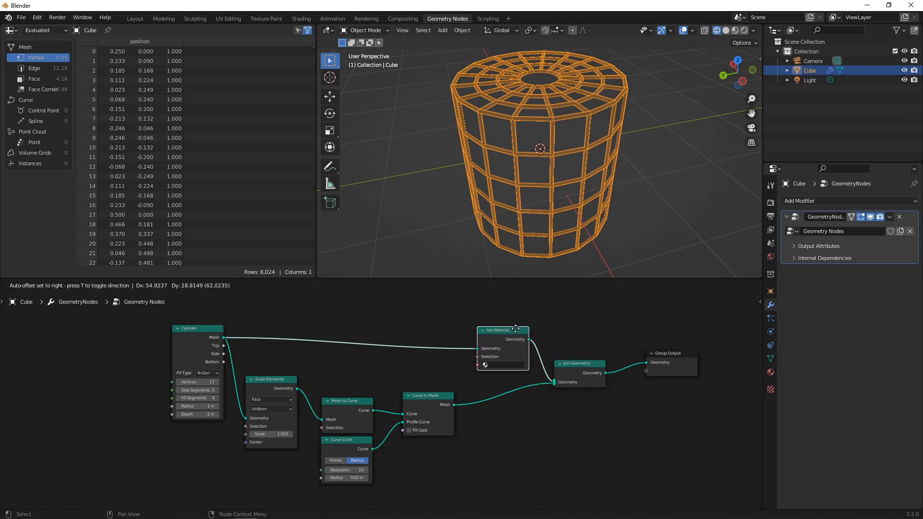
{"action": "left_click", "coordinate": [525, 355]}
Insert a second Set Material node between Curve to Mesh and Join Geometry, aligned beneath the first one.
{"action": "key", "text": "shift+a"}
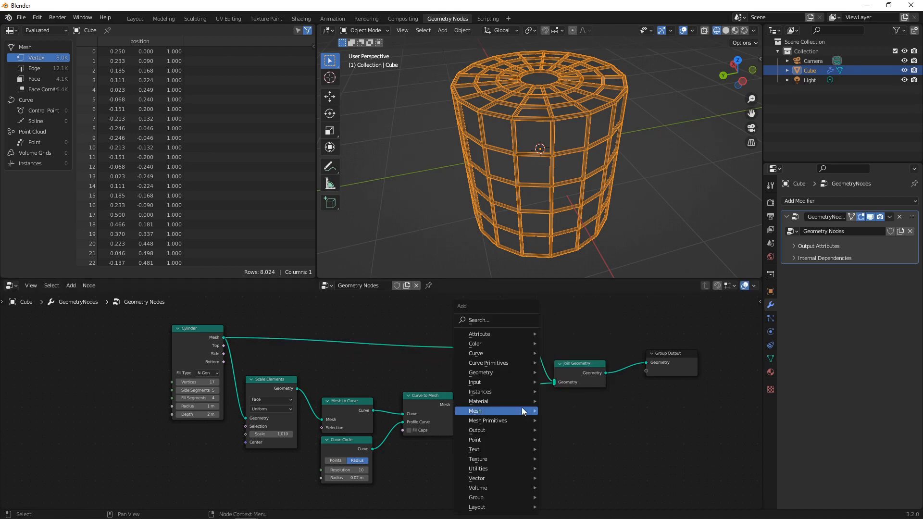
{"action": "left_click", "coordinate": [505, 320]}
{"action": "type", "text": "SET"}
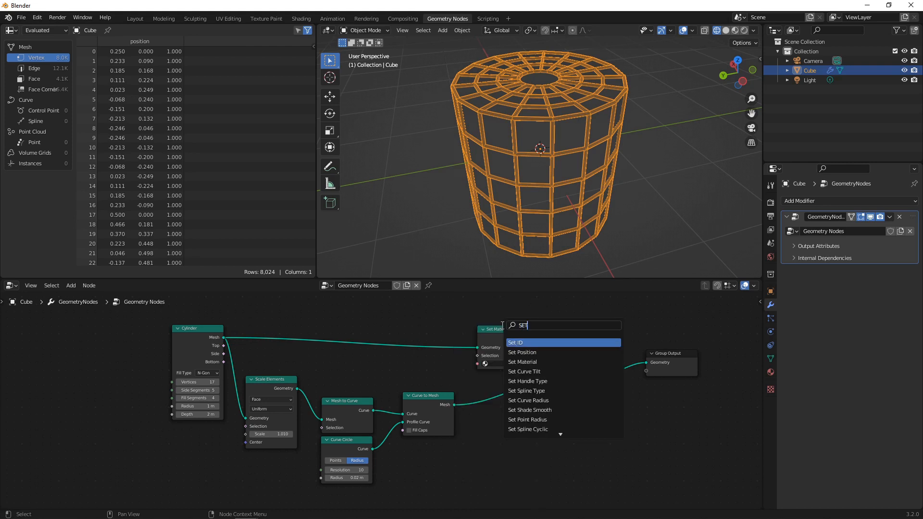
{"action": "left_click", "coordinate": [522, 362]}
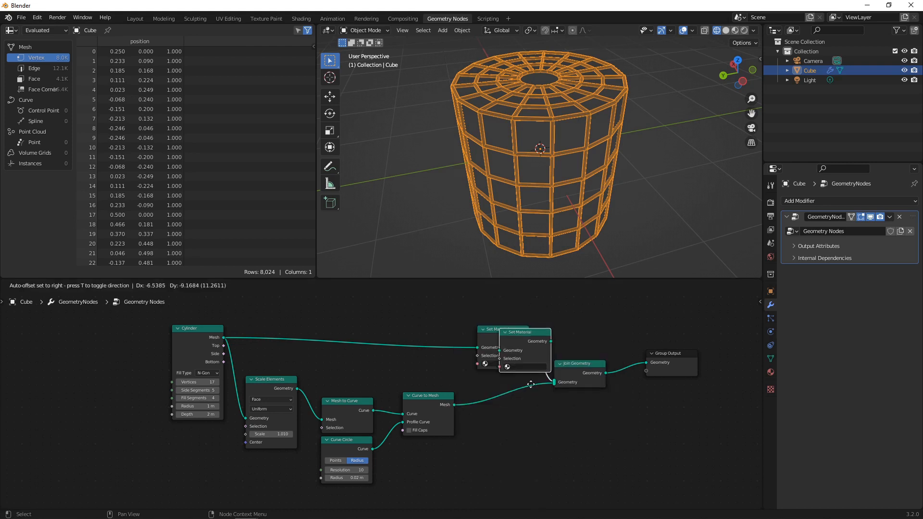
{"action": "left_click", "coordinate": [491, 411]}
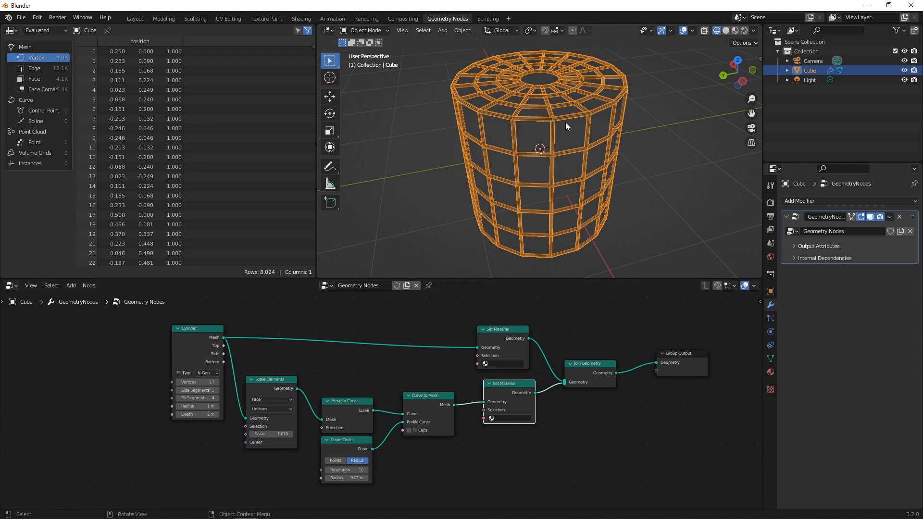
{"action": "left_click", "coordinate": [575, 414]}
{"action": "left_click_drag", "start_coordinate": [509, 384], "coordinate": [501, 384]}
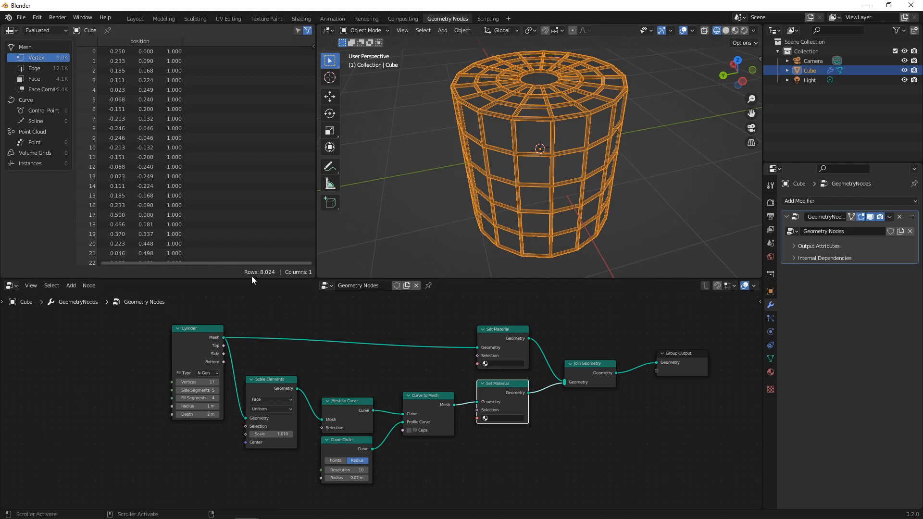
{"action": "scroll", "coordinate": [477, 373], "scroll_direction": "down", "scroll_amount": 2}
{"action": "middle_click_drag", "start_coordinate": [476, 373], "coordinate": [475, 307]}
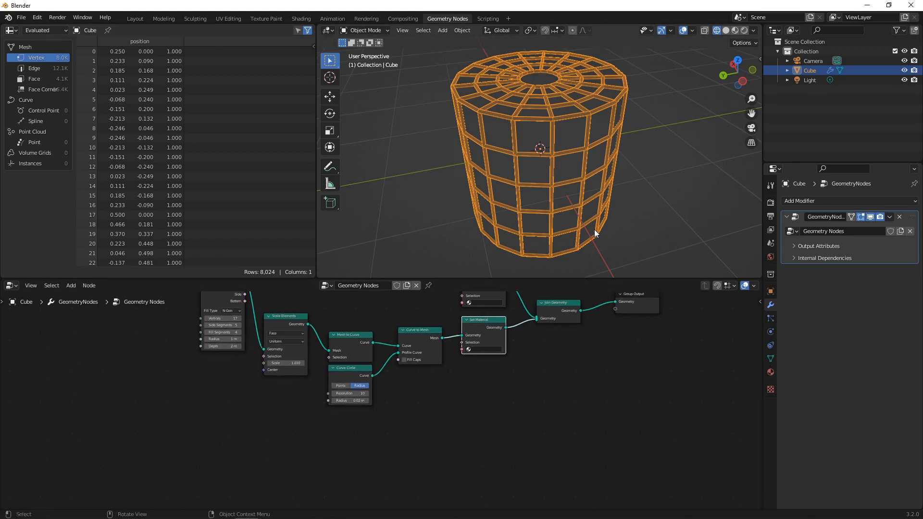
Add a second Cylinder node below the existing nodes and link its Mesh output to the Join Geometry node.
{"action": "middle_click_drag", "start_coordinate": [594, 230], "coordinate": [545, 235]}
{"action": "left_click", "coordinate": [438, 408]}
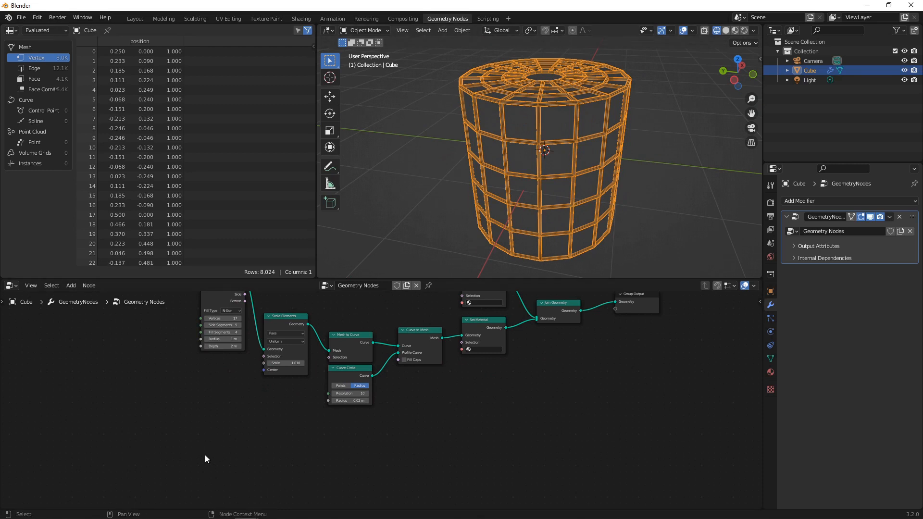
{"action": "key", "text": "shift+a"}
{"action": "left_click", "coordinate": [164, 319]}
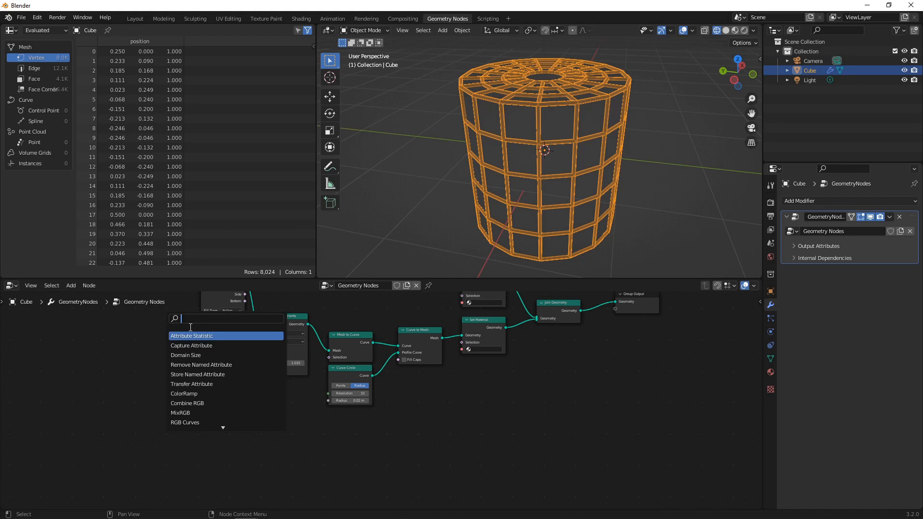
{"action": "type", "text": "CLYIN"}
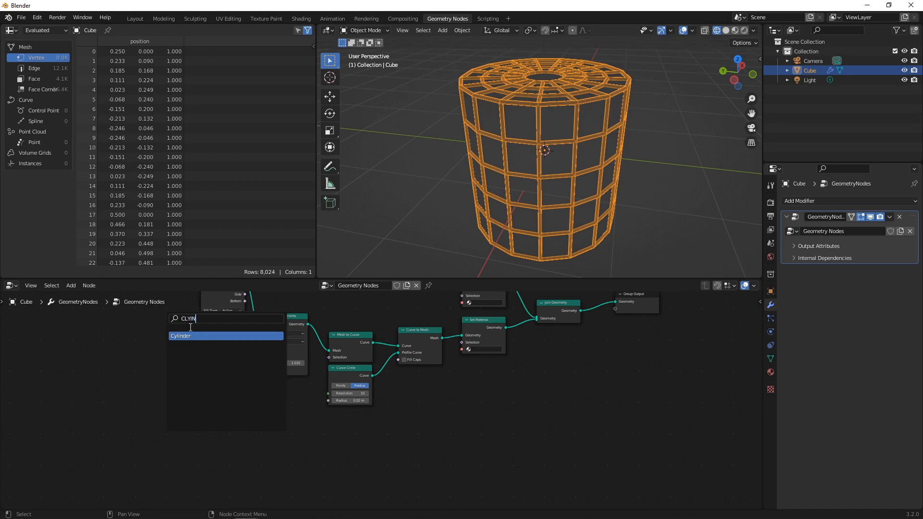
{"action": "left_click", "coordinate": [190, 336]}
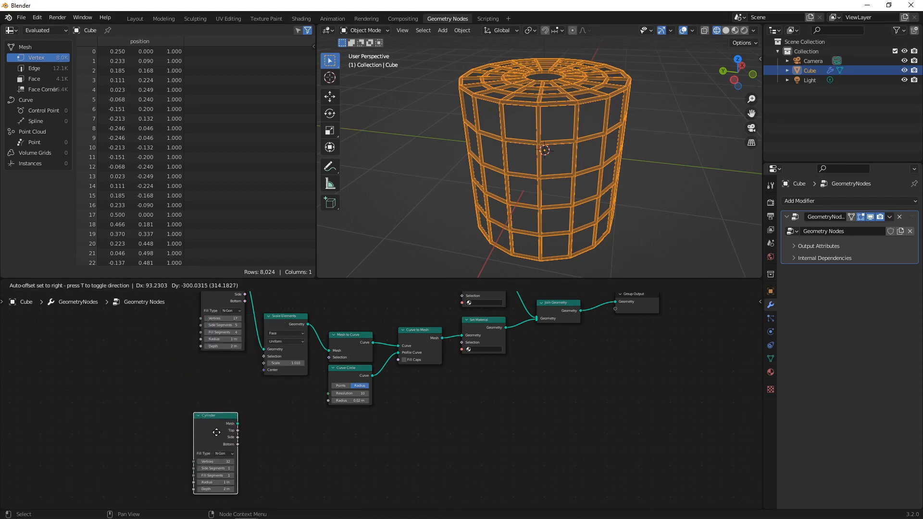
{"action": "left_click", "coordinate": [216, 442]}
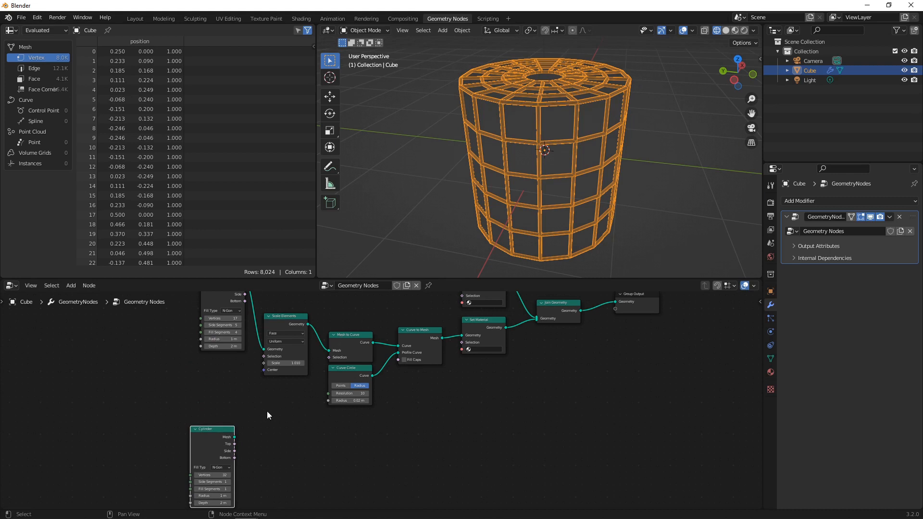
{"action": "left_click_drag", "start_coordinate": [234, 438], "coordinate": [535, 320]}
{"action": "mouse_move", "coordinate": [217, 430]}
{"action": "left_mouse_down"}
{"action": "mouse_move", "coordinate": [477, 451]}
{"action": "mouse_move", "coordinate": [223, 434]}
{"action": "left_mouse_up"}
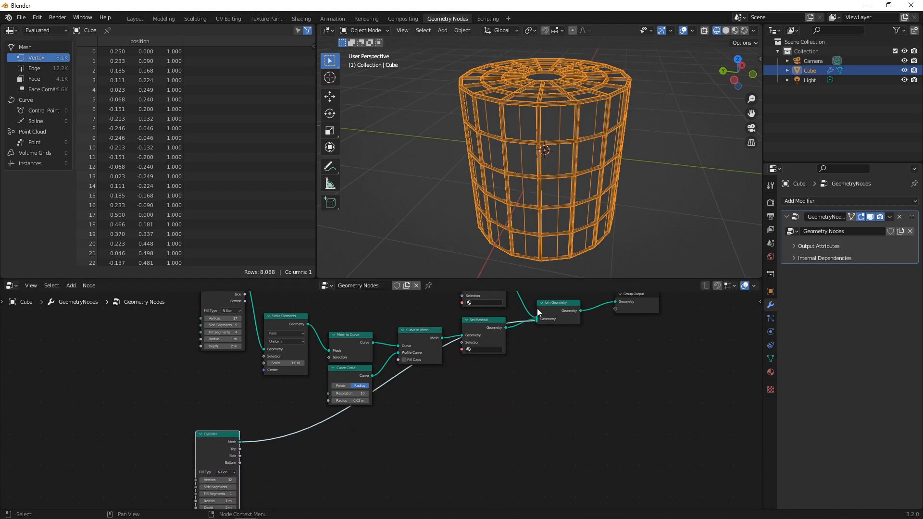
Set the new Cylinder node's radius to 1.5 m and its depth to 0.5 m.
{"action": "scroll", "coordinate": [244, 489], "scroll_direction": "down", "scroll_amount": 1}
{"action": "middle_click_drag", "start_coordinate": [244, 490], "coordinate": [274, 419]}
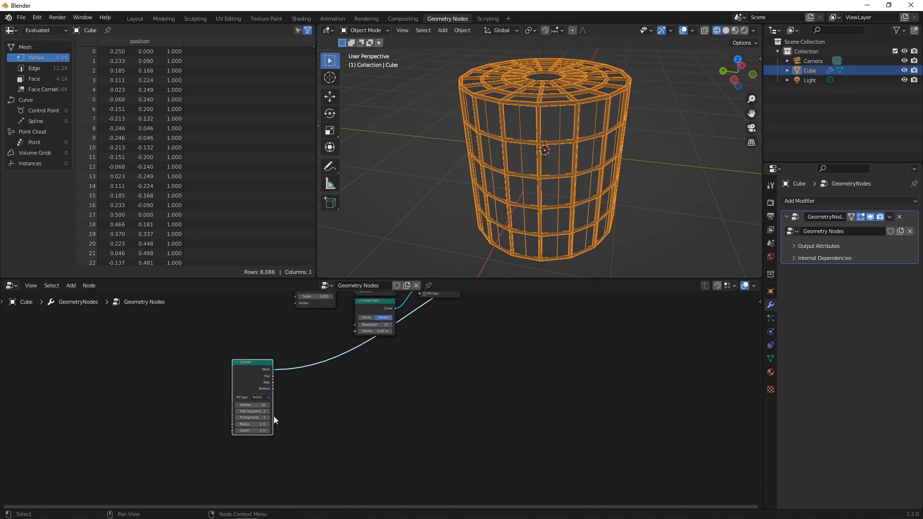
{"action": "scroll", "coordinate": [273, 417], "scroll_direction": "up", "scroll_amount": 3}
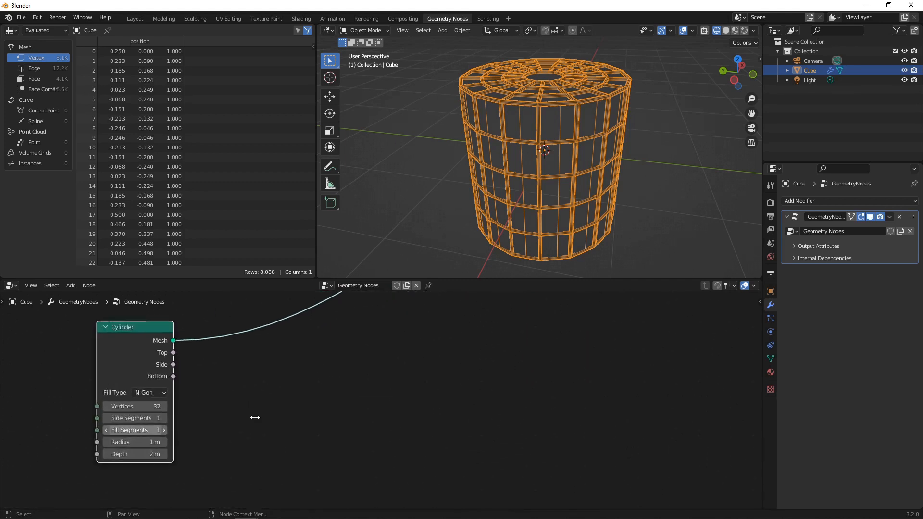
{"action": "left_click", "coordinate": [121, 442]}
{"action": "type", "text": "1.5"}
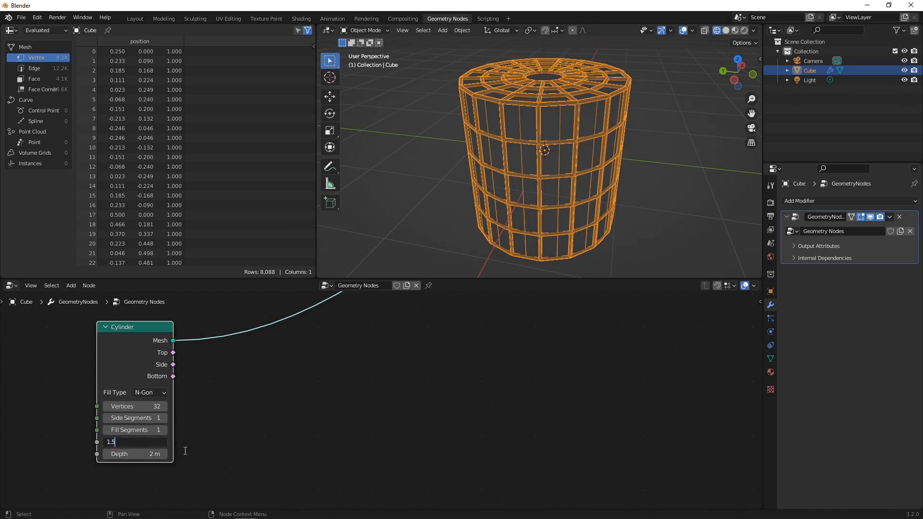
{"action": "key", "text": "Return"}
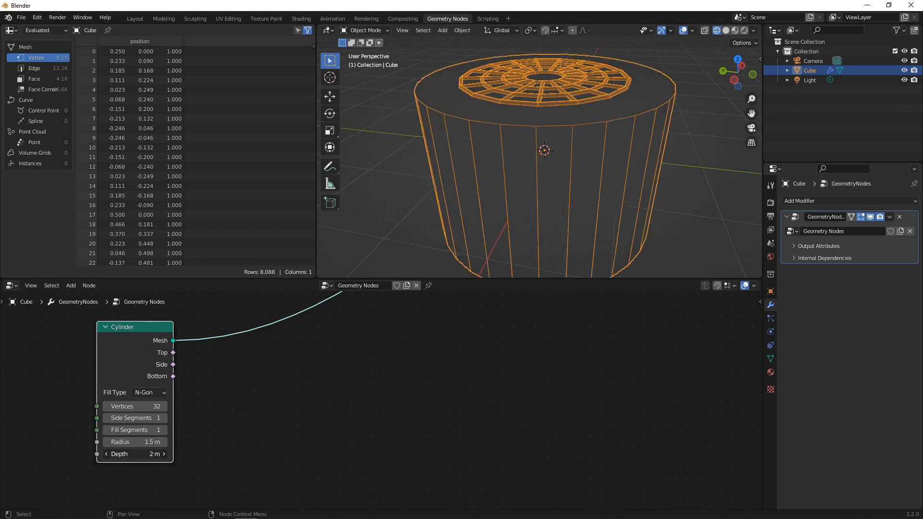
{"action": "left_click", "coordinate": [127, 454]}
{"action": "type", "text": "0.5"}
{"action": "key", "text": "Return"}
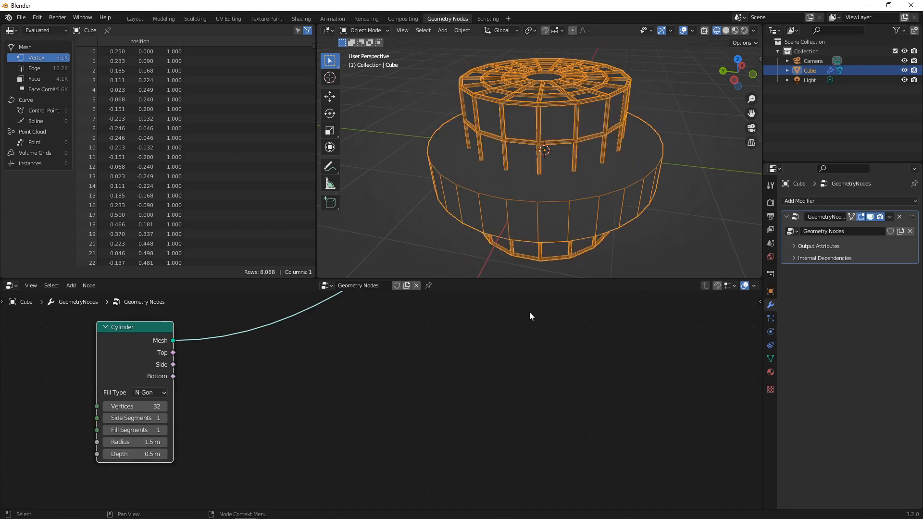
{"action": "middle_click_drag", "start_coordinate": [601, 179], "coordinate": [558, 158]}
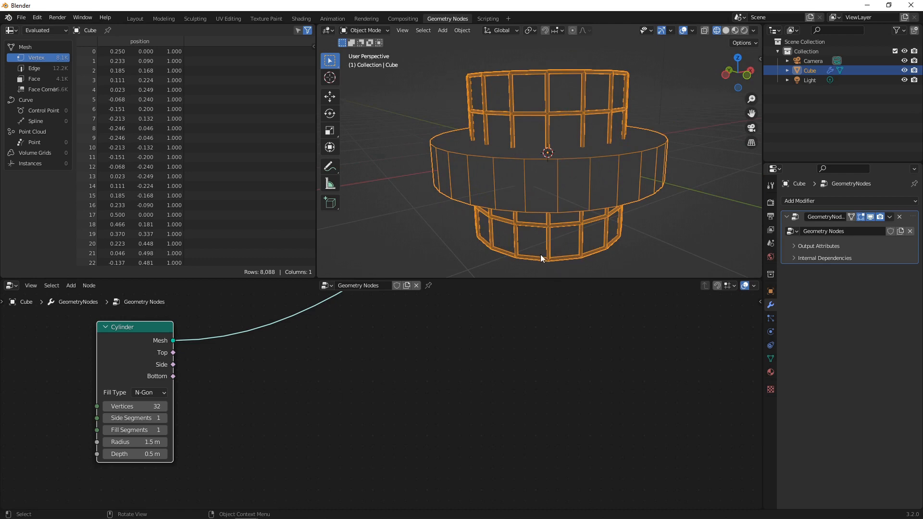
{"action": "middle_click_drag", "start_coordinate": [540, 254], "coordinate": [536, 203]}
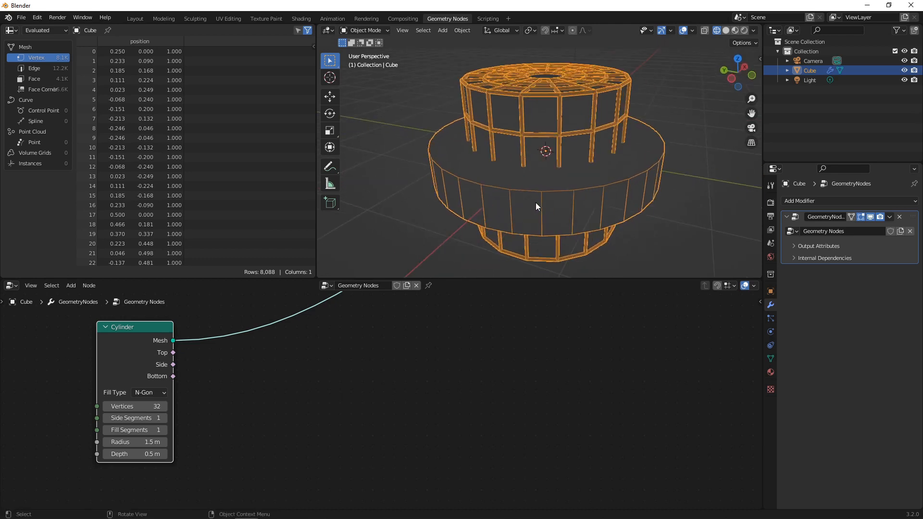
Insert a Transform node on the link from the second Cylinder to Join Geometry, leaving free space between Cylinder and Transform.
{"action": "left_click", "coordinate": [458, 377]}
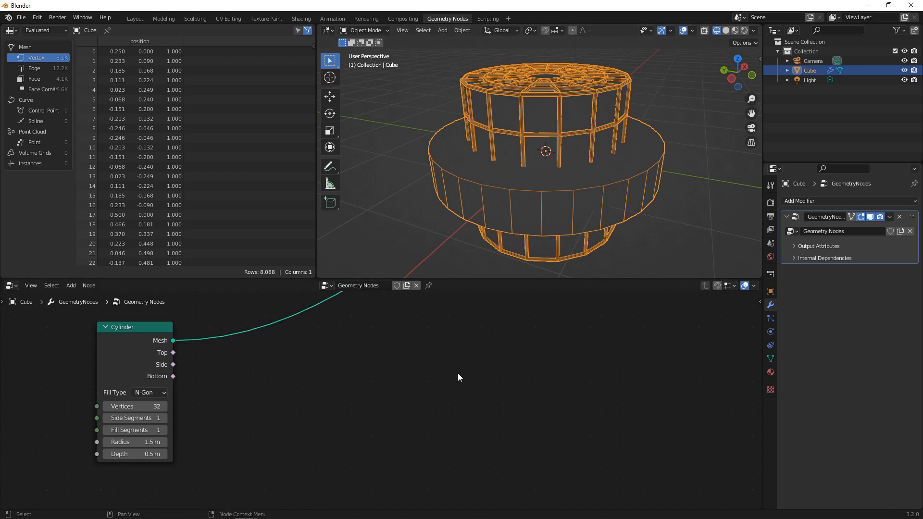
{"action": "key", "text": "shift+a"}
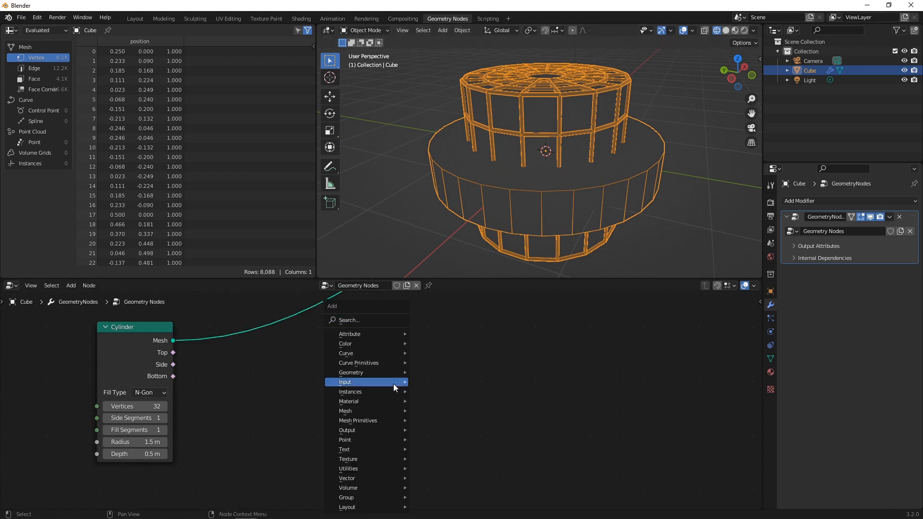
{"action": "left_click", "coordinate": [353, 320]}
{"action": "type", "text": "TRANS"}
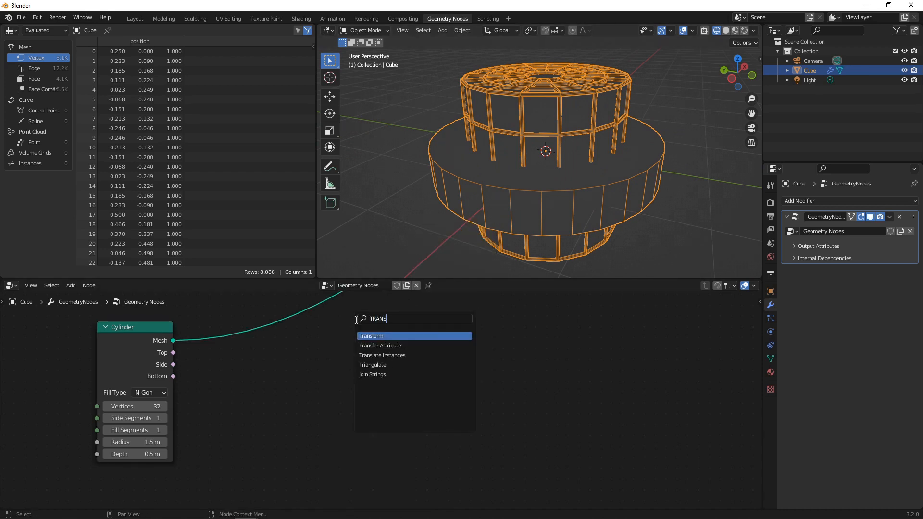
{"action": "key", "text": "Return"}
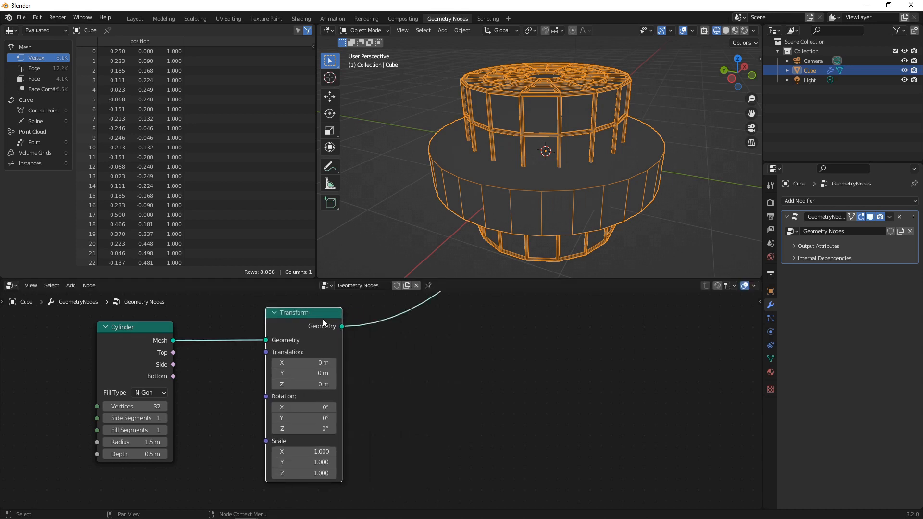
{"action": "left_click", "coordinate": [340, 351]}
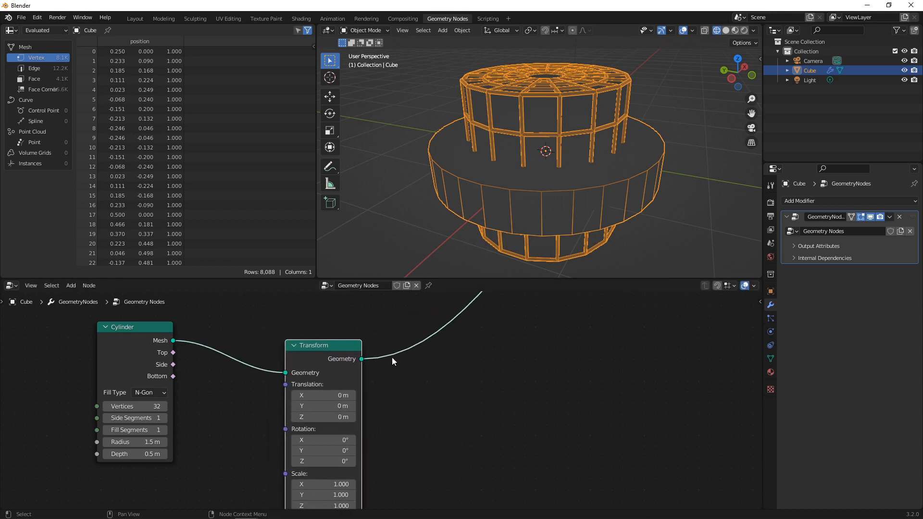
{"action": "left_click_drag", "start_coordinate": [336, 345], "coordinate": [396, 316]}
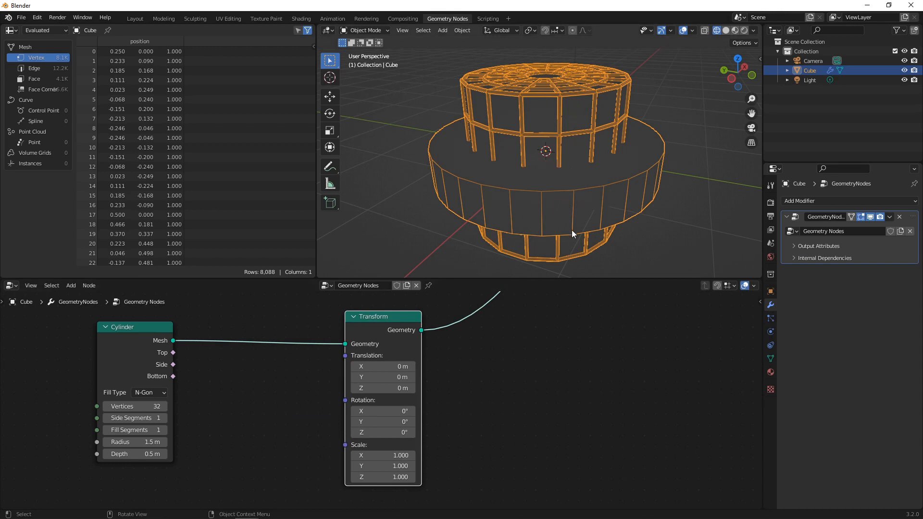
Set the Transform node's Z translation to -1 m to lower the base cylinder beneath the frame.
{"action": "left_click_drag", "start_coordinate": [404, 388], "coordinate": [373, 388]}
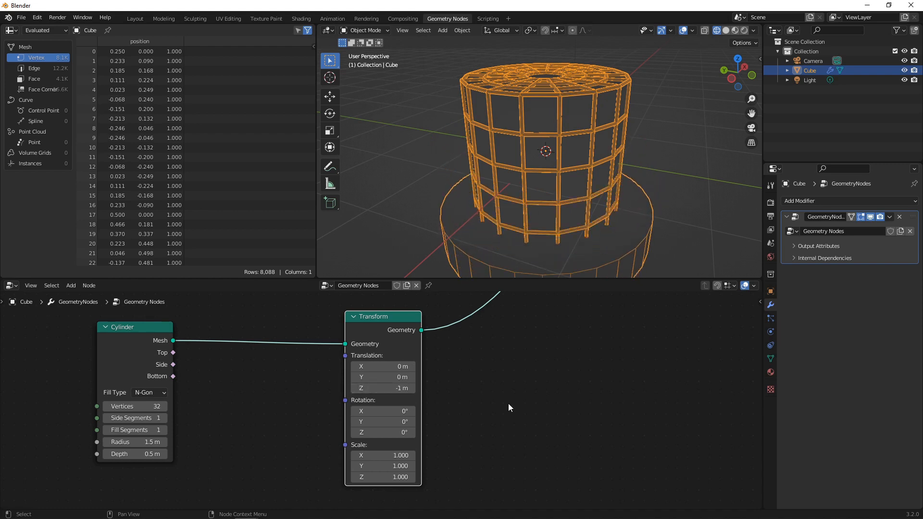
{"action": "left_click", "coordinate": [508, 403]}
{"action": "middle_click_drag", "start_coordinate": [539, 118], "coordinate": [466, 192]}
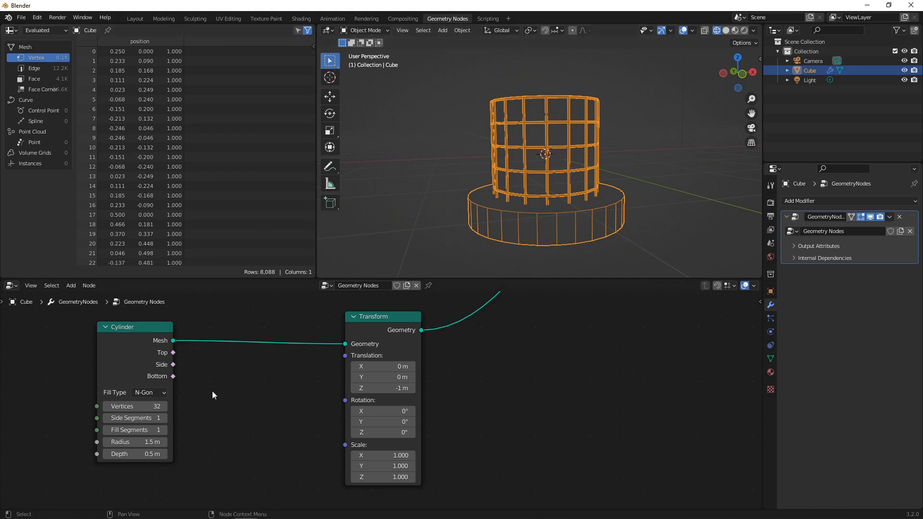
Insert an Extrude Mesh node between the base Cylinder and Transform nodes, placed close beside the Cylinder.
{"action": "key", "text": "shift+a"}
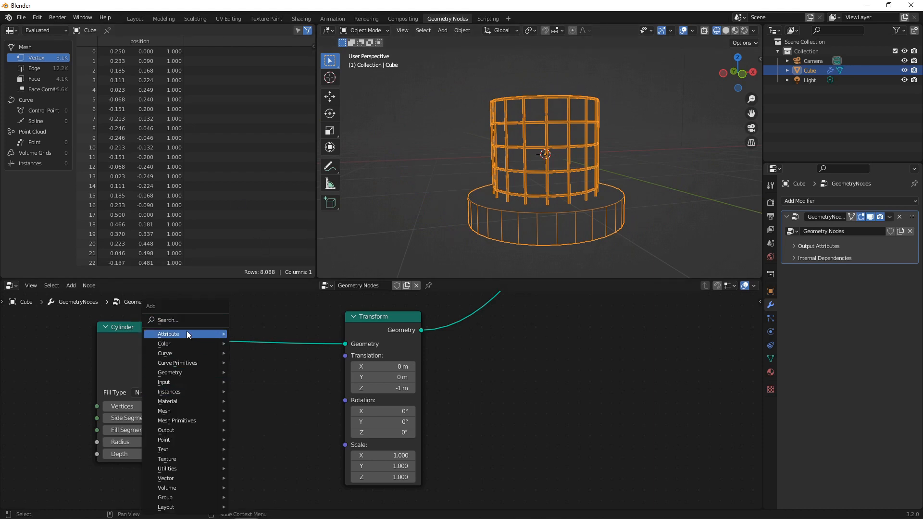
{"action": "left_click", "coordinate": [181, 318]}
{"action": "type", "text": "EXTR"}
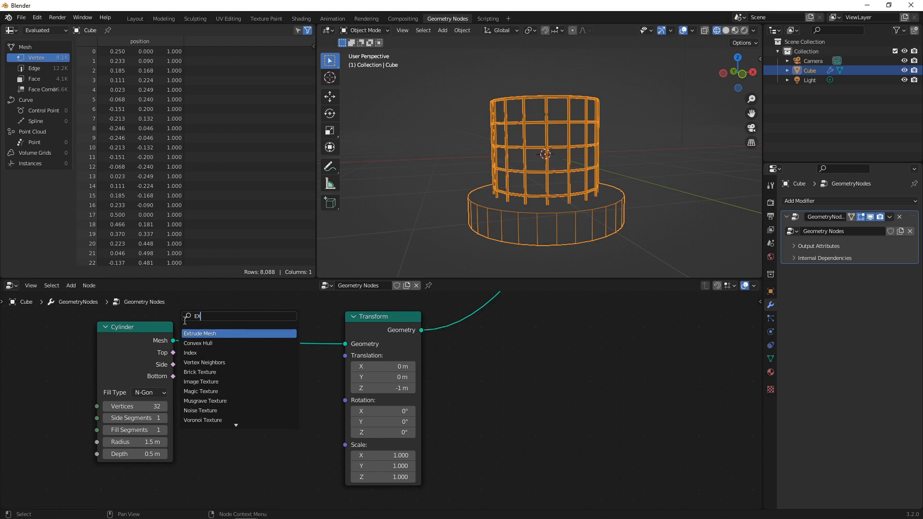
{"action": "left_click", "coordinate": [215, 337]}
{"action": "left_click", "coordinate": [243, 319]}
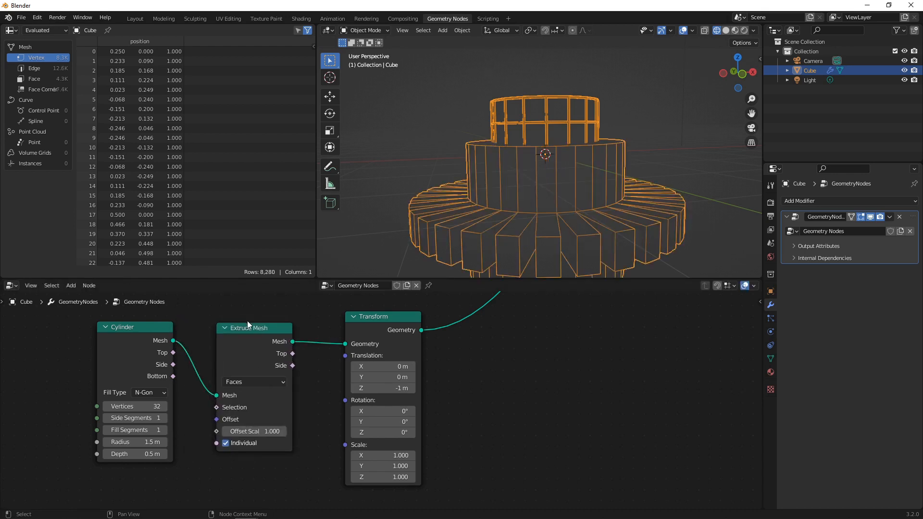
{"action": "left_click_drag", "start_coordinate": [248, 321], "coordinate": [218, 325]}
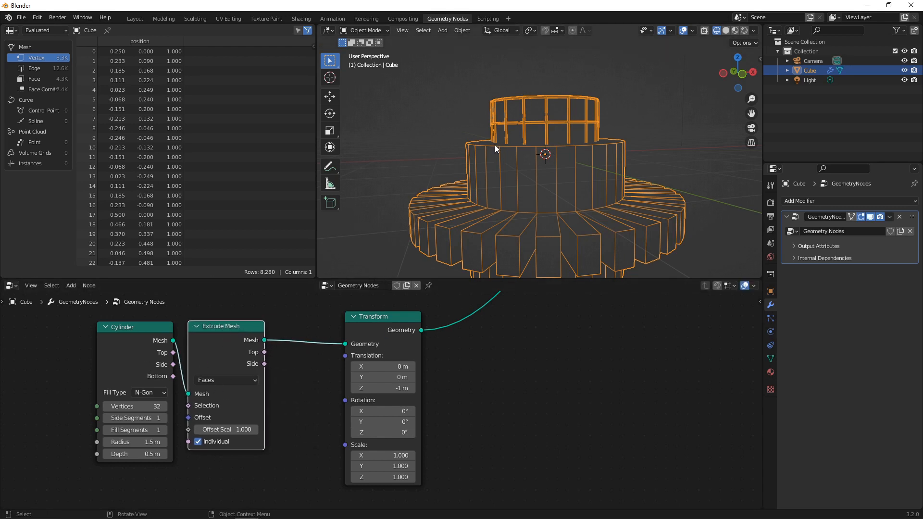
Limit the extrusion to the base Cylinder's Top selection and set its Offset Scale to 0.2.
{"action": "left_click_drag", "start_coordinate": [173, 352], "coordinate": [188, 406]}
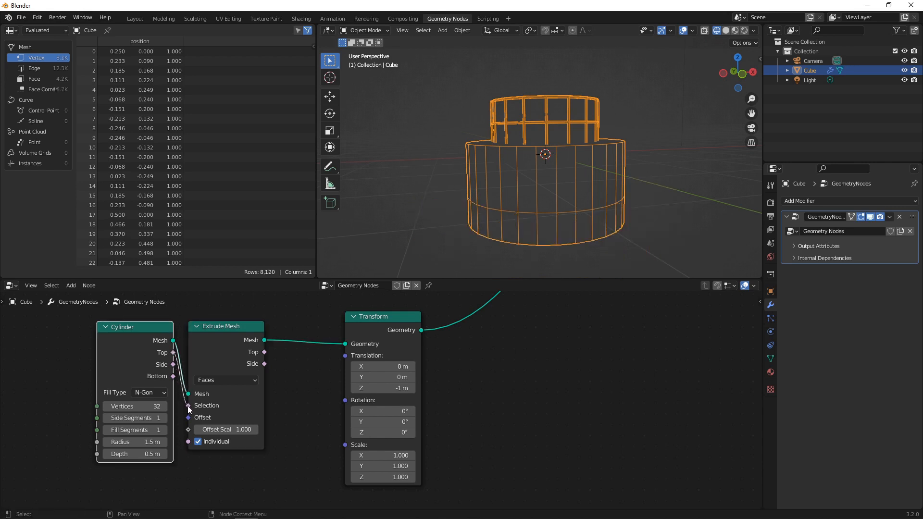
{"action": "left_click_drag", "start_coordinate": [226, 430], "coordinate": [222, 430]}
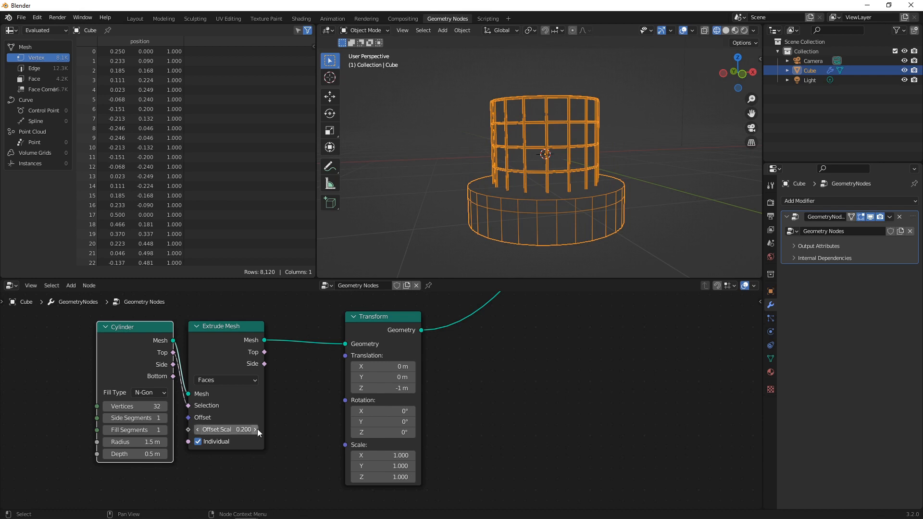
{"action": "left_click", "coordinate": [292, 421]}
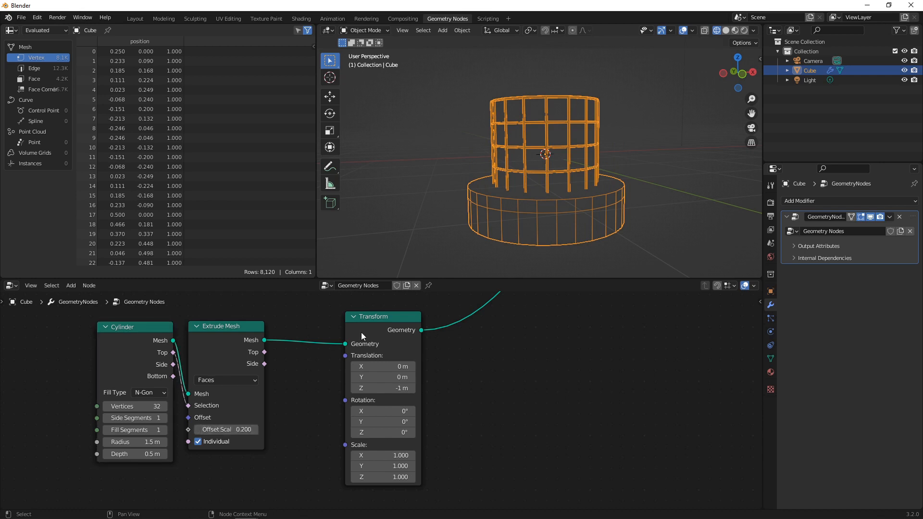
Insert a Scale Elements node on the link between the Extrude Mesh and Transform nodes.
{"action": "key", "text": "shift+a"}
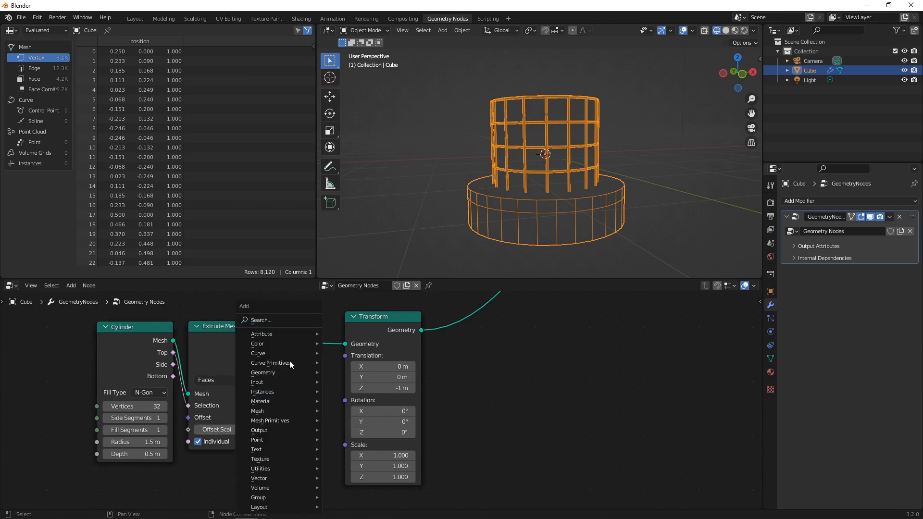
{"action": "left_click", "coordinate": [269, 316]}
{"action": "type", "text": "SCALE"}
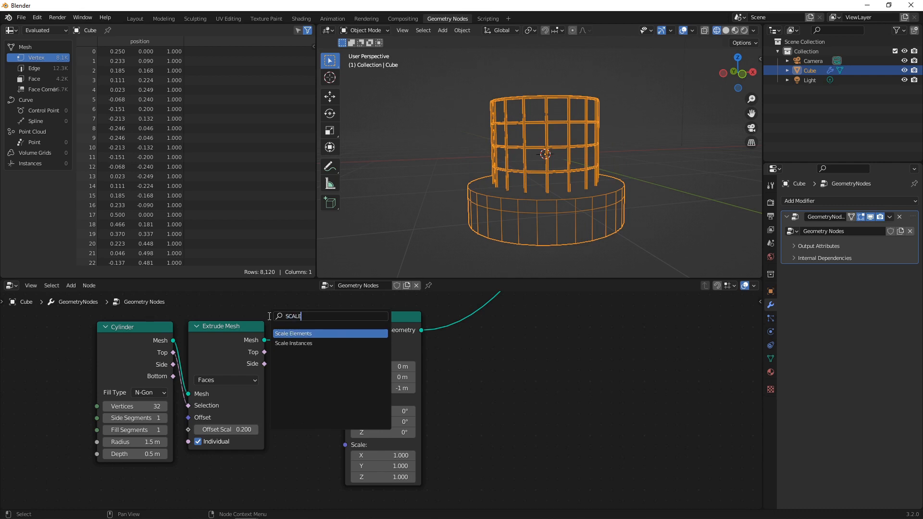
{"action": "key", "text": "Return"}
{"action": "left_click", "coordinate": [366, 316]}
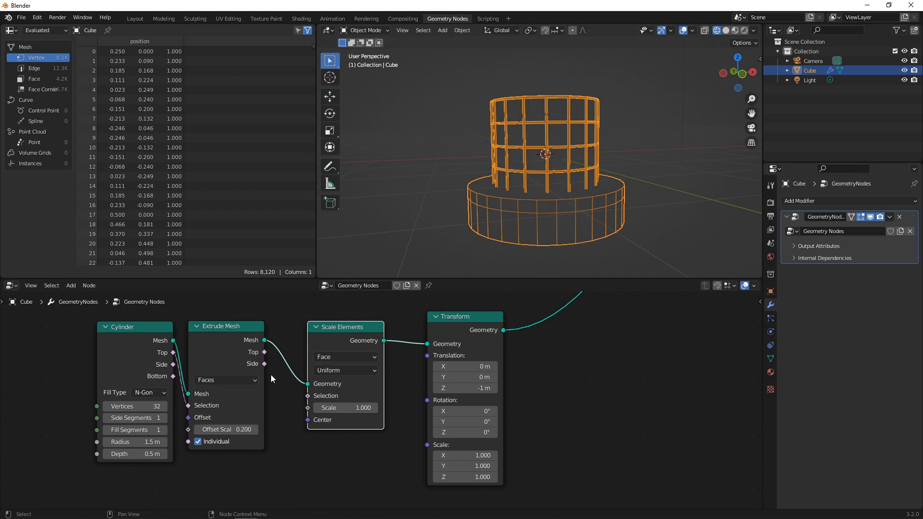
Link Extrude Mesh's Top output to the Scale Elements selection and set the scale to 0.8.
{"action": "left_click_drag", "start_coordinate": [265, 352], "coordinate": [277, 363]}
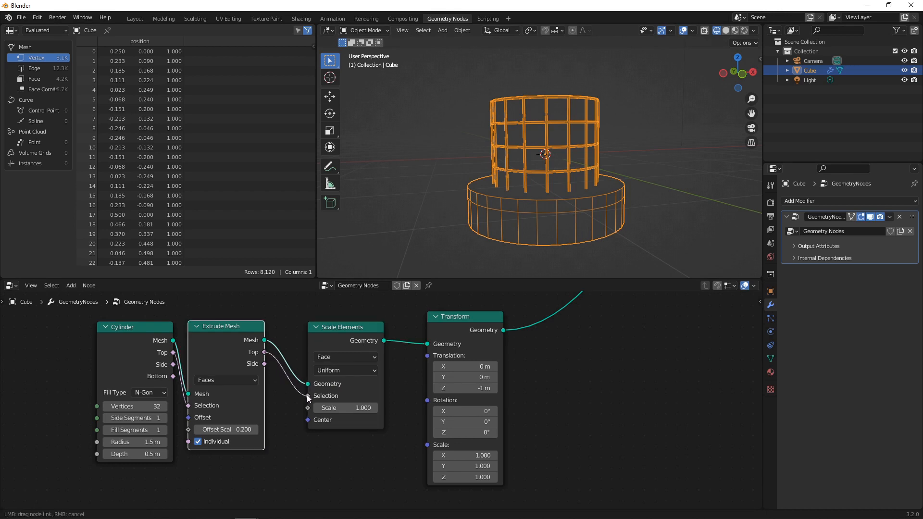
{"action": "left_click_drag", "start_coordinate": [306, 394], "coordinate": [307, 394]}
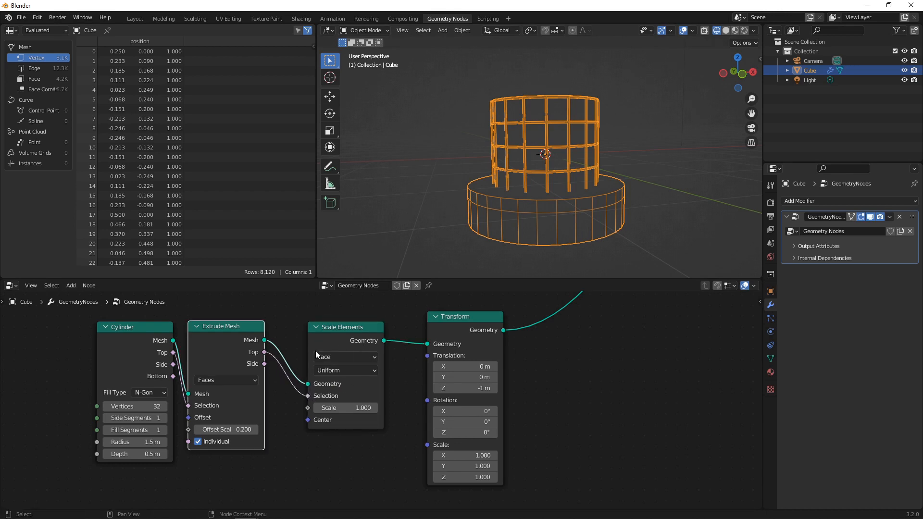
{"action": "left_click_drag", "start_coordinate": [346, 408], "coordinate": [326, 408]}
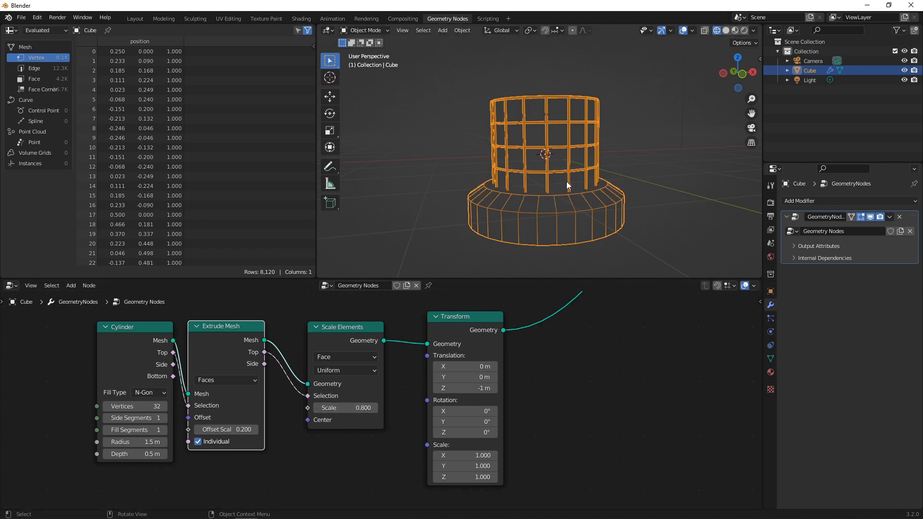
{"action": "middle_click_drag", "start_coordinate": [566, 180], "coordinate": [562, 200]}
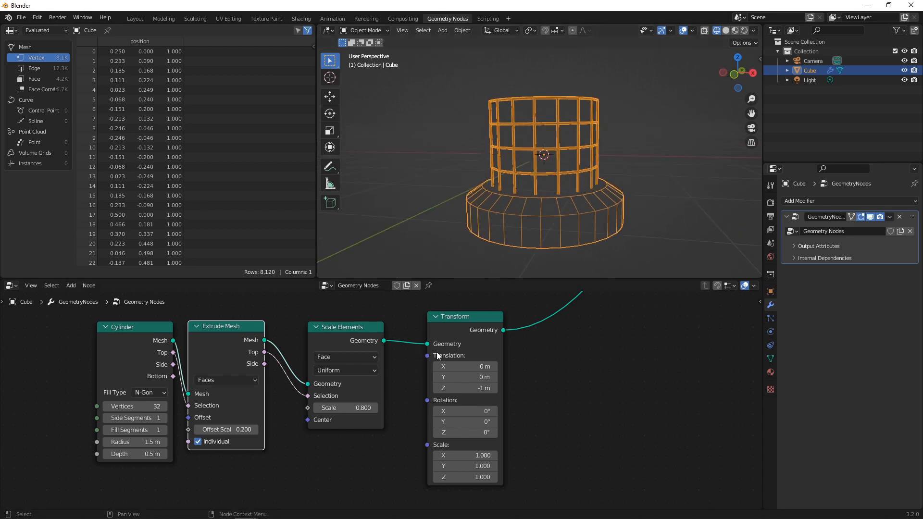
Rename the Cube object as BEACON.
{"action": "middle_click_drag", "start_coordinate": [597, 364], "coordinate": [466, 381]}
{"action": "scroll", "coordinate": [532, 392], "scroll_direction": "down", "scroll_amount": 2}
{"action": "scroll", "coordinate": [532, 391], "scroll_direction": "down", "scroll_amount": 1}
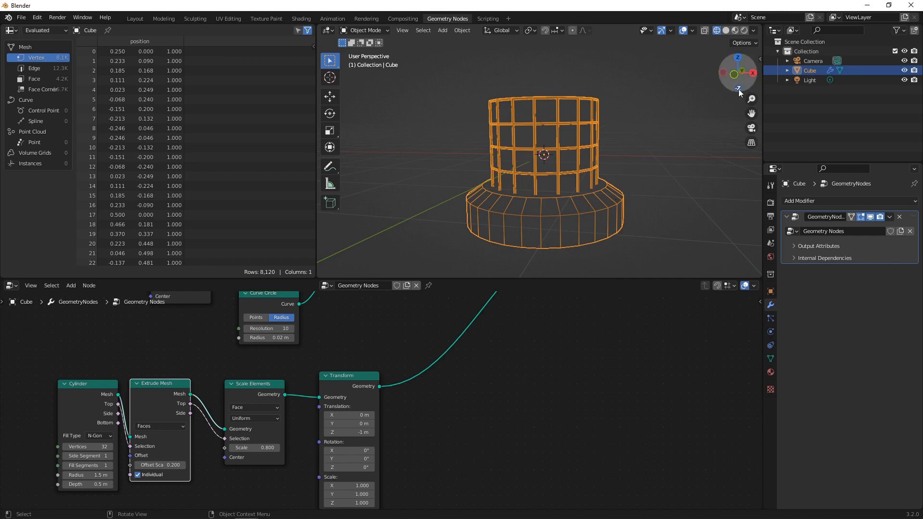
{"action": "double_click", "coordinate": [814, 70]}
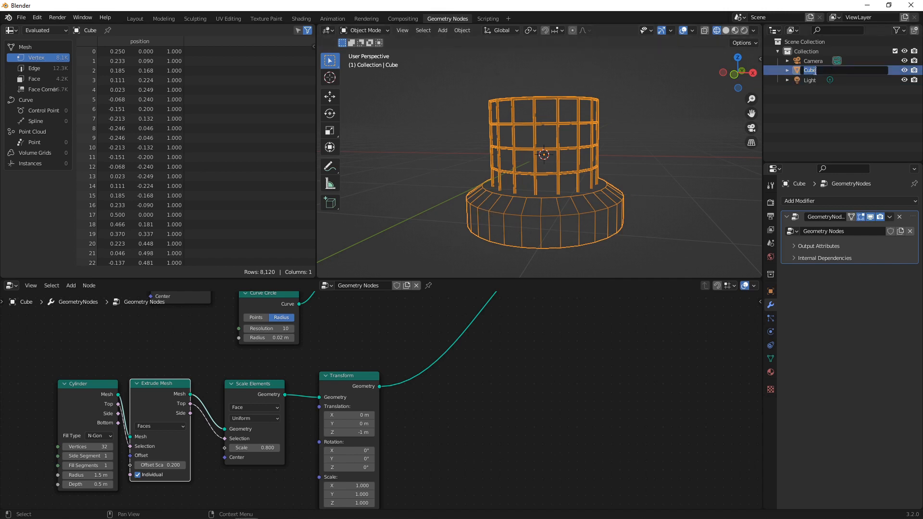
{"action": "type", "text": "beac"}
{"action": "key", "text": "BackSpace"}
{"action": "key", "text": "BackSpace"}
{"action": "key", "text": "BackSpace"}
{"action": "key", "text": "BackSpace"}
{"action": "type", "text": "BEACON"}
{"action": "key", "text": "Return"}
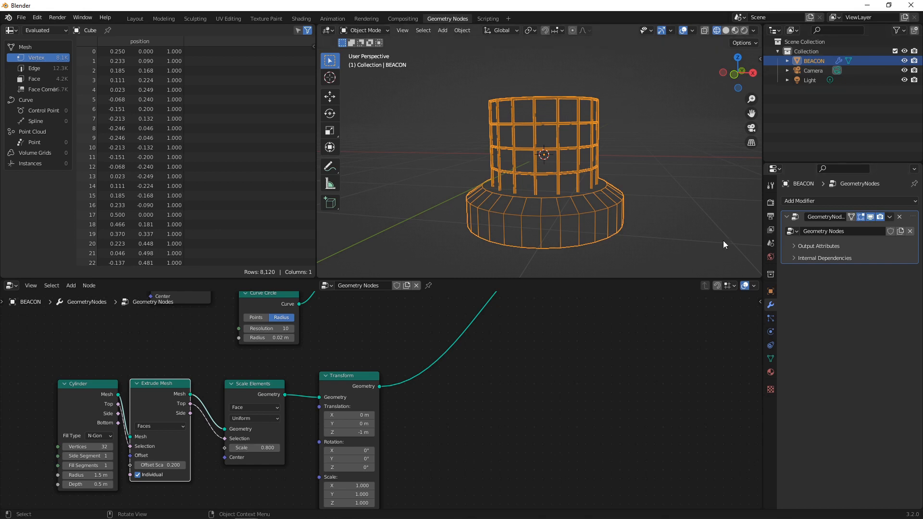
Insert a Set Material node on the link between the base's Transform node and the Join Geometry node.
{"action": "left_click", "coordinate": [539, 391]}
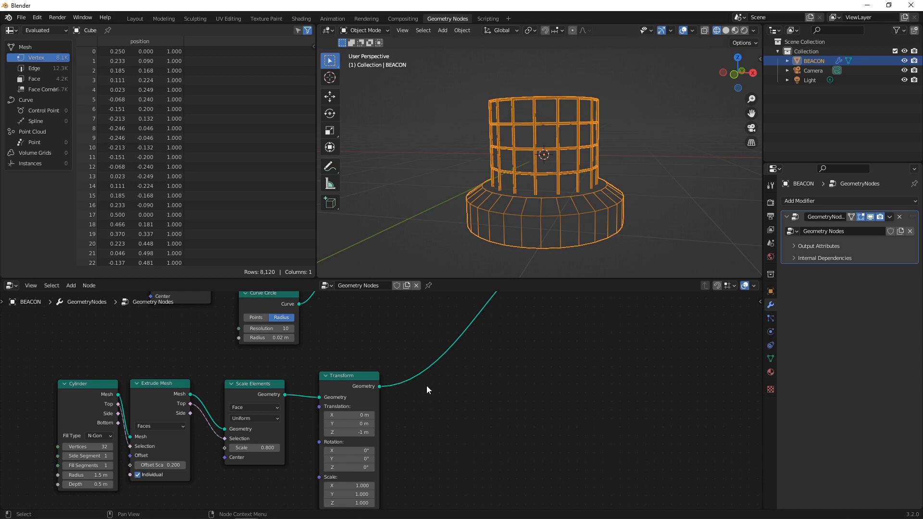
{"action": "scroll", "coordinate": [450, 398], "scroll_direction": "down", "scroll_amount": 2}
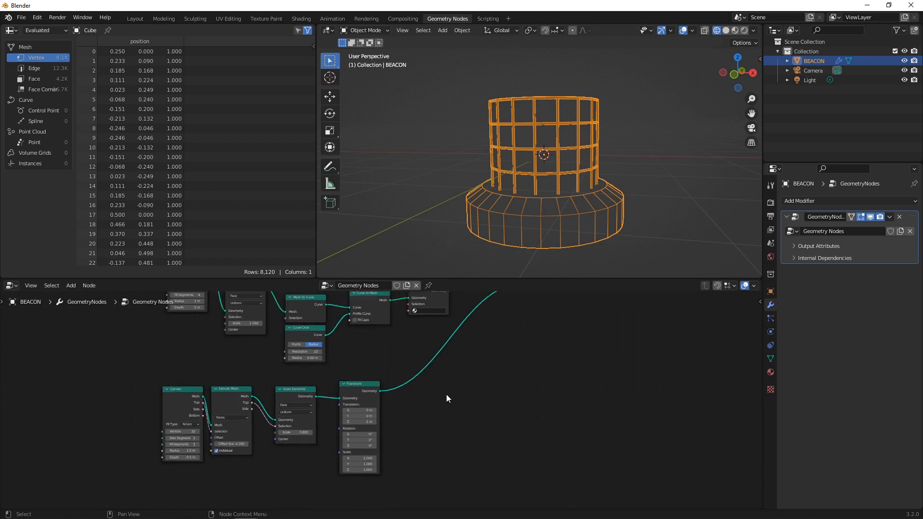
{"action": "middle_click_drag", "start_coordinate": [446, 394], "coordinate": [460, 442]}
{"action": "key", "text": "shift+a"}
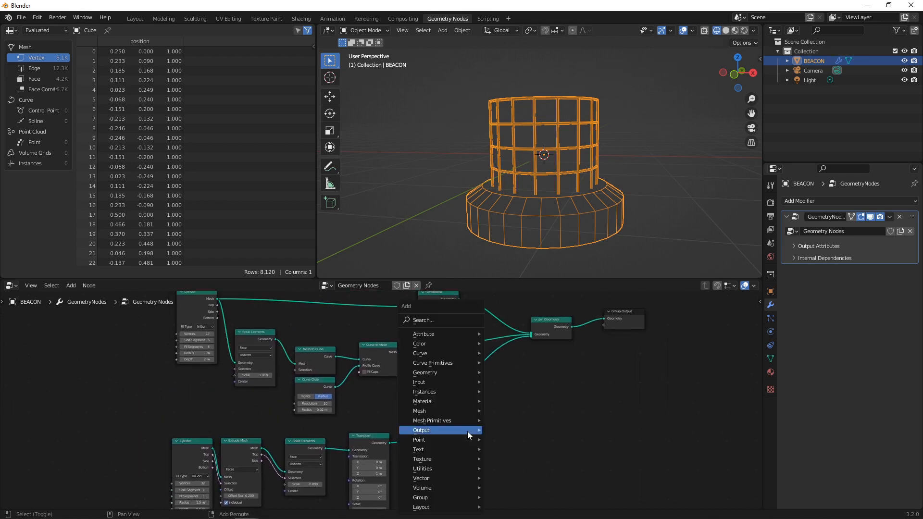
{"action": "type", "text": "SET"}
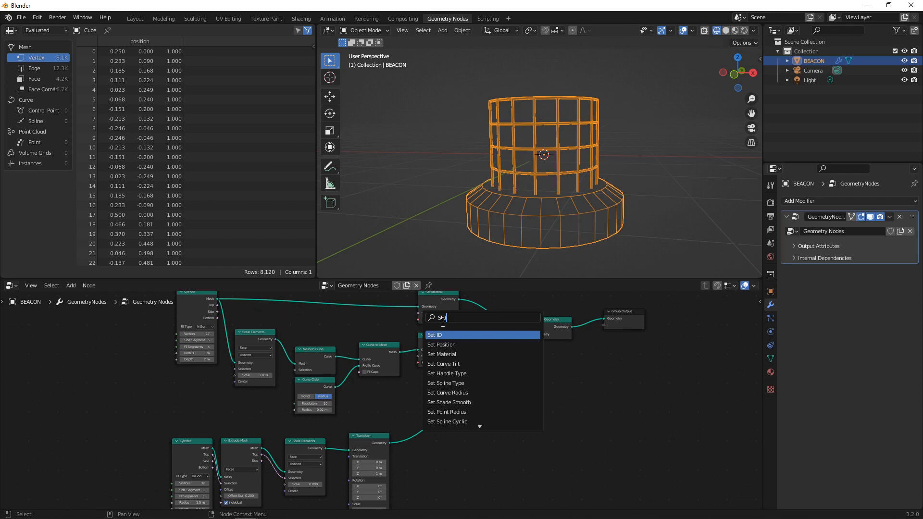
{"action": "left_click", "coordinate": [441, 355]}
{"action": "left_click", "coordinate": [452, 429]}
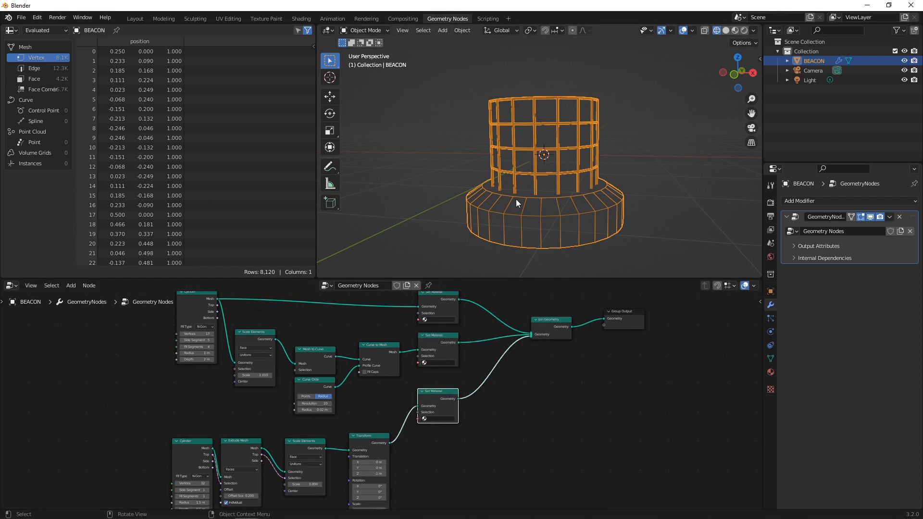
Lower the base by setting its Transform node's Z translation to -1.5 m.
{"action": "middle_click_drag", "start_coordinate": [379, 478], "coordinate": [381, 413]}
{"action": "scroll", "coordinate": [381, 409], "scroll_direction": "up", "scroll_amount": 5}
{"action": "left_click", "coordinate": [377, 412]}
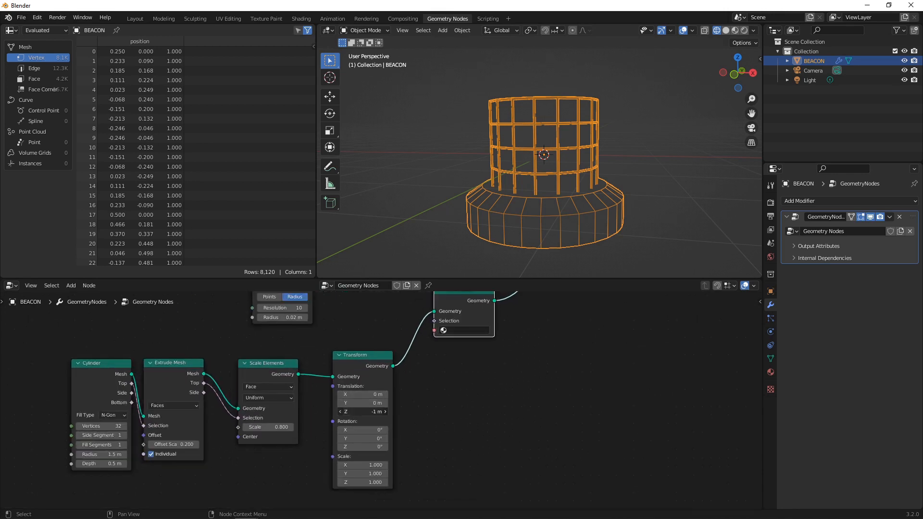
{"action": "mouse_move", "coordinate": [330, 412]}
{"action": "left_mouse_down"}
{"action": "mouse_move", "coordinate": [259, 412]}
{"action": "mouse_move", "coordinate": [311, 412]}
{"action": "left_mouse_up"}
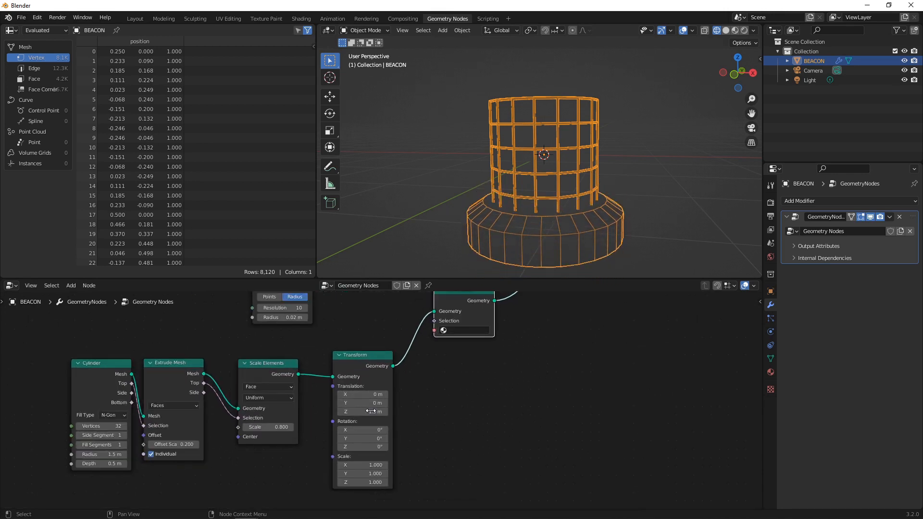
{"action": "left_click_drag", "start_coordinate": [373, 415], "coordinate": [366, 415]}
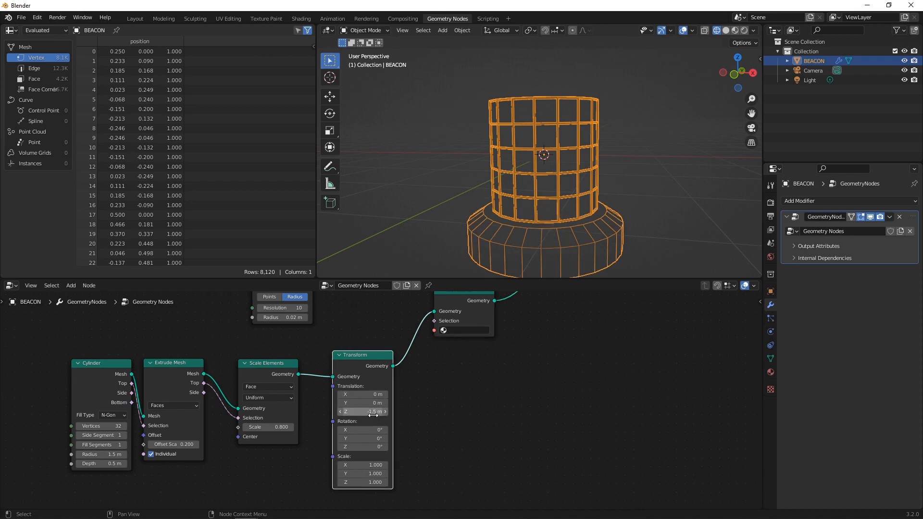
Set the Z translation of the base's Transform node to -1.4 m.
{"action": "middle_click_drag", "start_coordinate": [310, 370], "coordinate": [440, 498]}
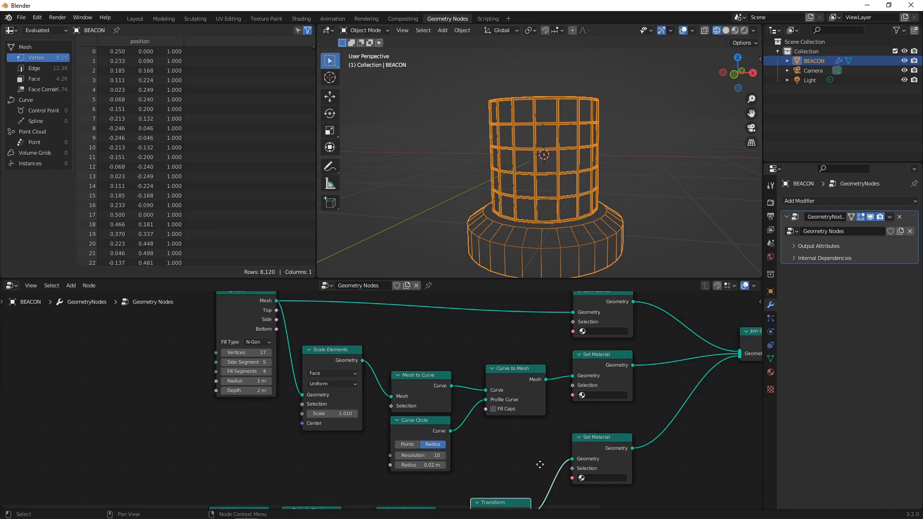
{"action": "middle_click_drag", "start_coordinate": [540, 465], "coordinate": [415, 390]}
{"action": "scroll", "coordinate": [432, 472], "scroll_direction": "up", "scroll_amount": 1}
{"action": "middle_click_drag", "start_coordinate": [443, 474], "coordinate": [470, 439]}
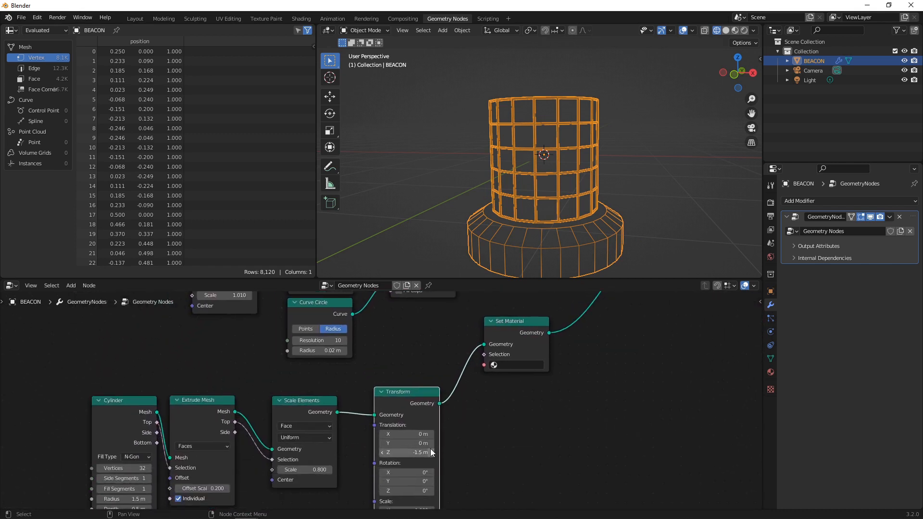
{"action": "middle_click_drag", "start_coordinate": [485, 486], "coordinate": [514, 446]}
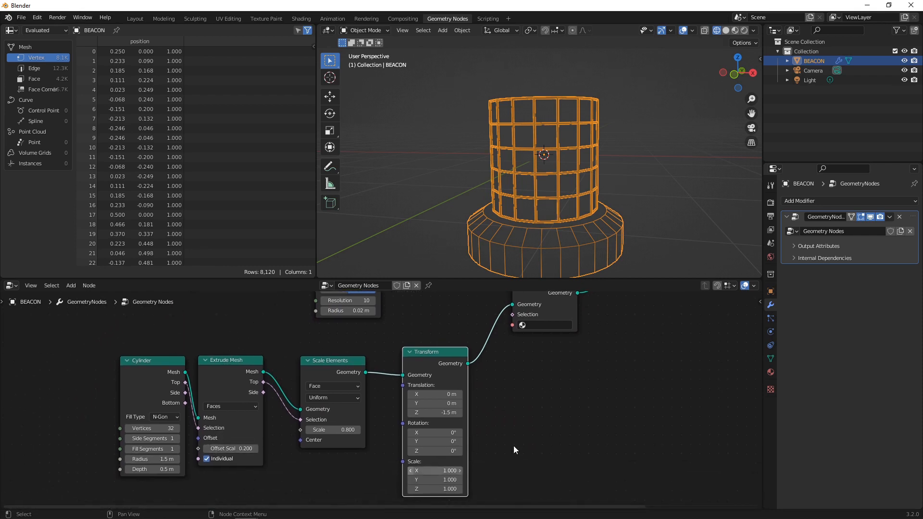
{"action": "left_click", "coordinate": [435, 412]}
{"action": "type", "text": "-1.4"}
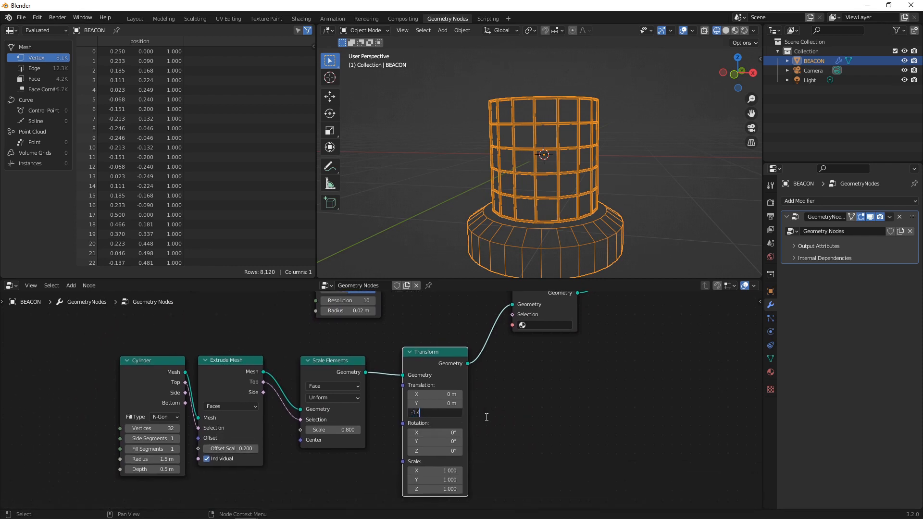
{"action": "key", "text": "Return"}
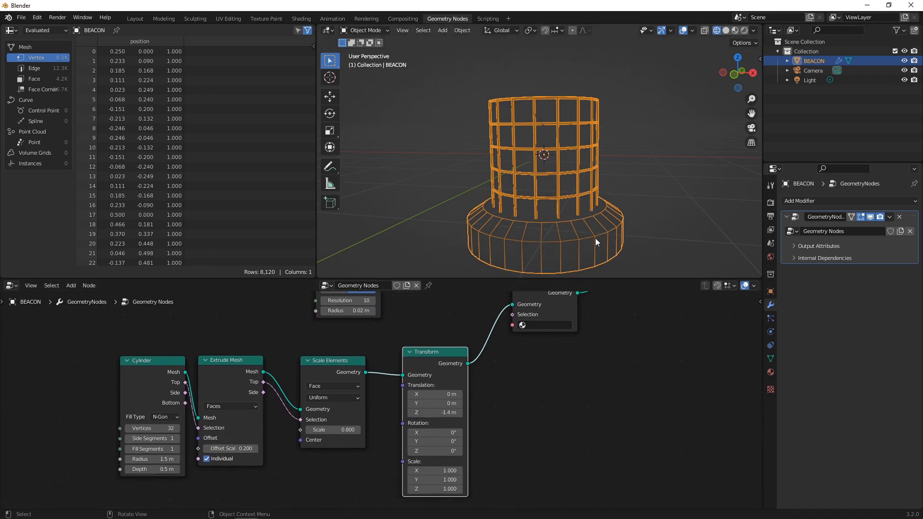
Render an image to examine how the gridded cylinder sits on its base, and close the render window.
{"action": "middle_click_drag", "start_coordinate": [578, 359], "coordinate": [501, 485]}
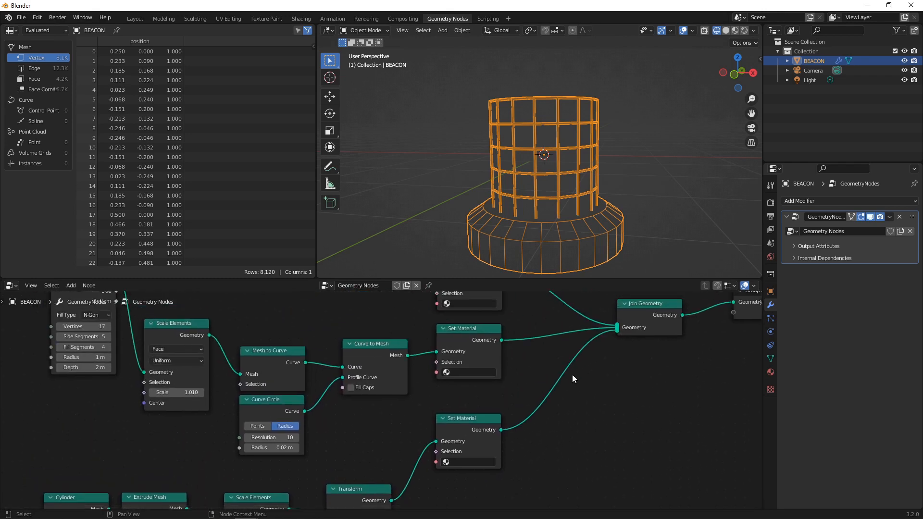
{"action": "middle_click_drag", "start_coordinate": [564, 178], "coordinate": [437, 154]}
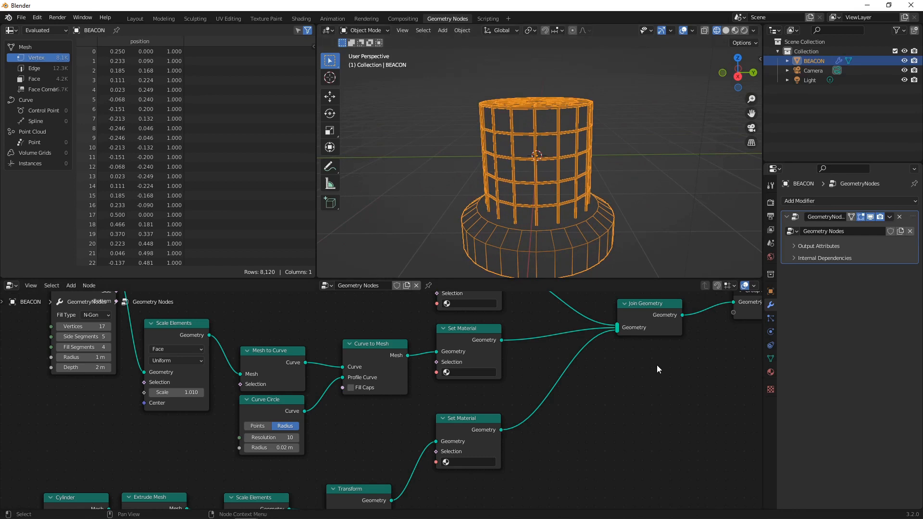
{"action": "key", "text": "Home"}
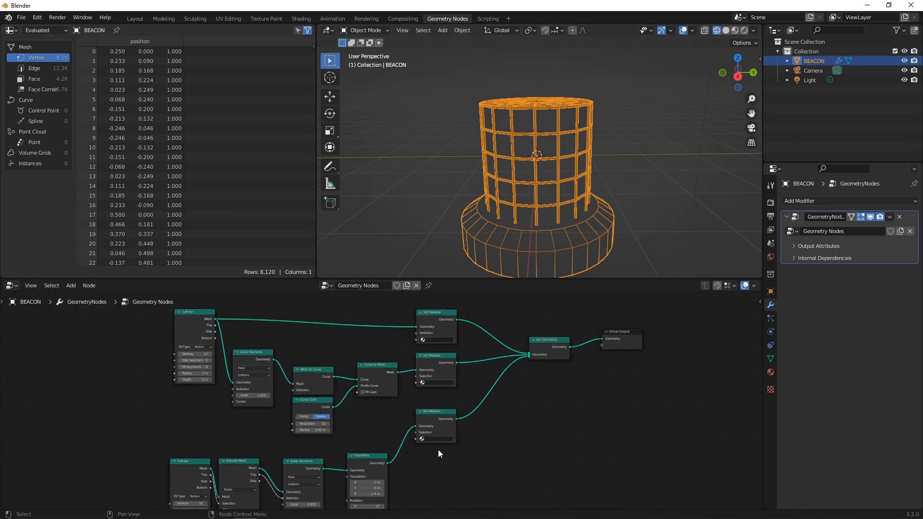
{"action": "left_click", "coordinate": [58, 17]}
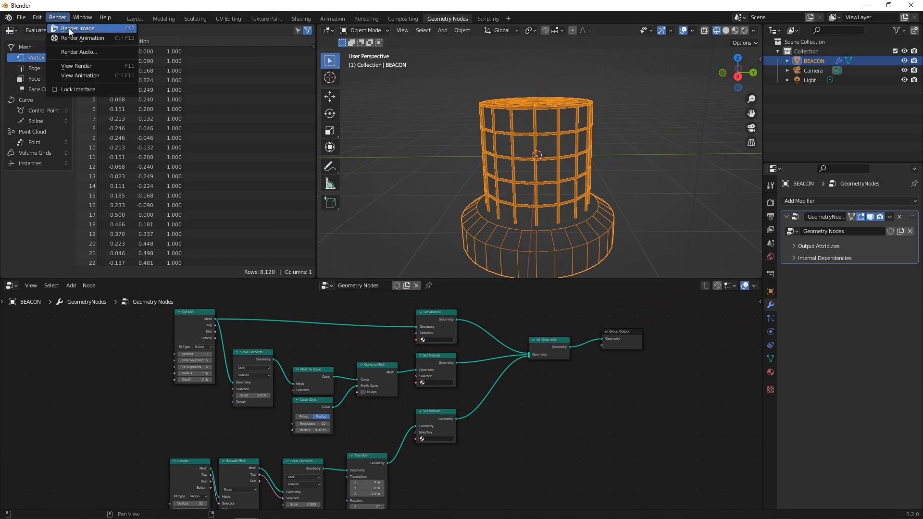
{"action": "left_click", "coordinate": [70, 30]}
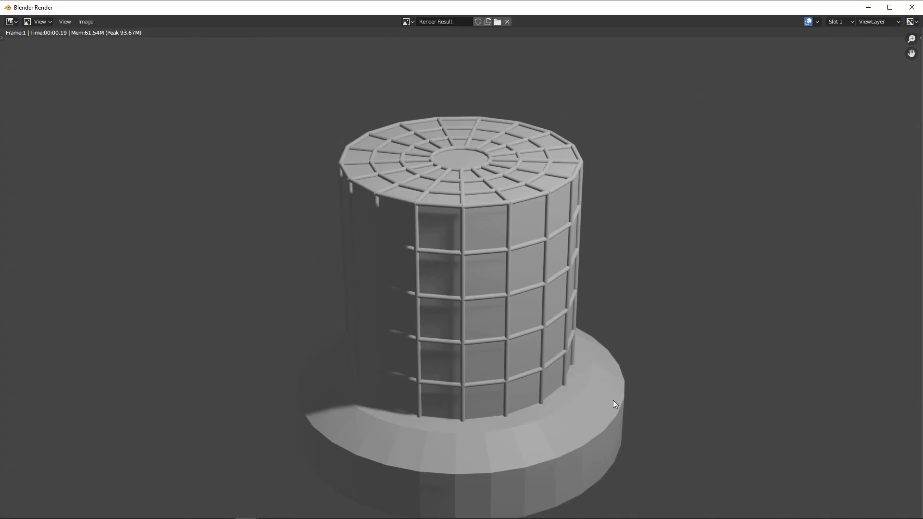
{"action": "left_click", "coordinate": [912, 7]}
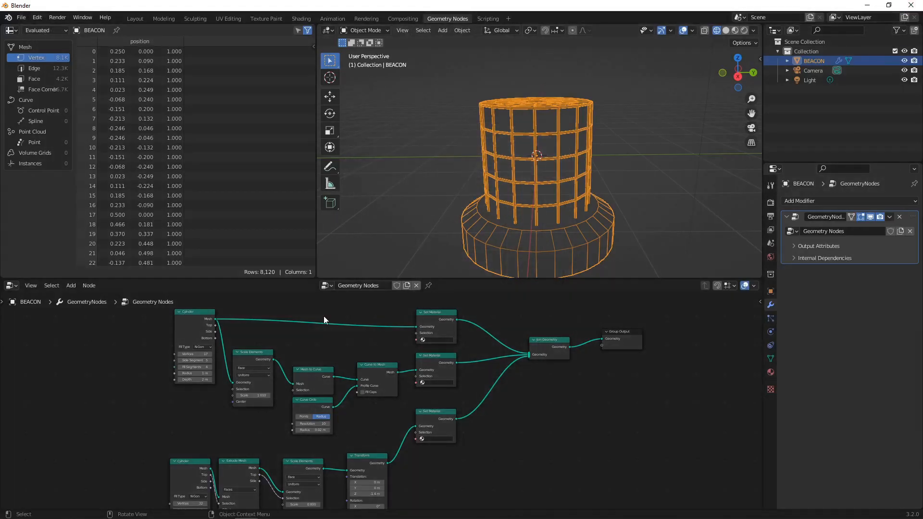
Increase the base Cylinder node's resolution to 117 vertices and 8 side segments.
{"action": "middle_click_drag", "start_coordinate": [207, 462], "coordinate": [374, 349]}
{"action": "scroll", "coordinate": [363, 422], "scroll_direction": "up", "scroll_amount": 5}
{"action": "scroll", "coordinate": [363, 420], "scroll_direction": "up", "scroll_amount": 3}
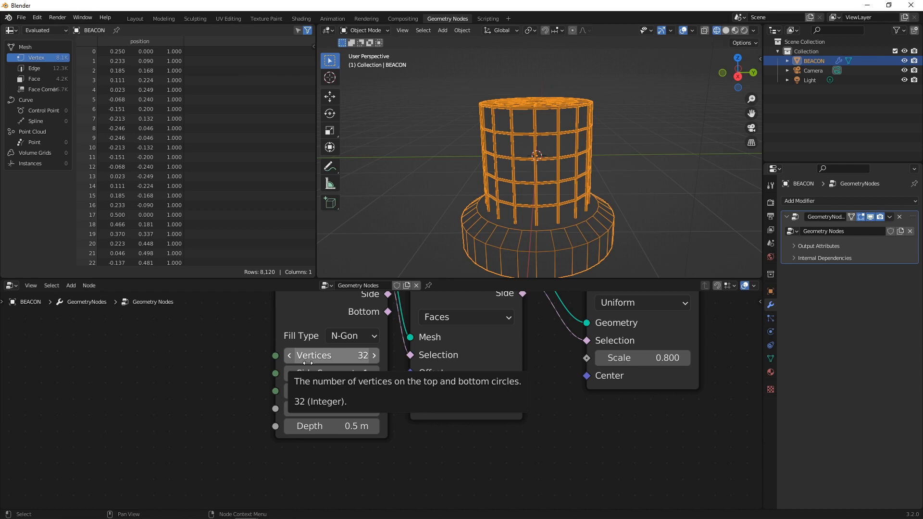
{"action": "left_click_drag", "start_coordinate": [311, 358], "coordinate": [381, 358]}
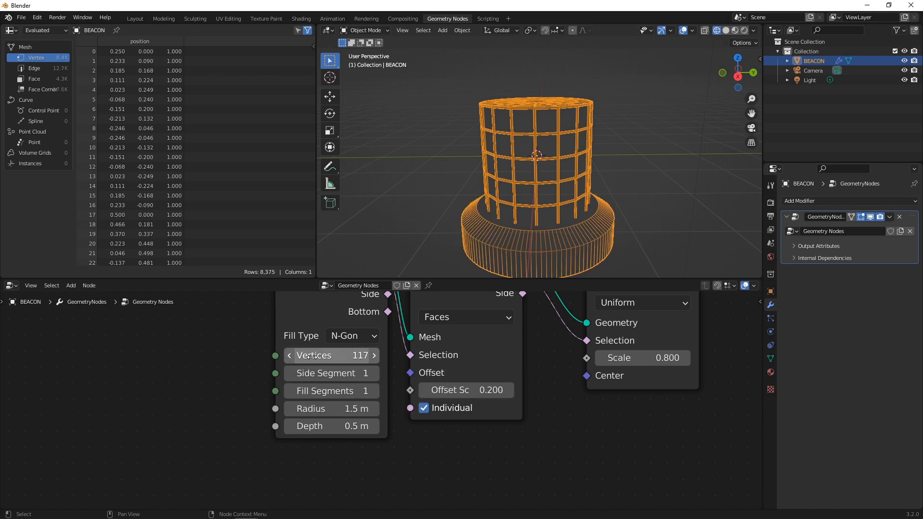
{"action": "left_click_drag", "start_coordinate": [318, 374], "coordinate": [328, 391]}
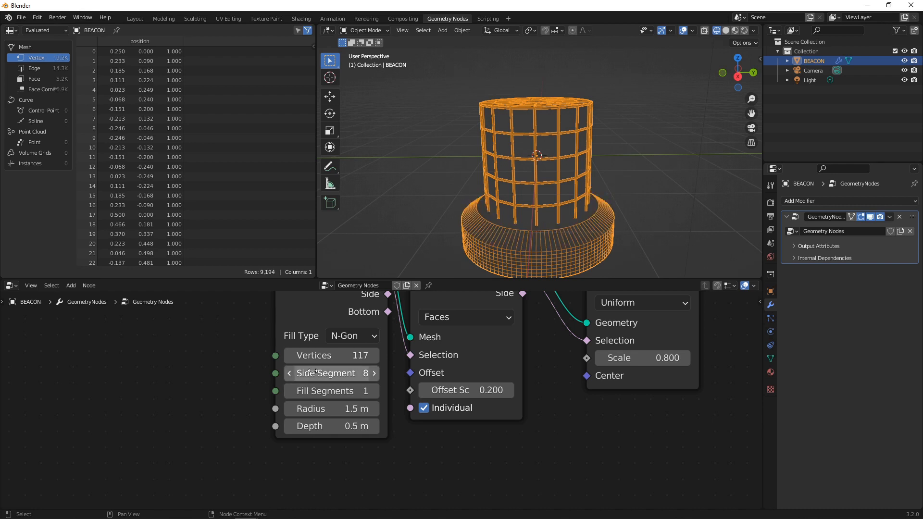
Render the image again to check the smoothness of the refined base, and close the render window.
{"action": "left_click", "coordinate": [57, 17]}
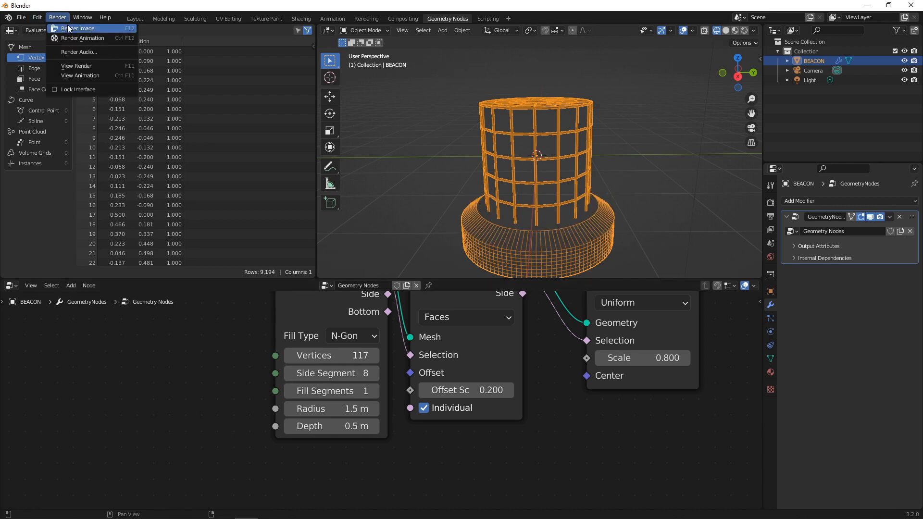
{"action": "left_click", "coordinate": [72, 26]}
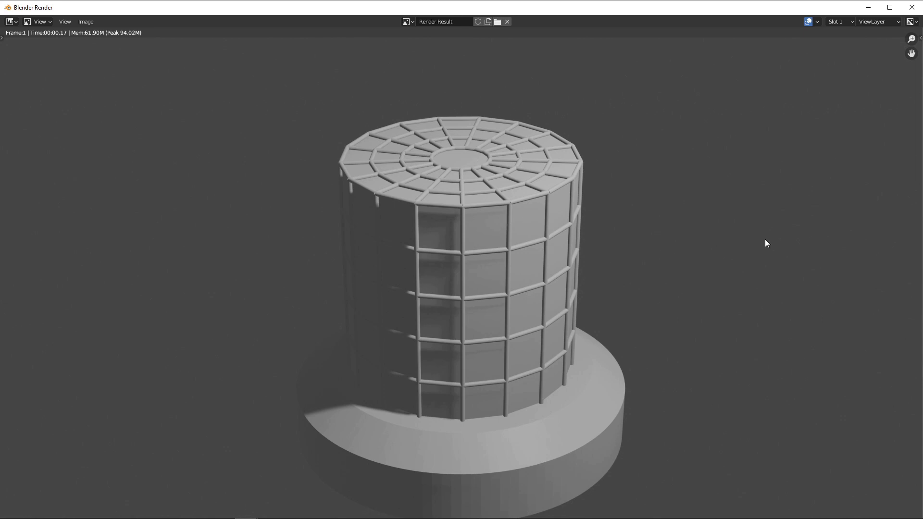
{"action": "scroll", "coordinate": [575, 278], "scroll_direction": "down", "scroll_amount": 1}
{"action": "scroll", "coordinate": [575, 278], "scroll_direction": "up", "scroll_amount": 1}
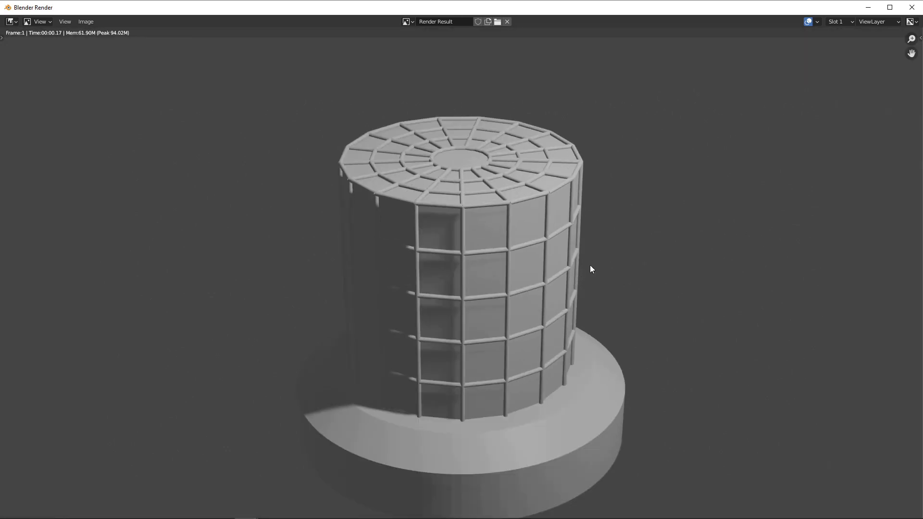
{"action": "left_click", "coordinate": [912, 7]}
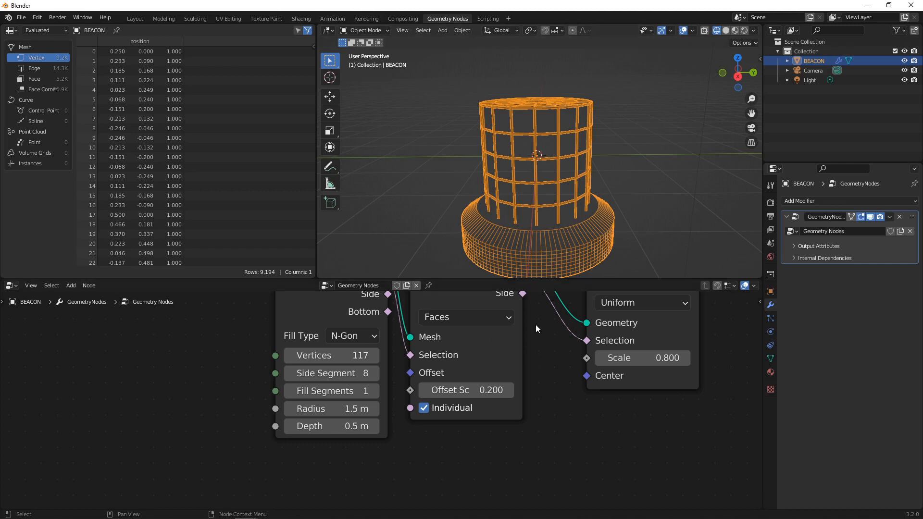
Switch to the Shading workspace and rename the object's material as BEACON.
{"action": "scroll", "coordinate": [536, 325], "scroll_direction": "down", "scroll_amount": 12}
{"action": "middle_click_drag", "start_coordinate": [533, 323], "coordinate": [381, 462]}
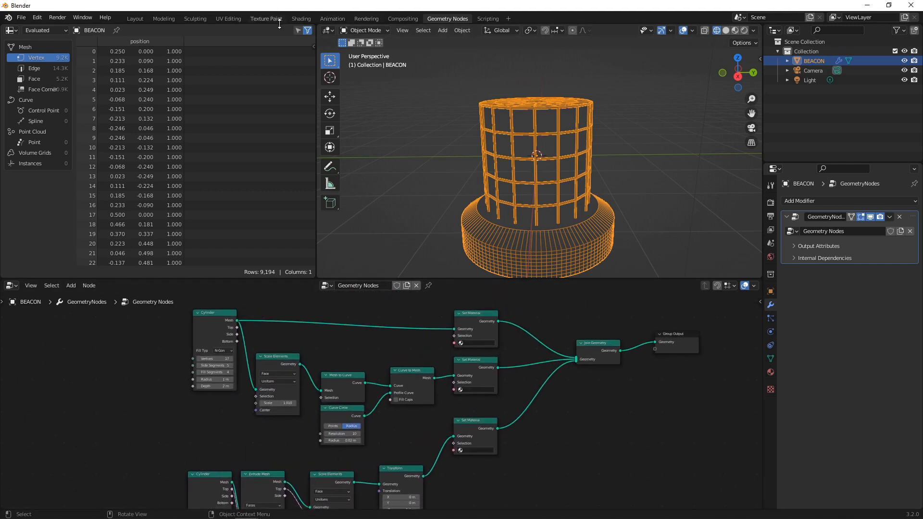
{"action": "left_click", "coordinate": [301, 19]}
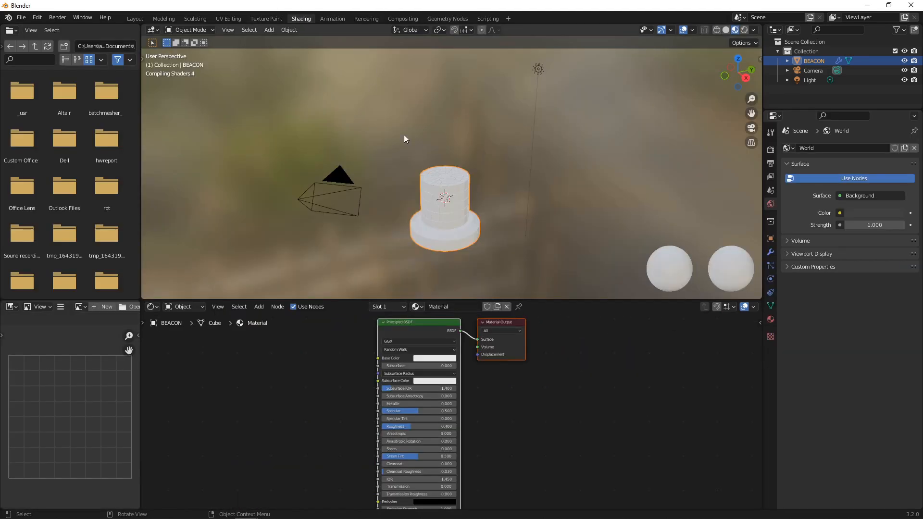
{"action": "scroll", "coordinate": [457, 226], "scroll_direction": "up", "scroll_amount": 5}
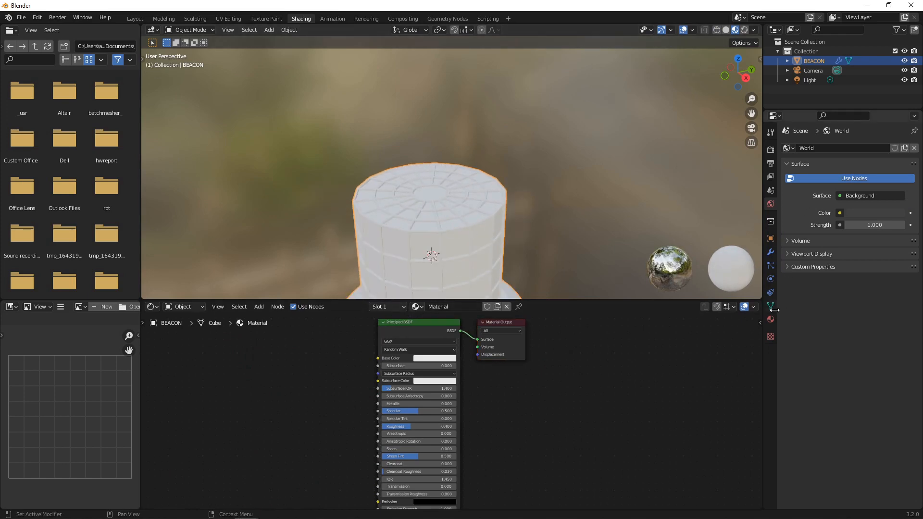
{"action": "left_click", "coordinate": [458, 307]}
{"action": "type", "text": "bea"}
{"action": "key", "text": "BackSpace"}
{"action": "key", "text": "BackSpace"}
{"action": "key", "text": "BackSpace"}
{"action": "type", "text": "BEACON"}
{"action": "key", "text": "Return"}
{"action": "scroll", "coordinate": [478, 362], "scroll_direction": "down", "scroll_amount": 1}
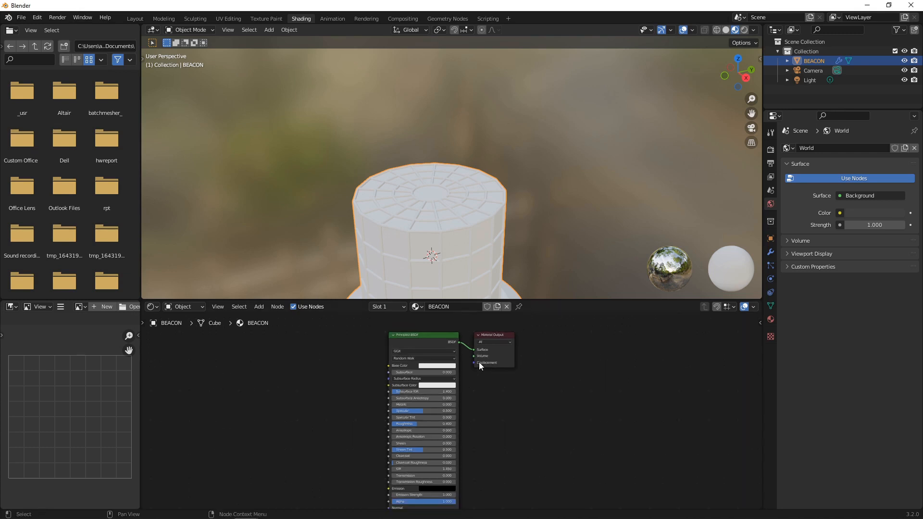
Enlarge the shader node area and delete the Principled BSDF node from the BEACON material.
{"action": "left_click_drag", "start_coordinate": [481, 301], "coordinate": [424, 141]}
{"action": "scroll", "coordinate": [441, 275], "scroll_direction": "up", "scroll_amount": 3}
{"action": "scroll", "coordinate": [409, 255], "scroll_direction": "down", "scroll_amount": 1}
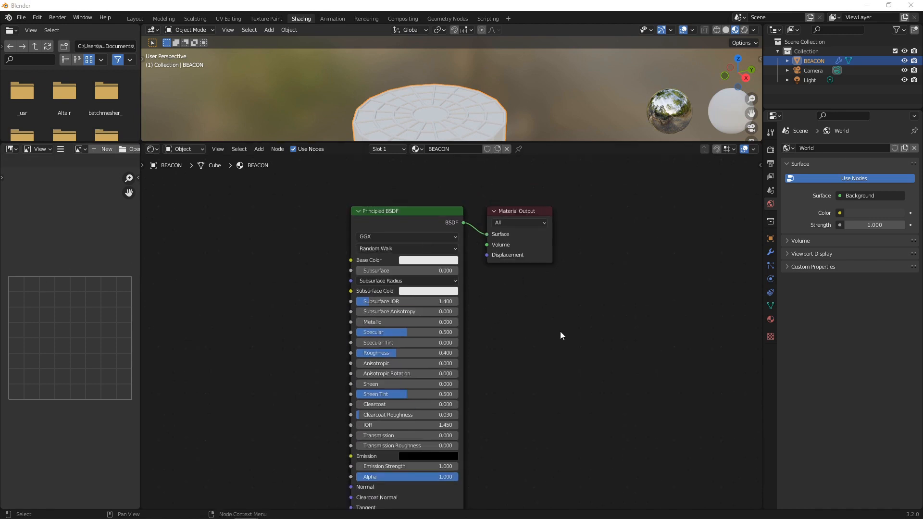
{"action": "left_click", "coordinate": [423, 212]}
{"action": "key", "text": "x"}
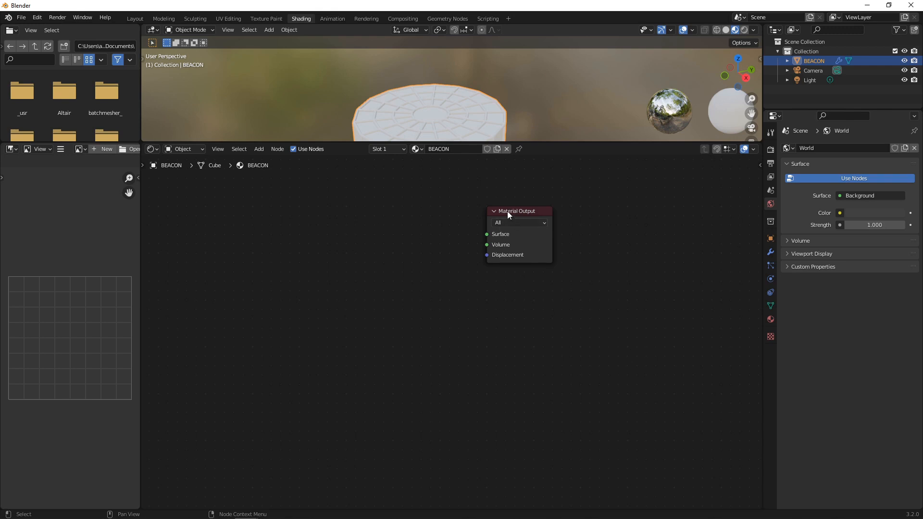
Add a Mix Shader node to the BEACON material and connect its output to the Material Output's Surface input.
{"action": "left_click_drag", "start_coordinate": [507, 212], "coordinate": [524, 261]}
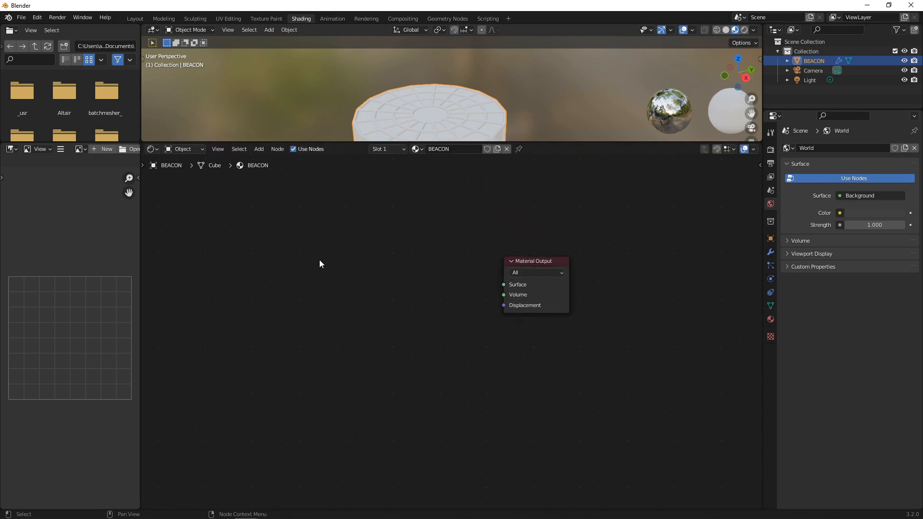
{"action": "key", "text": "shift+a"}
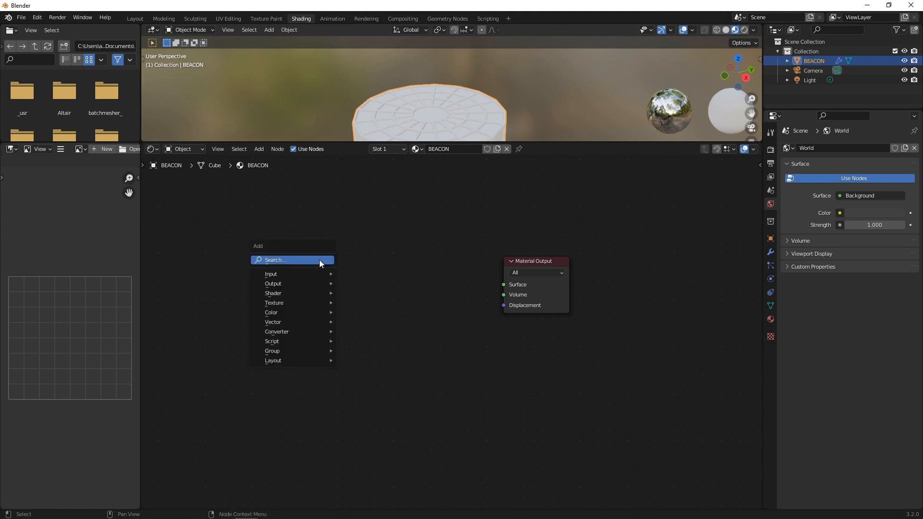
{"action": "left_click", "coordinate": [319, 260]}
{"action": "type", "text": "MIX"}
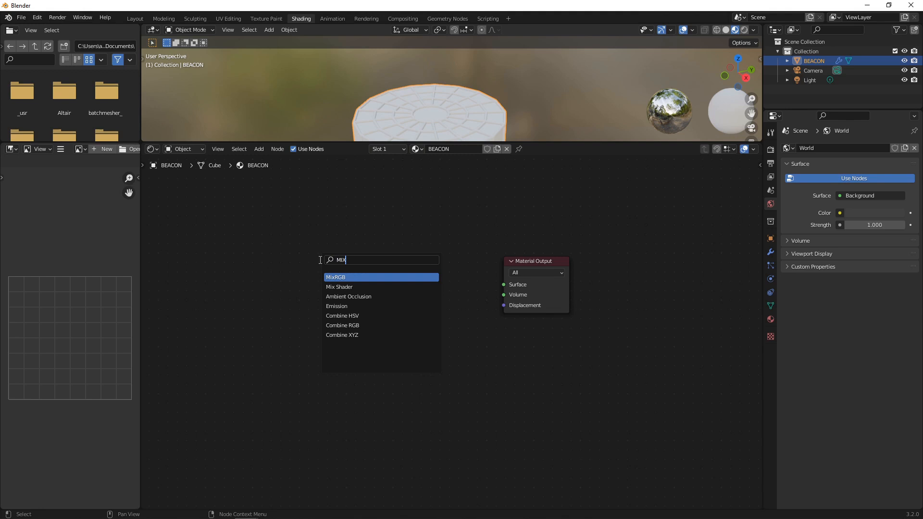
{"action": "left_click", "coordinate": [345, 283]}
{"action": "left_click", "coordinate": [369, 292]}
{"action": "left_click_drag", "start_coordinate": [413, 284], "coordinate": [504, 284]}
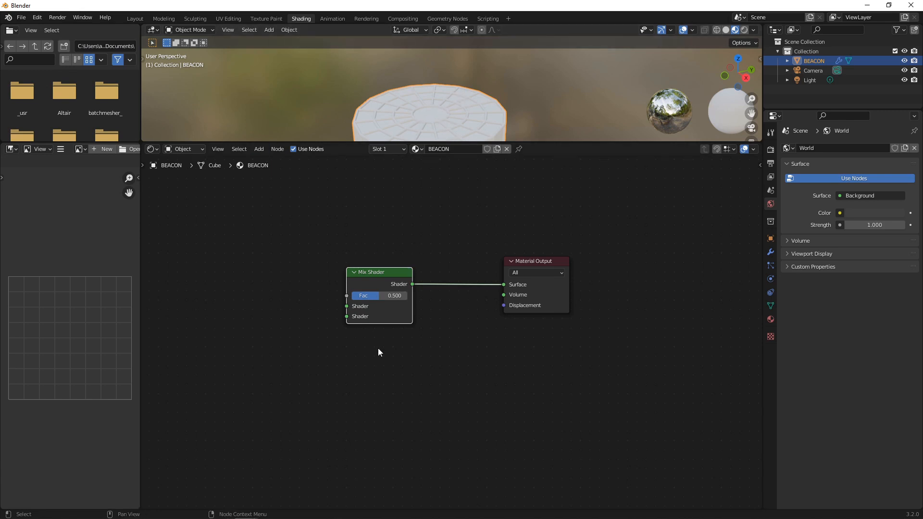
Add an Emission node and connect it to the first Shader input of the Mix Shader.
{"action": "left_click", "coordinate": [299, 353]}
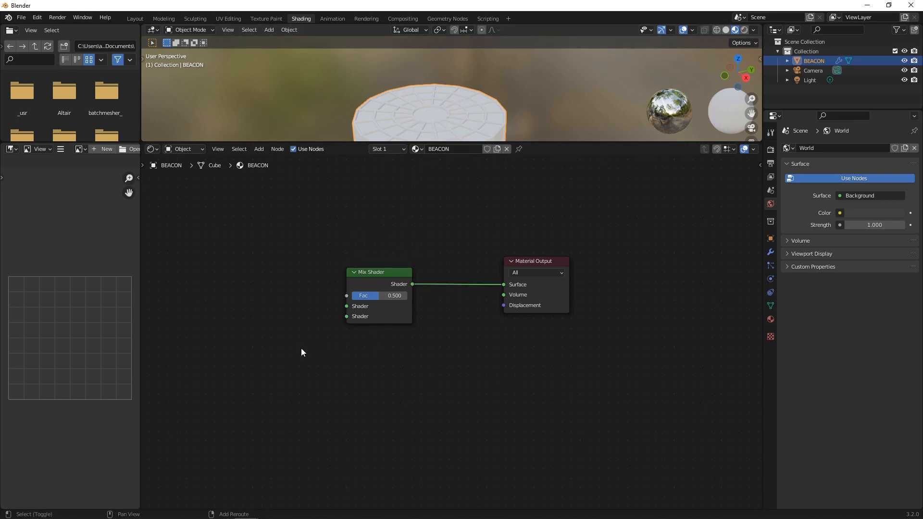
{"action": "key", "text": "shift+a"}
{"action": "type", "text": "EMIS"}
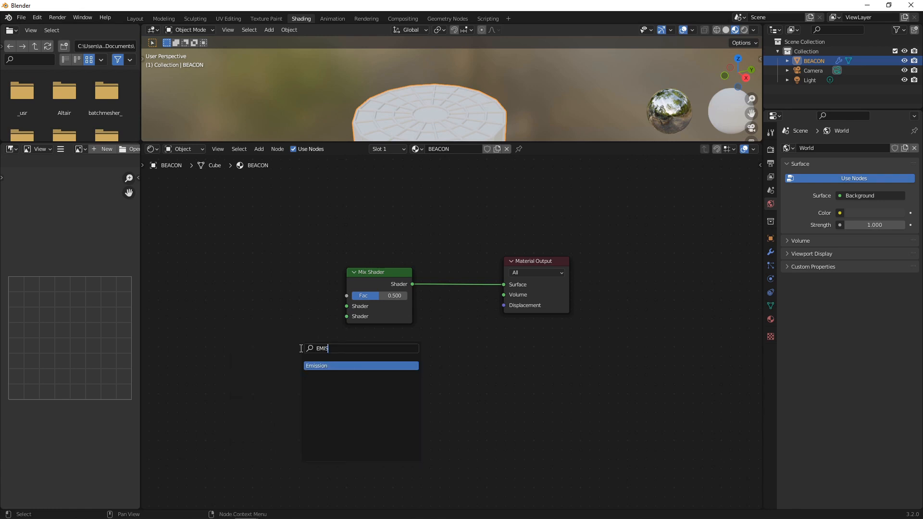
{"action": "key", "text": "Return"}
{"action": "left_click", "coordinate": [326, 352]}
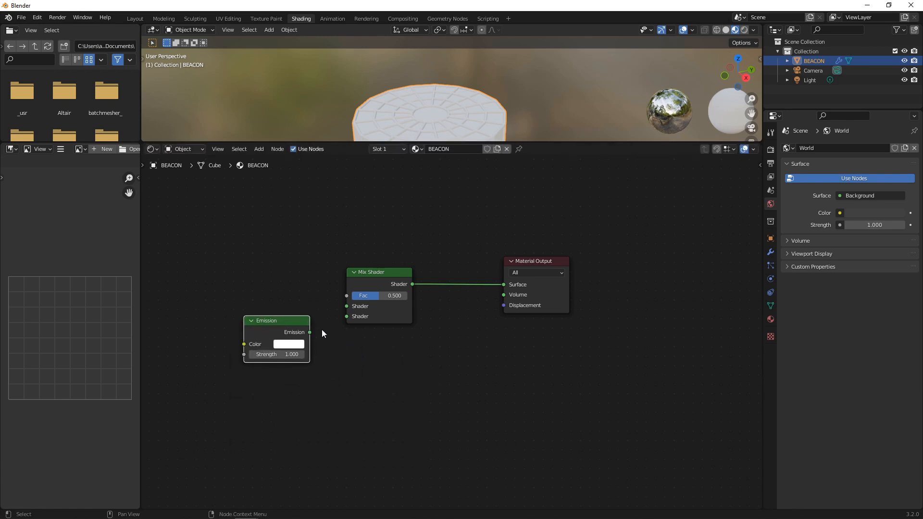
{"action": "left_click_drag", "start_coordinate": [347, 307], "coordinate": [347, 307]}
Set the Emission node's color to fully saturated red.
{"action": "left_click", "coordinate": [301, 344]}
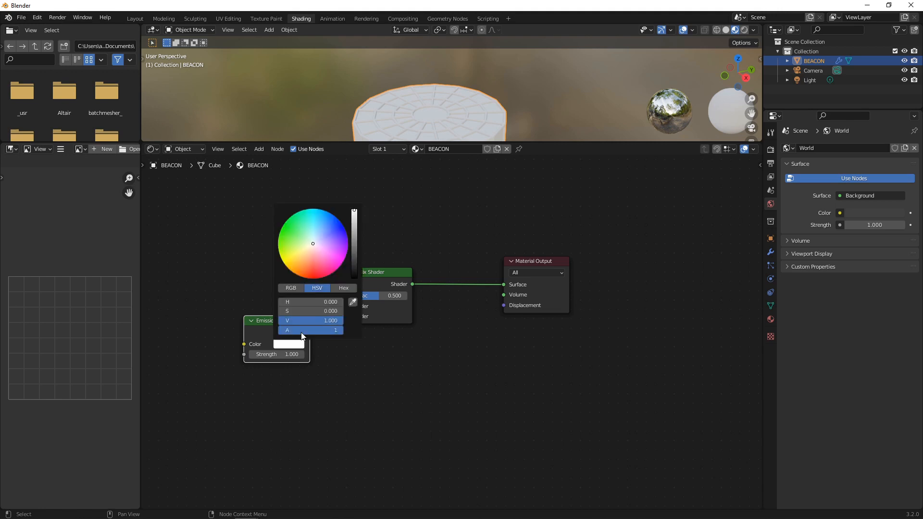
{"action": "left_click_drag", "start_coordinate": [317, 254], "coordinate": [311, 279]}
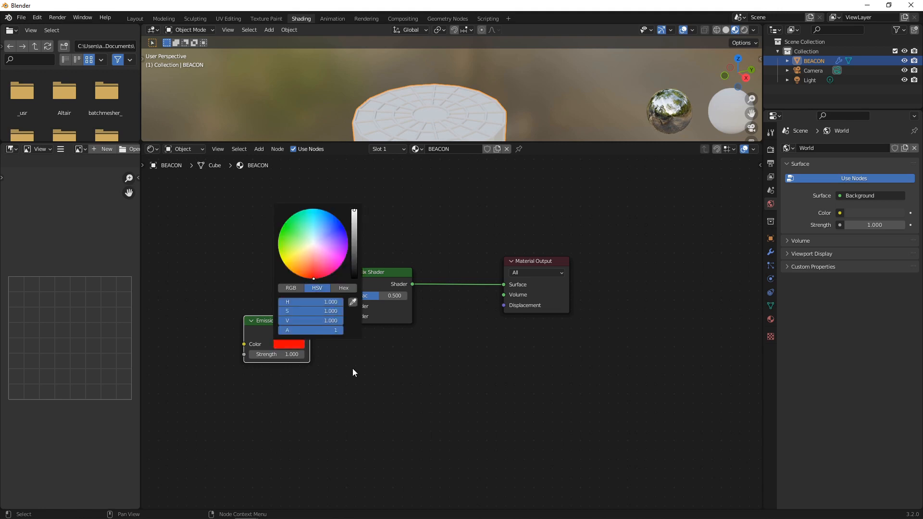
{"action": "left_click", "coordinate": [340, 382]}
Add a Glass BSDF node below the Emission node and connect it to the second Shader input of the Mix Shader.
{"action": "middle_click_drag", "start_coordinate": [299, 382], "coordinate": [443, 395]}
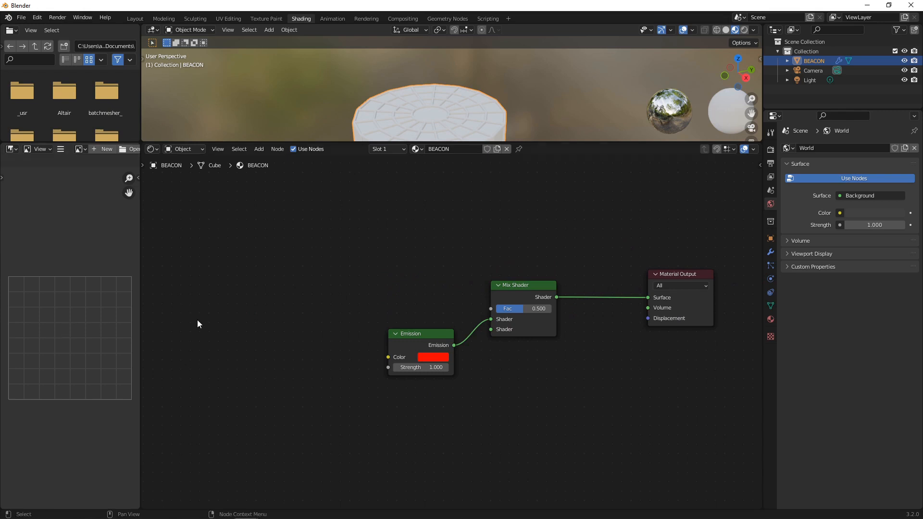
{"action": "key", "text": "shift+a"}
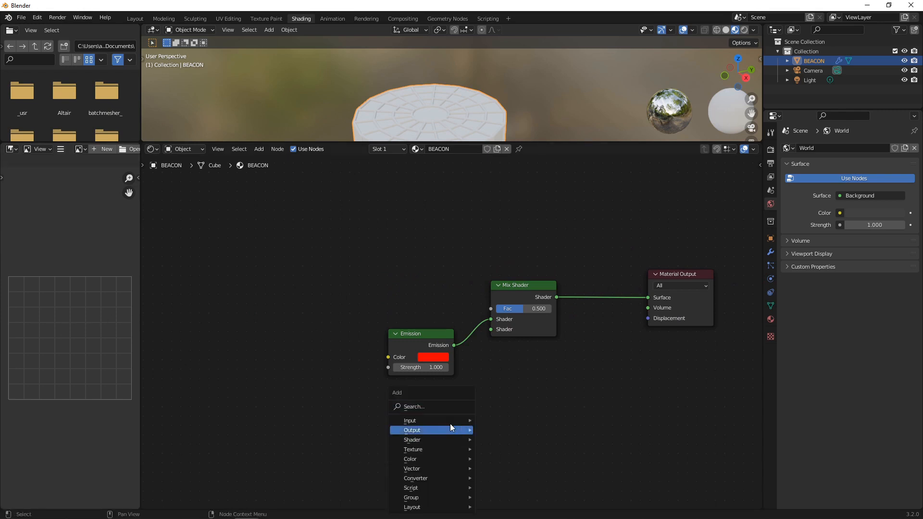
{"action": "left_click", "coordinate": [418, 405]}
{"action": "type", "text": "GLASS"}
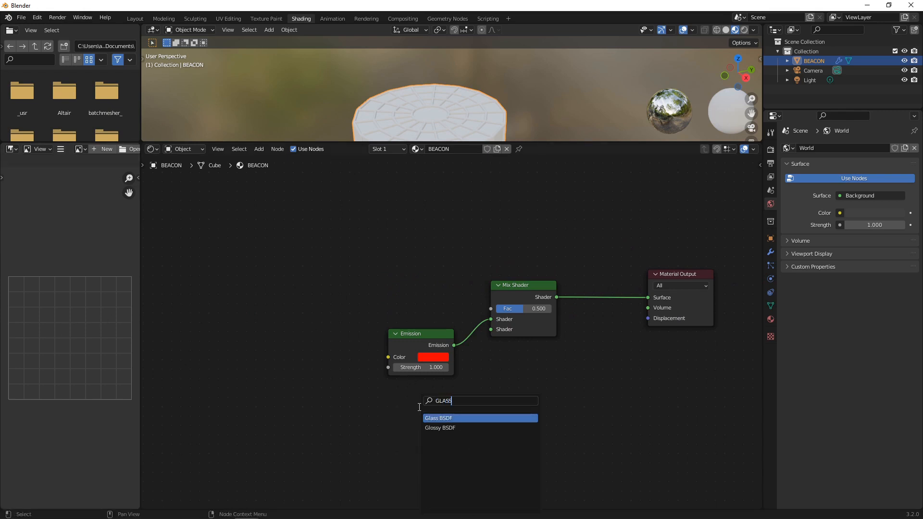
{"action": "key", "text": "Return"}
{"action": "left_click", "coordinate": [408, 389]}
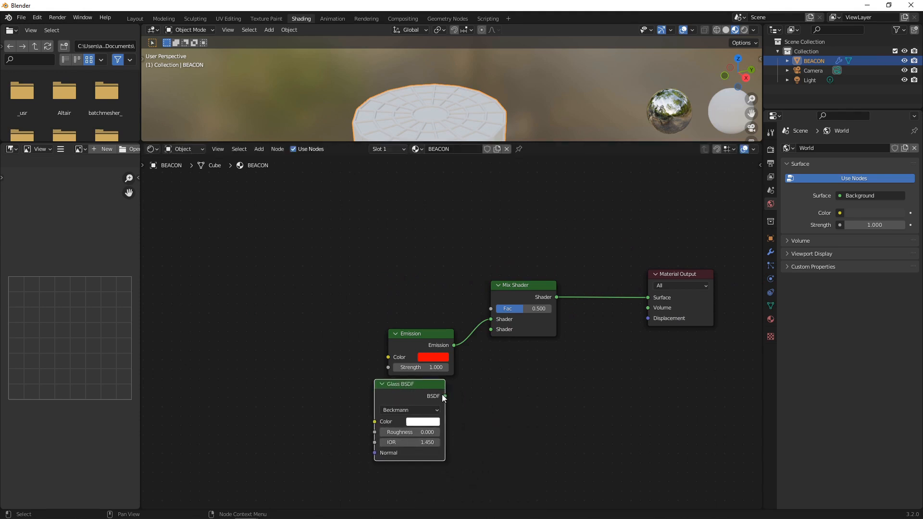
{"action": "left_click_drag", "start_coordinate": [444, 395], "coordinate": [493, 329]}
In the Geometry Nodes workspace, assign the BEACON material to the Set Material node fed directly by the main cylinder.
{"action": "left_click", "coordinate": [436, 18]}
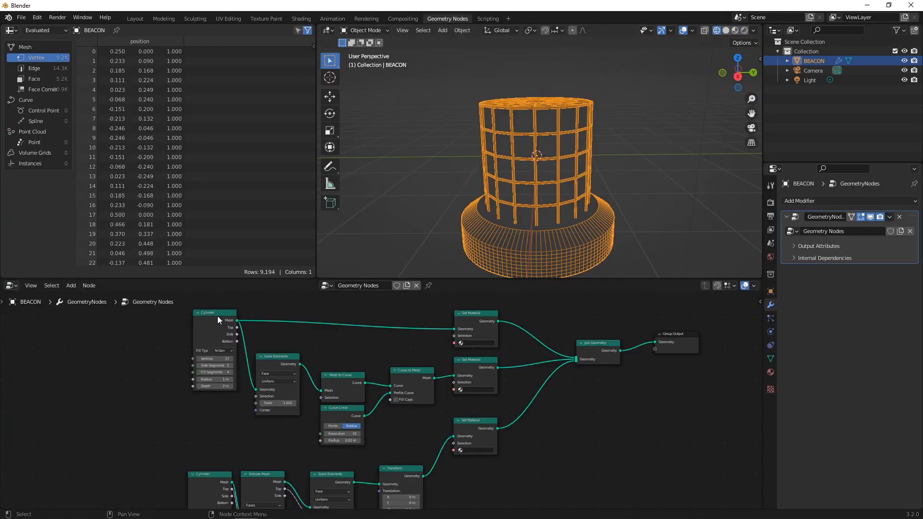
{"action": "left_click", "coordinate": [460, 343]}
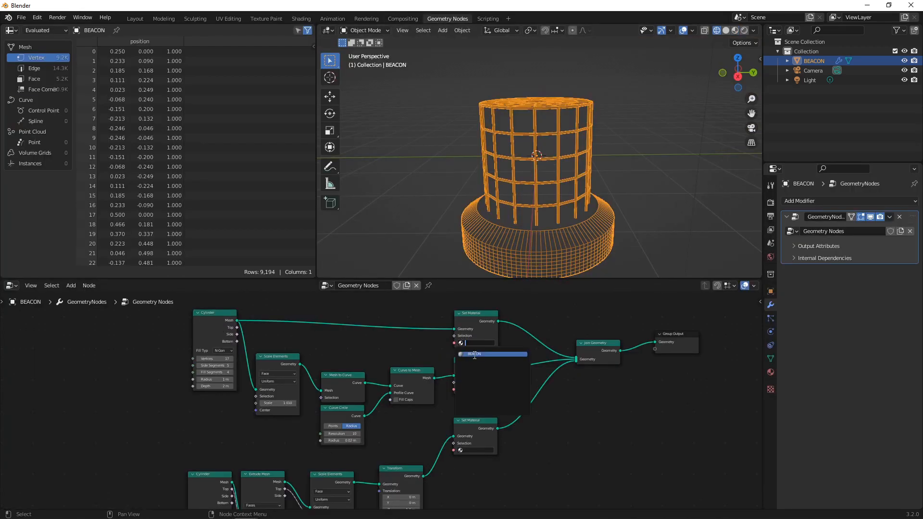
{"action": "left_click", "coordinate": [480, 355]}
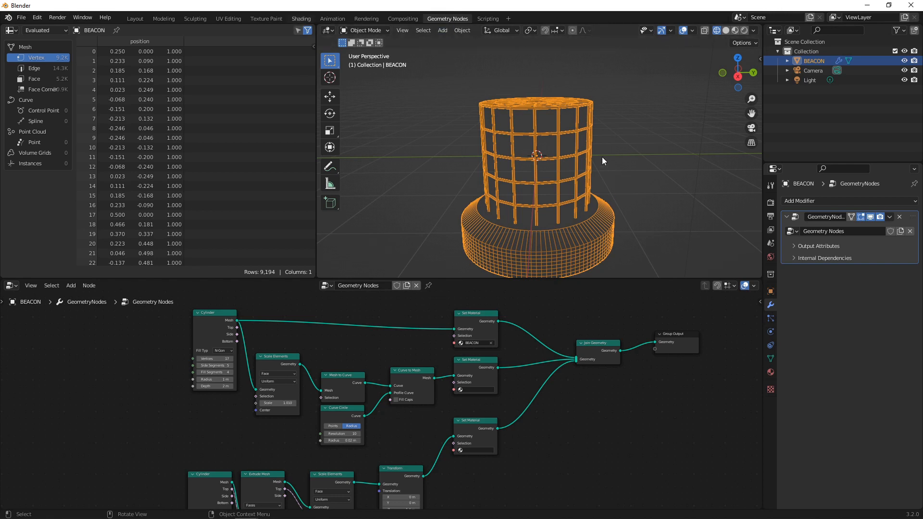
Return to the Shading workspace, enlarge the 3D viewport area, and set the Emission strength to 50.
{"action": "left_click", "coordinate": [301, 18]}
{"action": "left_click_drag", "start_coordinate": [443, 141], "coordinate": [445, 251]}
{"action": "scroll", "coordinate": [460, 420], "scroll_direction": "up", "scroll_amount": 2}
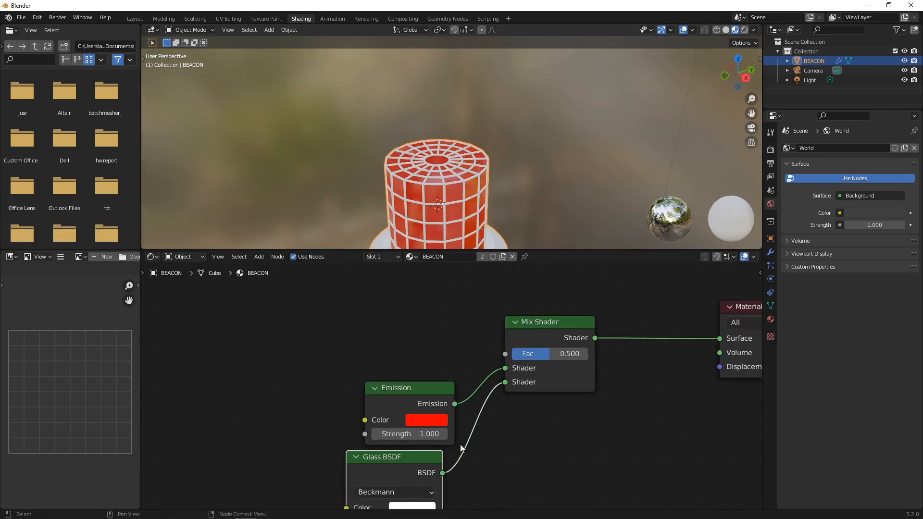
{"action": "left_click", "coordinate": [436, 434]}
{"action": "type", "text": "50"}
{"action": "key", "text": "Return"}
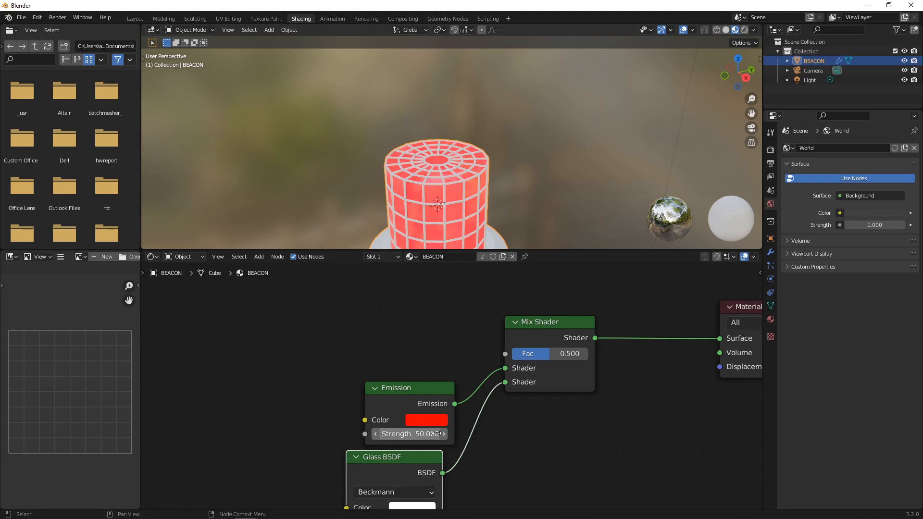
{"action": "middle_click_drag", "start_coordinate": [459, 171], "coordinate": [434, 195]}
Add a Gradient Texture node and connect its Color output to the Mix Shader's Fac input.
{"action": "middle_click_drag", "start_coordinate": [458, 429], "coordinate": [483, 366]}
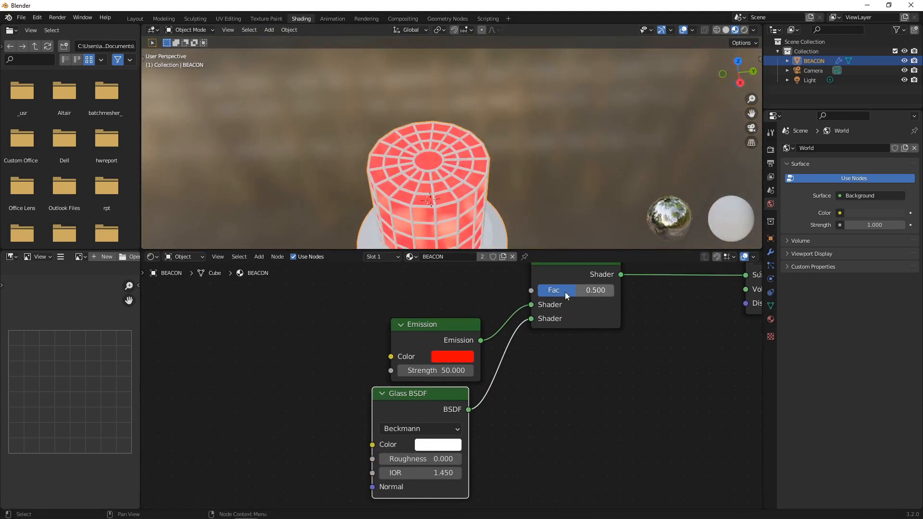
{"action": "key", "text": "shift+a"}
{"action": "left_click", "coordinate": [314, 318]}
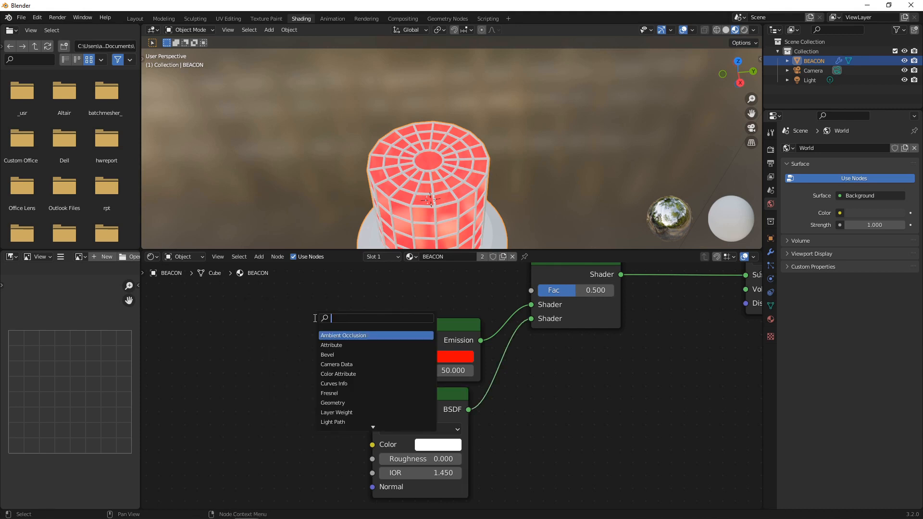
{"action": "type", "text": "GRADIAN"}
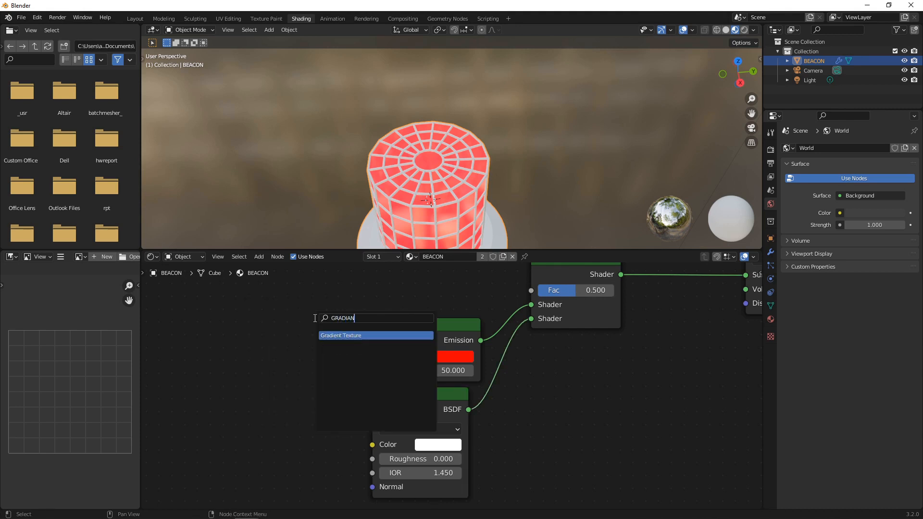
{"action": "key", "text": "Return"}
{"action": "left_click", "coordinate": [302, 310]}
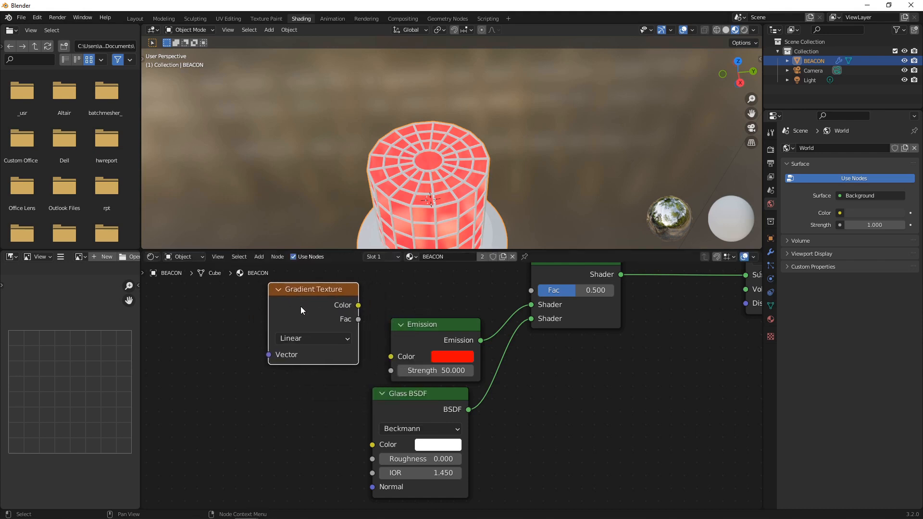
{"action": "left_click_drag", "start_coordinate": [358, 306], "coordinate": [531, 291]}
Add Mapping and Texture Coordinate nodes to the Gradient Texture and feed the Mapping vector from the Object coordinates.
{"action": "middle_click_drag", "start_coordinate": [277, 338], "coordinate": [368, 335]}
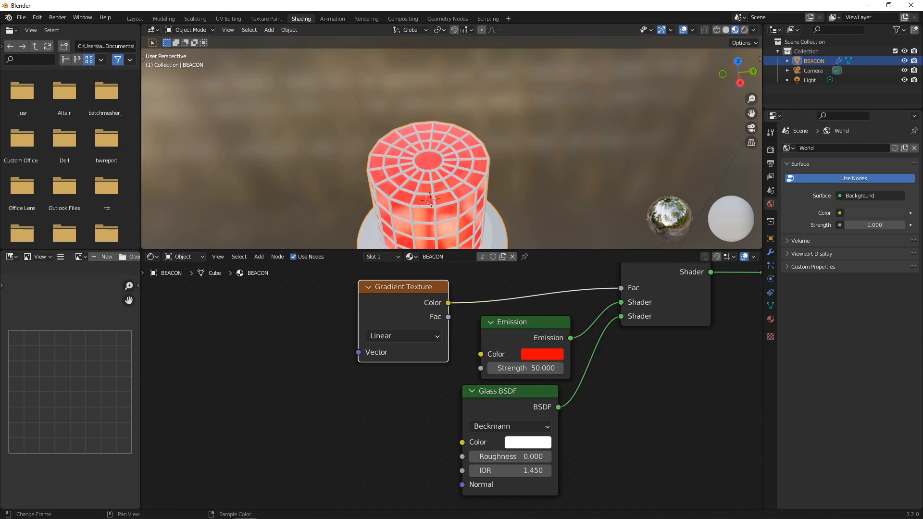
{"action": "left_click", "coordinate": [366, 308]}
{"action": "key", "text": "ctrl+t"}
{"action": "middle_click_drag", "start_coordinate": [365, 311], "coordinate": [583, 457]}
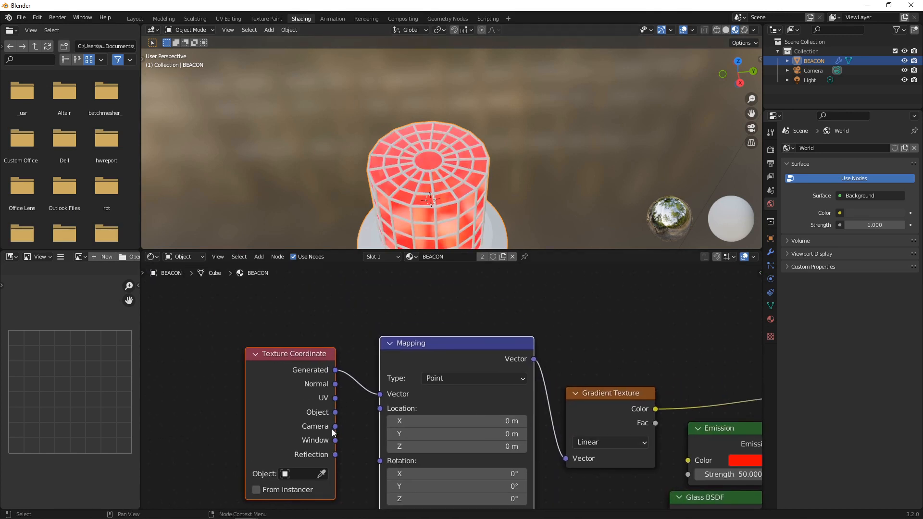
{"action": "left_click_drag", "start_coordinate": [335, 412], "coordinate": [381, 394]}
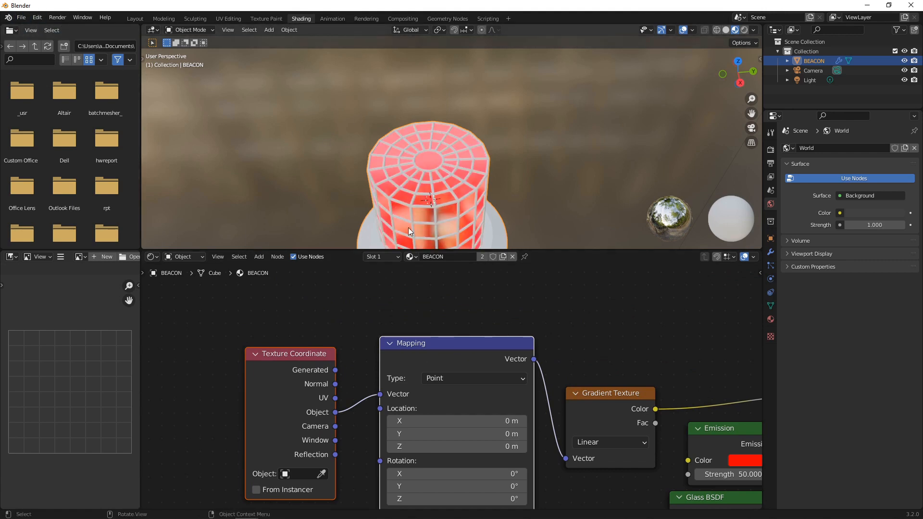
Change the Gradient Texture's type to Radial.
{"action": "middle_click_drag", "start_coordinate": [523, 326], "coordinate": [436, 286]}
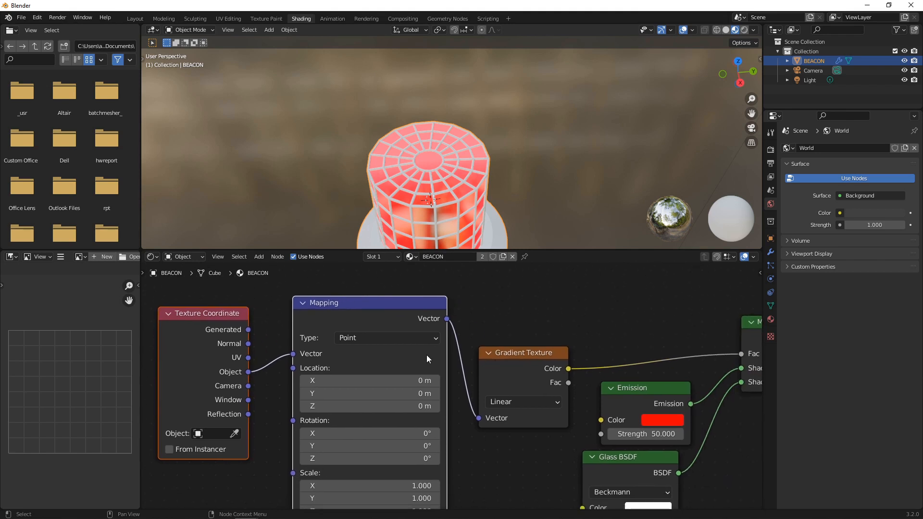
{"action": "left_click", "coordinate": [535, 405]}
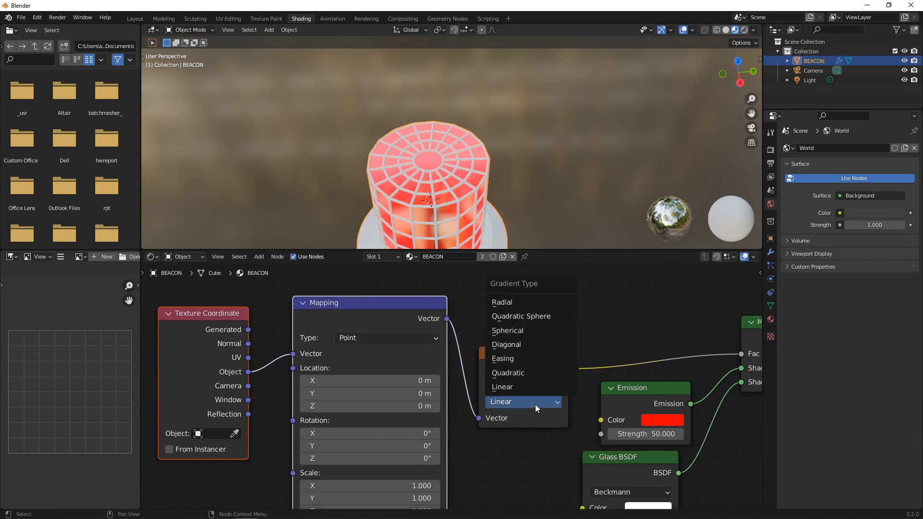
{"action": "left_click", "coordinate": [512, 304]}
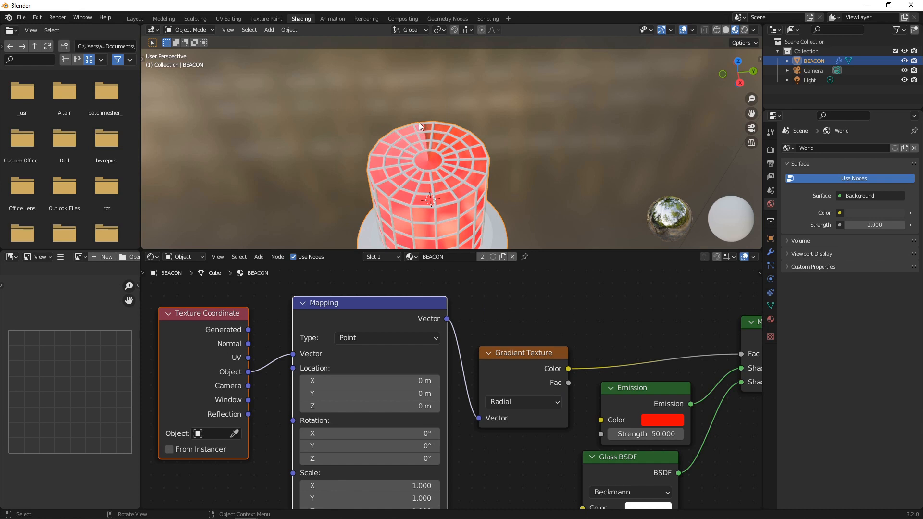
Move the Gradient Texture node up and insert a ColorRamp node between it and the Mix Shader's Fac input.
{"action": "left_click_drag", "start_coordinate": [536, 354], "coordinate": [529, 295]}
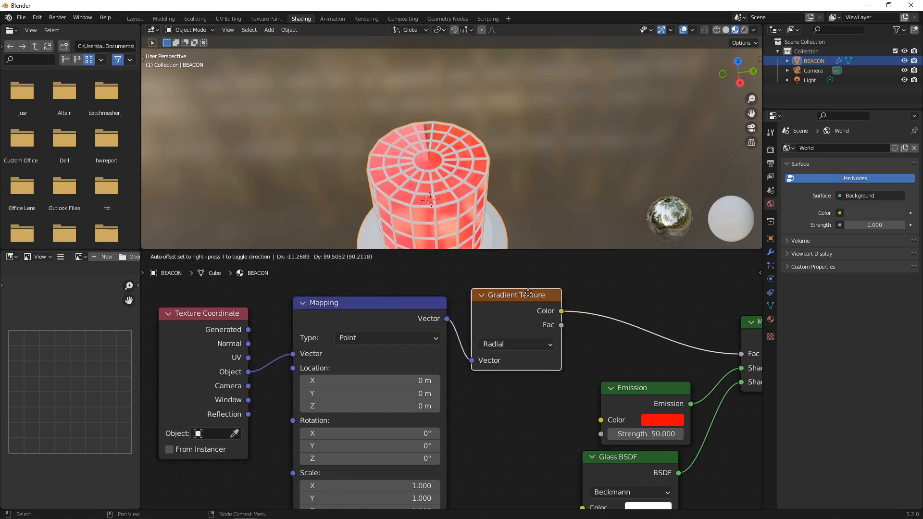
{"action": "key", "text": "shift+a"}
{"action": "left_click", "coordinate": [590, 347]}
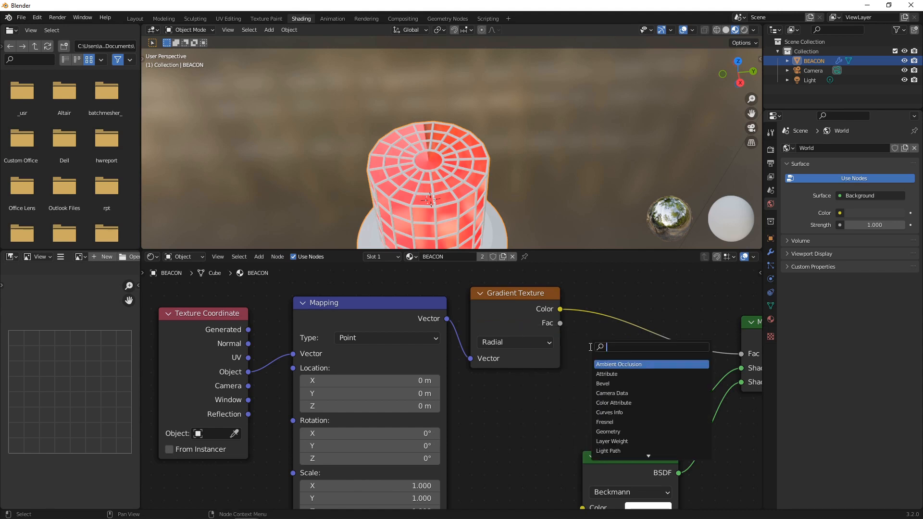
{"action": "type", "text": "COLOR"}
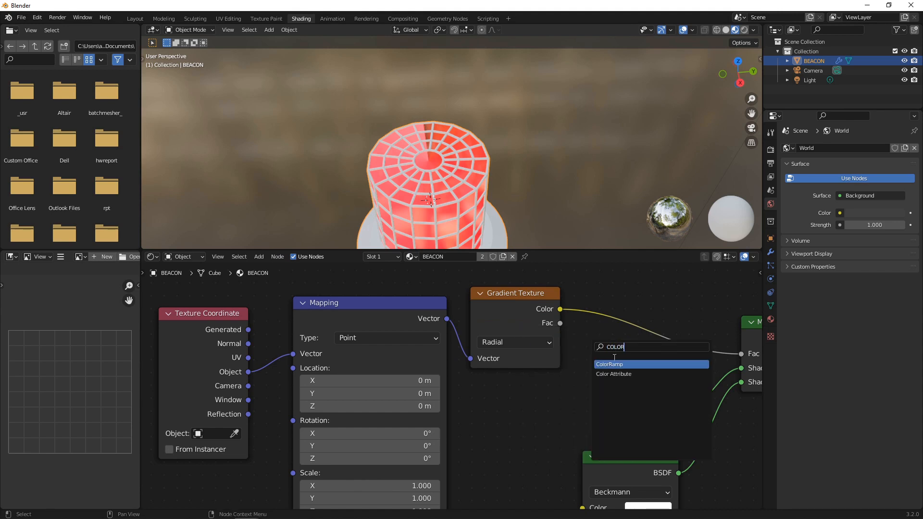
{"action": "left_click", "coordinate": [616, 362]}
{"action": "left_click", "coordinate": [638, 291]}
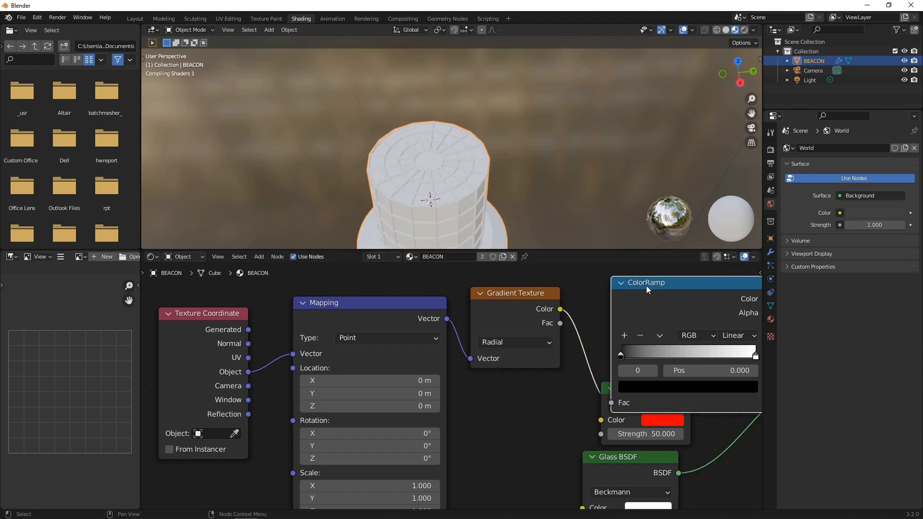
Rearrange the Glass BSDF, Emission and ColorRamp nodes so that they no longer overlap.
{"action": "scroll", "coordinate": [649, 371], "scroll_direction": "down", "scroll_amount": 2}
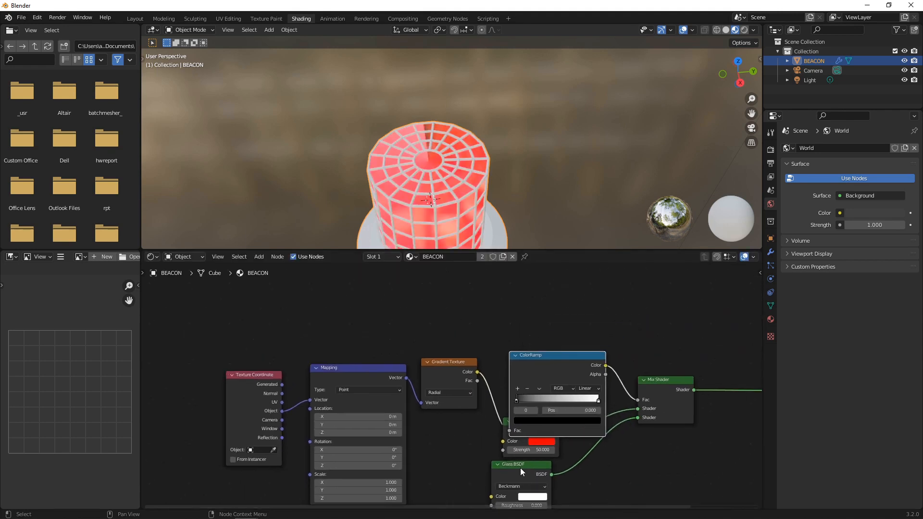
{"action": "left_click_drag", "start_coordinate": [520, 469], "coordinate": [546, 490]}
{"action": "left_click_drag", "start_coordinate": [506, 419], "coordinate": [506, 444]}
{"action": "left_click_drag", "start_coordinate": [530, 358], "coordinate": [532, 356]}
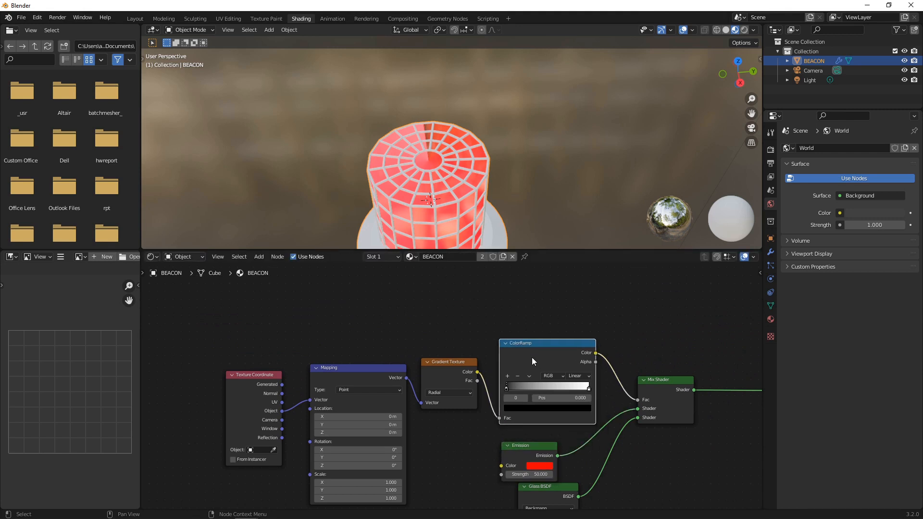
{"action": "scroll", "coordinate": [501, 301], "scroll_direction": "up", "scroll_amount": 2}
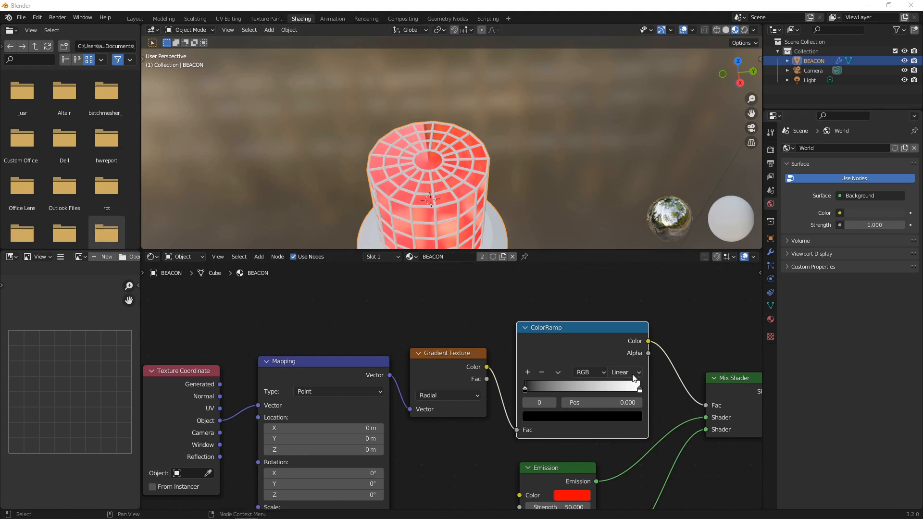
Add two stops to the ColorRamp between its end stops and set the position of stop 2 to 0.55.
{"action": "left_click", "coordinate": [528, 390]}
{"action": "left_click", "coordinate": [527, 374]}
{"action": "left_click", "coordinate": [527, 374]}
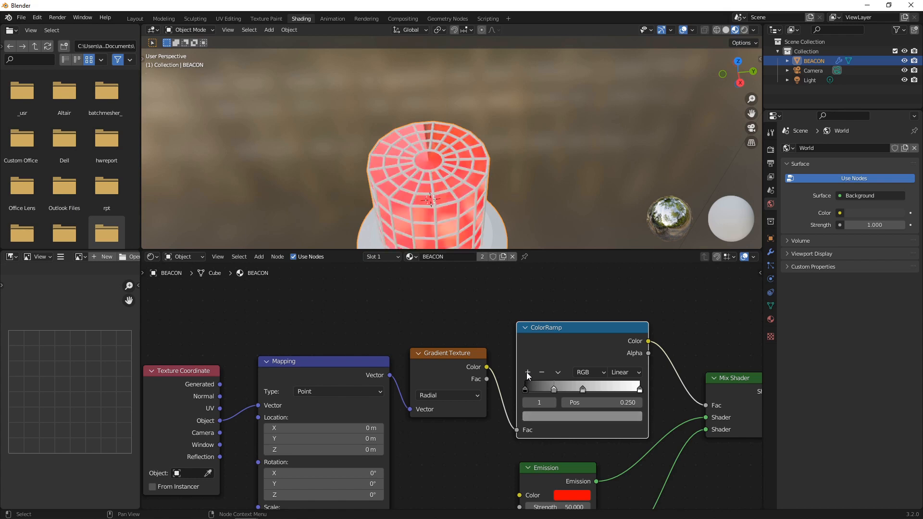
{"action": "left_click", "coordinate": [582, 390]}
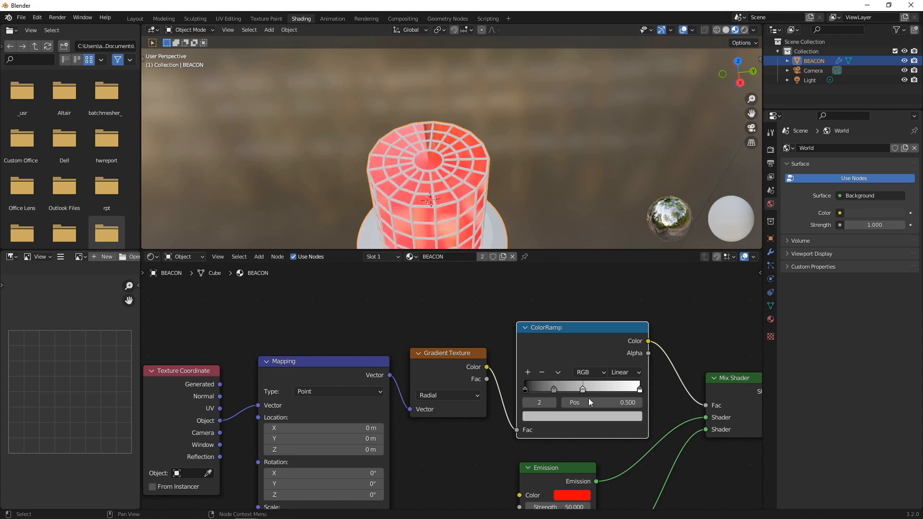
{"action": "left_click", "coordinate": [620, 403]}
{"action": "type", "text": "0"}
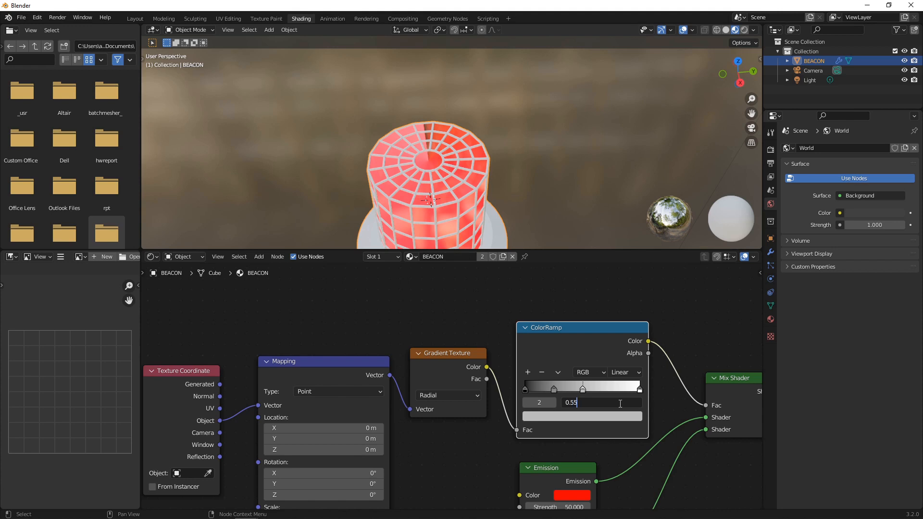
{"action": "type", "text": ".55"}
{"action": "key", "text": "Return"}
Set the position of ColorRamp stop 1 to 0.45.
{"action": "left_click", "coordinate": [554, 390]}
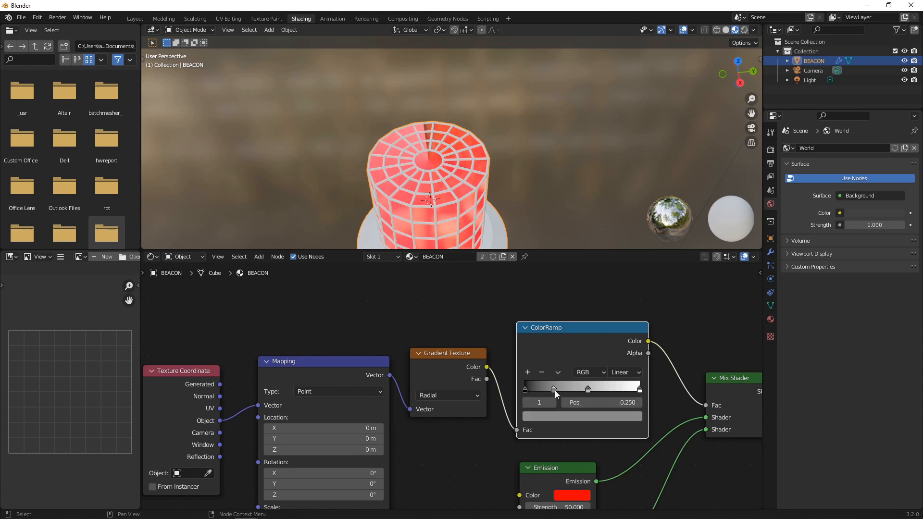
{"action": "left_click", "coordinate": [610, 402]}
{"action": "type", "text": "0.45"}
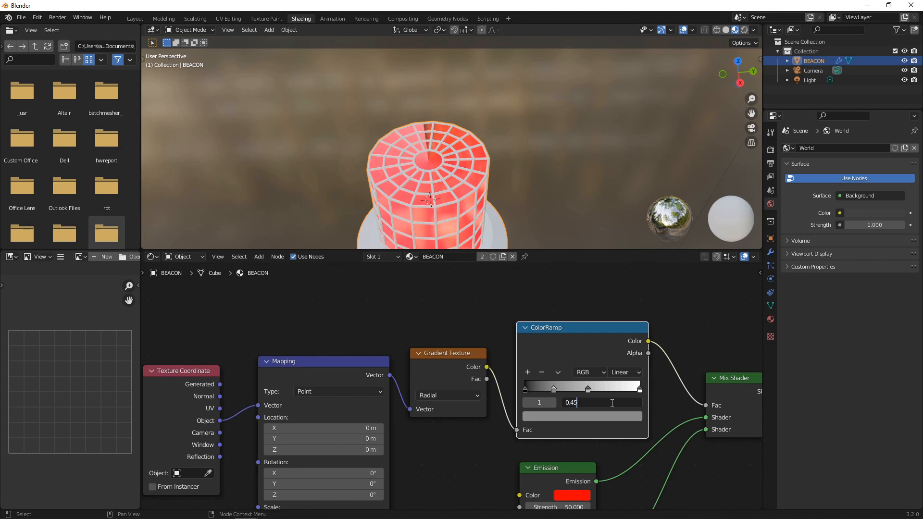
{"action": "key", "text": "Return"}
Set the positions of the ColorRamp's outer stops to 0.4 for the black one and 0.6 for the white one.
{"action": "left_click", "coordinate": [526, 389]}
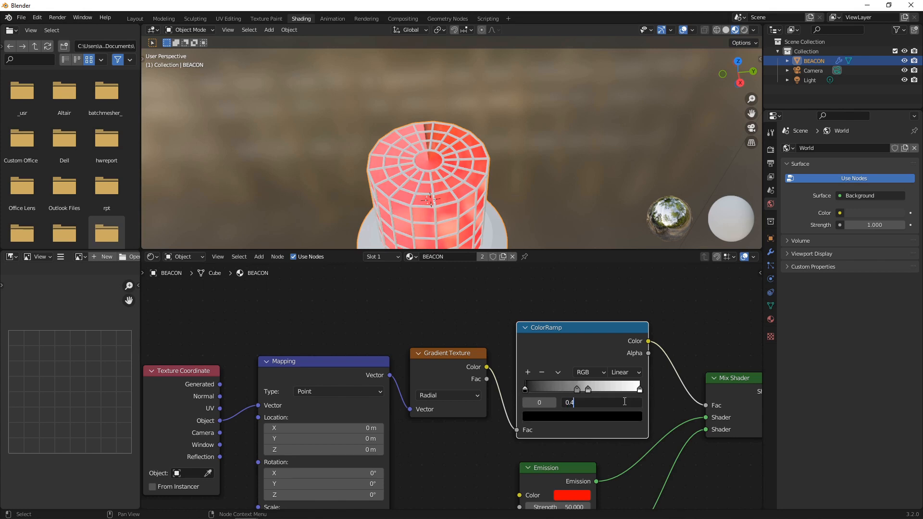
{"action": "left_click_drag", "start_coordinate": [625, 402], "coordinate": [654, 402]}
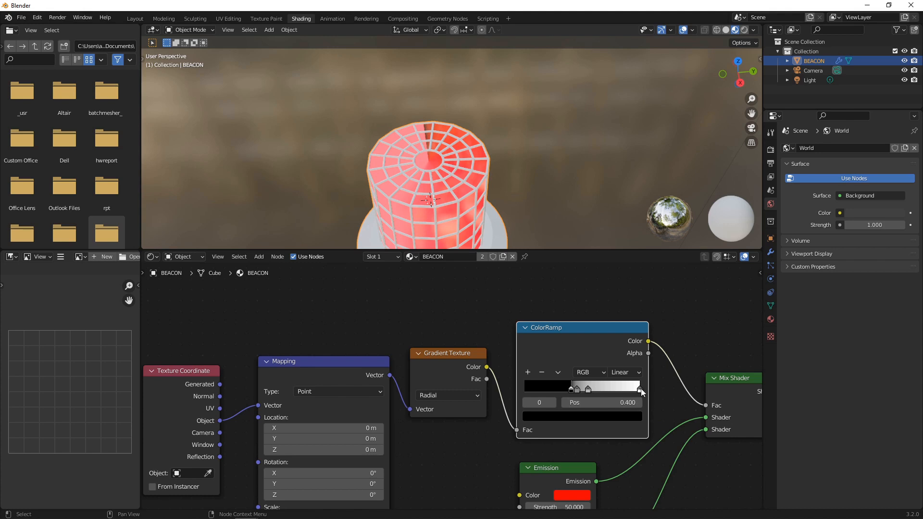
{"action": "left_click", "coordinate": [640, 389]}
{"action": "left_click", "coordinate": [622, 403]}
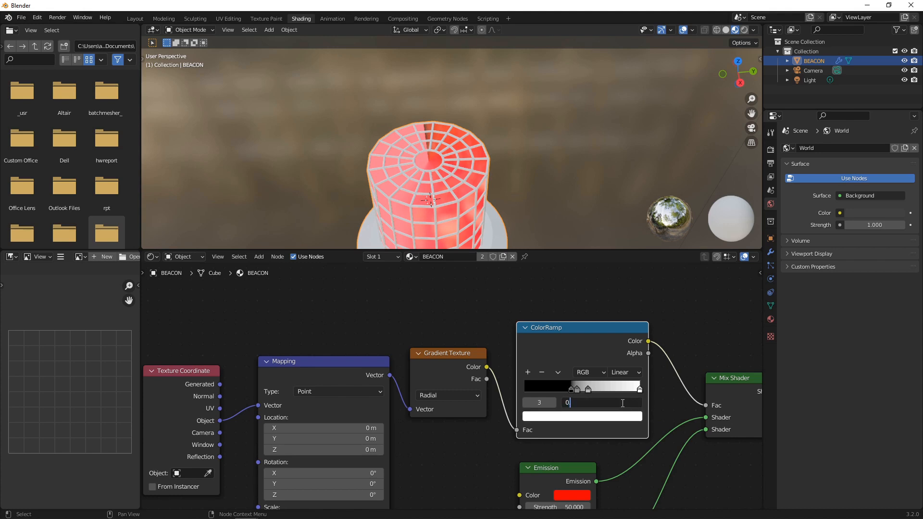
{"action": "type", "text": "0.6"}
{"action": "key", "text": "Return"}
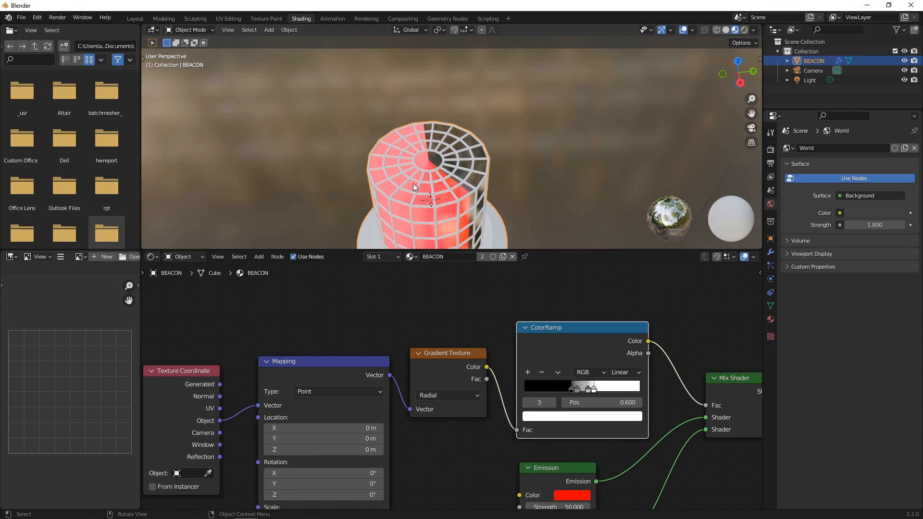
Change the color of the ColorRamp's first stop, at position 0.4, to white.
{"action": "middle_click_drag", "start_coordinate": [413, 188], "coordinate": [553, 241]}
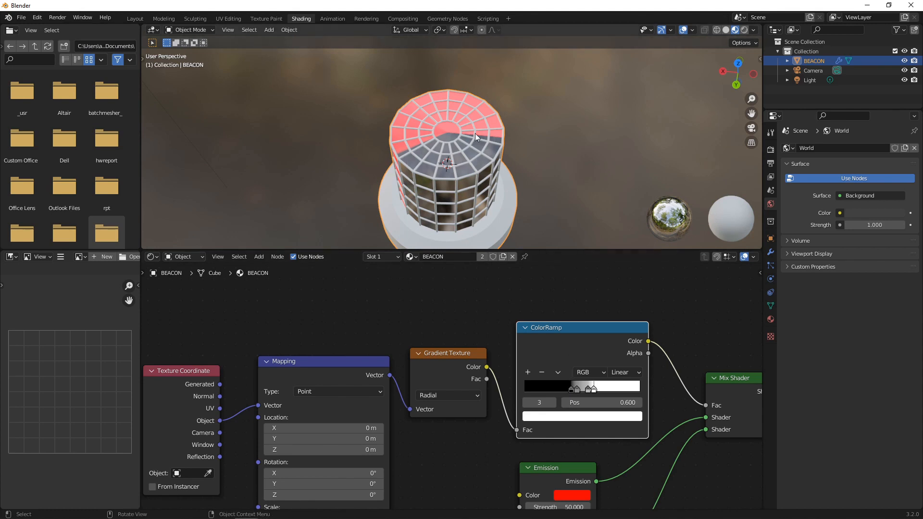
{"action": "left_click", "coordinate": [571, 391]}
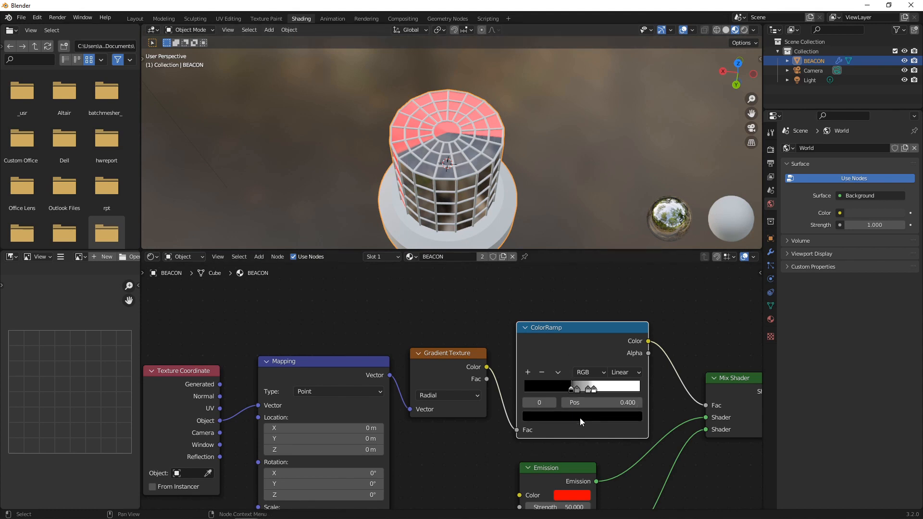
{"action": "left_click", "coordinate": [580, 417]}
{"action": "left_click_drag", "start_coordinate": [617, 337], "coordinate": [617, 262]}
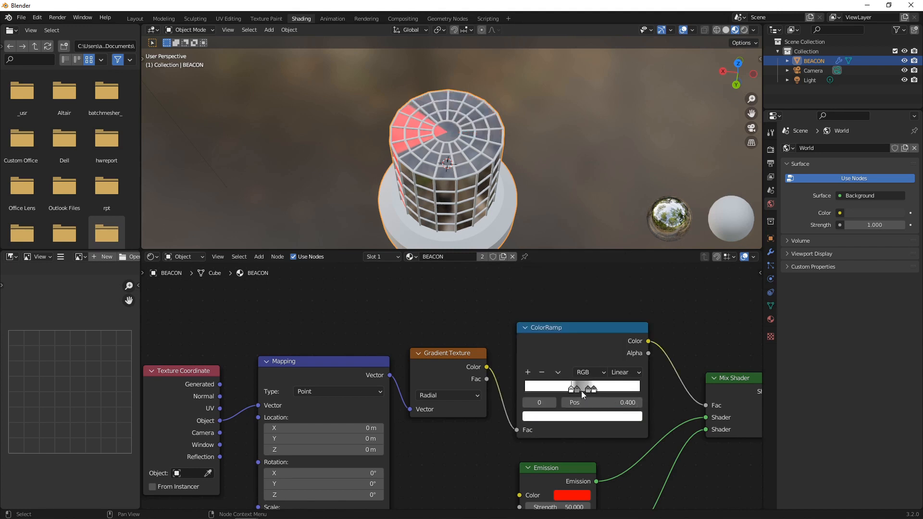
Set ColorRamp stop 1 to exactly position 0.45 and change its color to black.
{"action": "left_click", "coordinate": [577, 389]}
{"action": "double_click", "coordinate": [596, 402]}
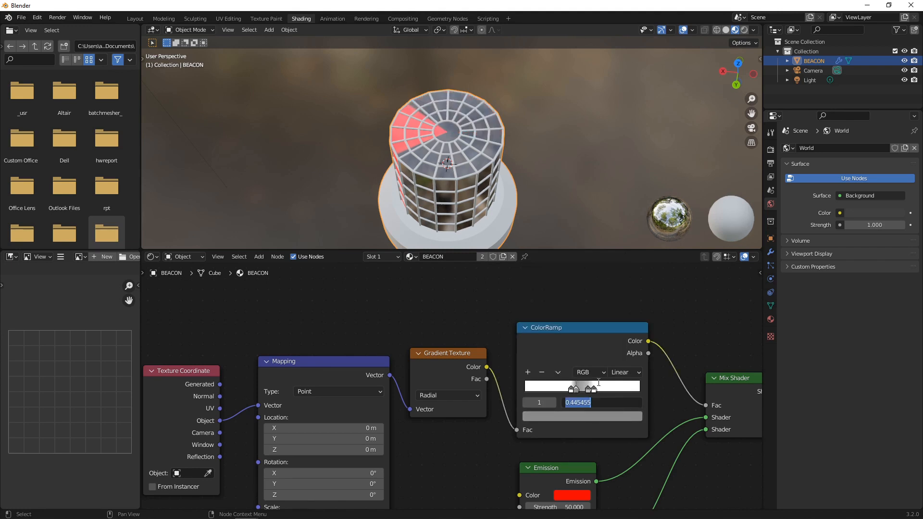
{"action": "type", "text": "0.45"}
{"action": "key", "text": "Return"}
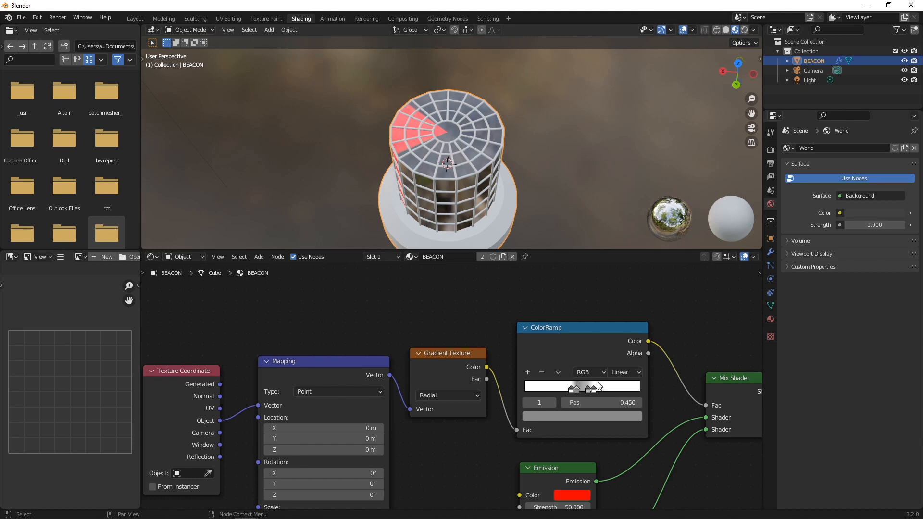
{"action": "left_click", "coordinate": [596, 418]}
{"action": "left_click_drag", "start_coordinate": [619, 321], "coordinate": [619, 344]}
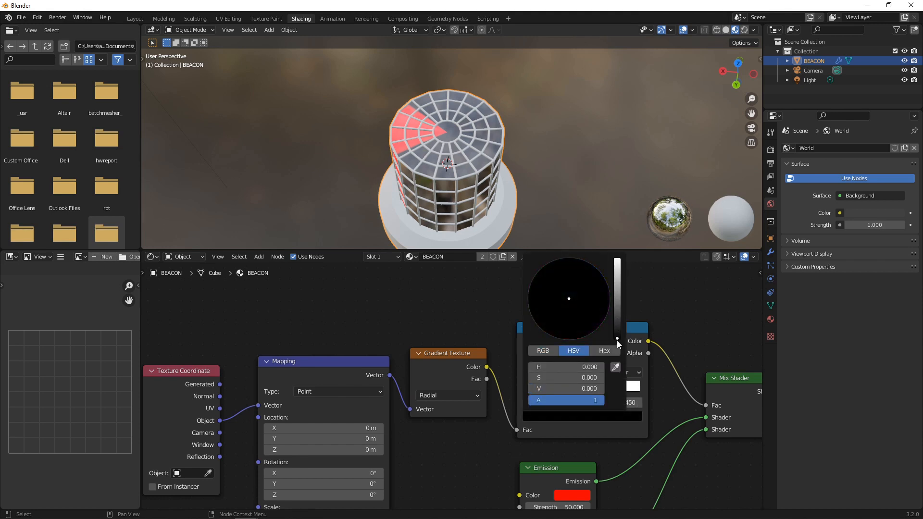
Change the color of the ColorRamp stop at 0.55 to black and check the last stop's color and the resulting beam.
{"action": "left_click", "coordinate": [588, 389]}
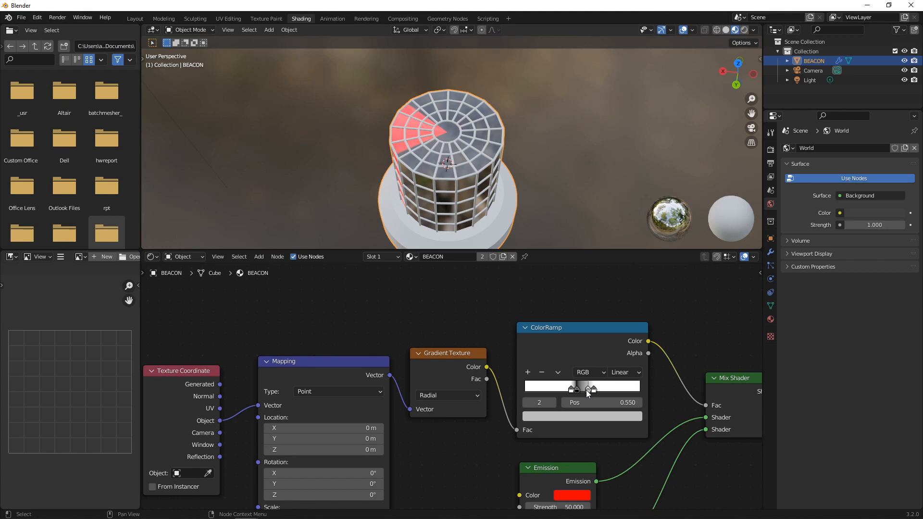
{"action": "left_click", "coordinate": [607, 417]}
{"action": "left_click_drag", "start_coordinate": [619, 319], "coordinate": [619, 341]}
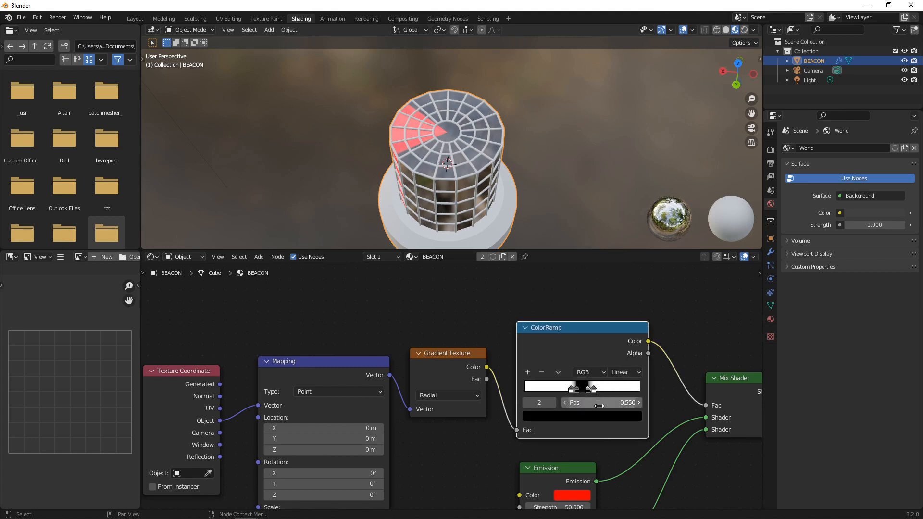
{"action": "left_click", "coordinate": [594, 390]}
{"action": "left_click", "coordinate": [604, 417]}
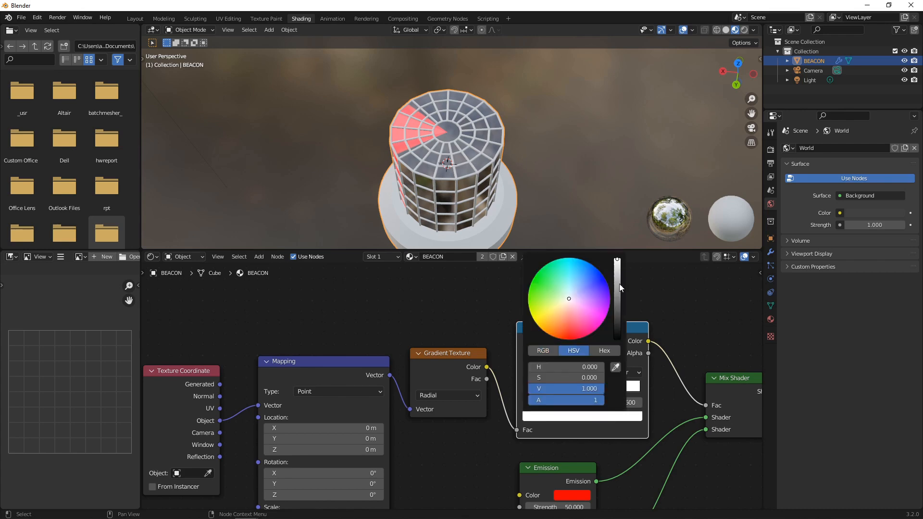
{"action": "middle_click_drag", "start_coordinate": [365, 120], "coordinate": [452, 105]}
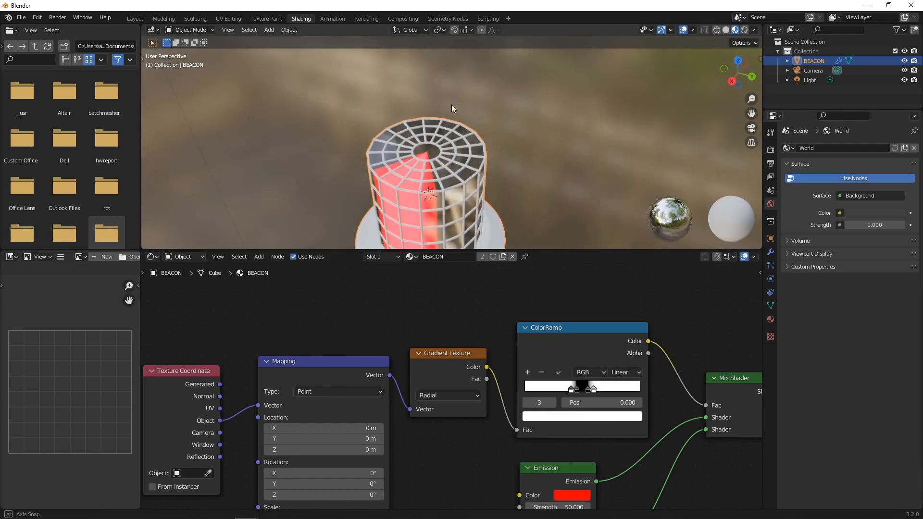
{"action": "scroll", "coordinate": [683, 191], "scroll_direction": "up", "scroll_amount": 4}
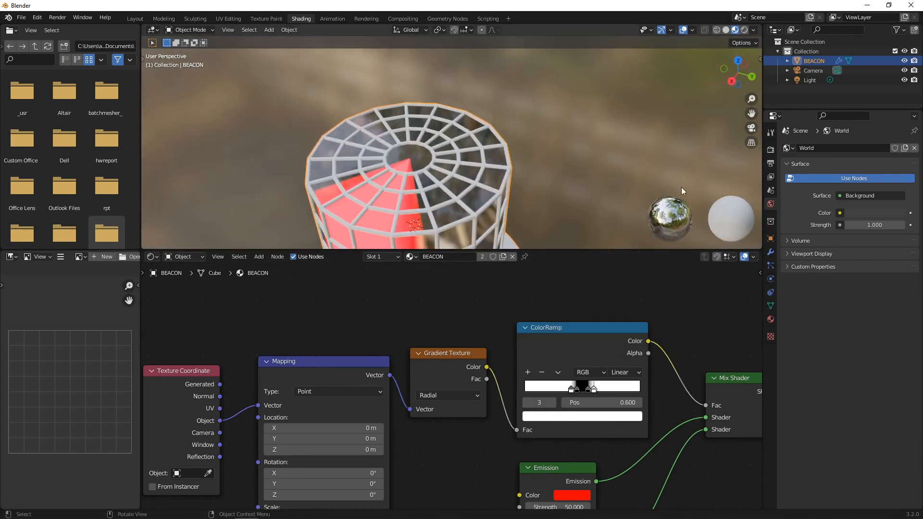
Enable Bloom in the Eevee render settings and check the glow around the beacon.
{"action": "left_click", "coordinate": [771, 150]}
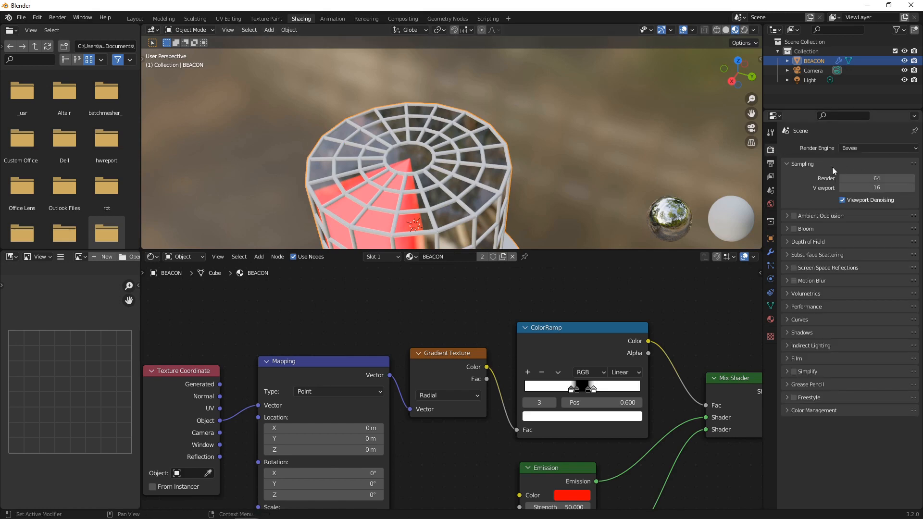
{"action": "left_click", "coordinate": [795, 229]}
{"action": "middle_click_drag", "start_coordinate": [478, 207], "coordinate": [442, 149]}
Set the render engine to Cycles with GPU Compute as the device and display the viewport in Rendered shading.
{"action": "left_click", "coordinate": [856, 148]}
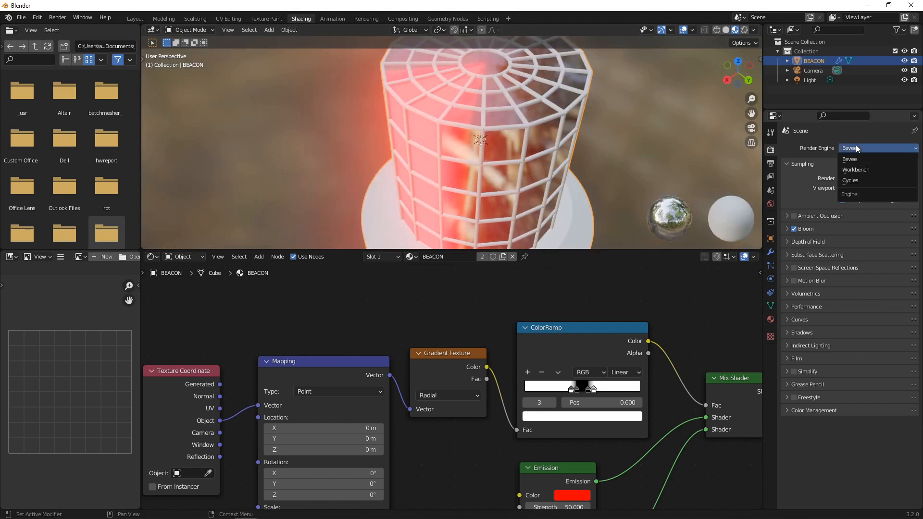
{"action": "left_click", "coordinate": [855, 180]}
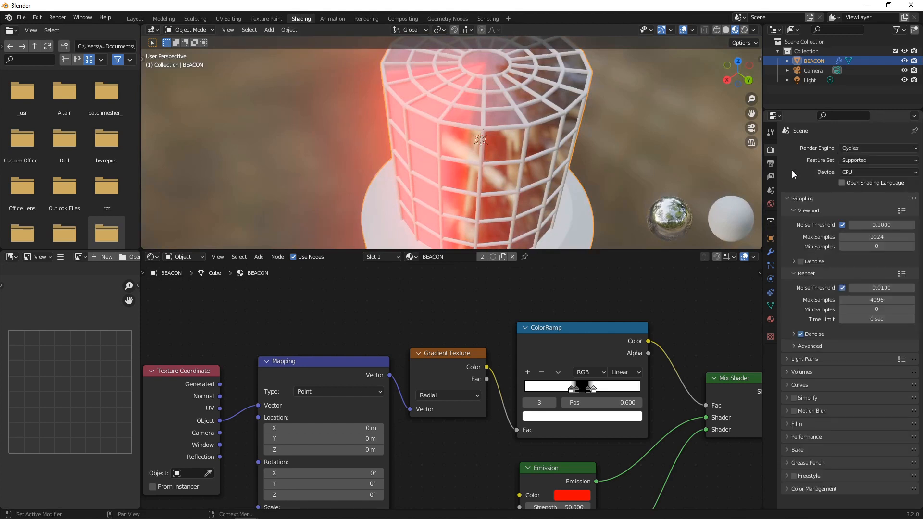
{"action": "left_click", "coordinate": [862, 173]}
{"action": "left_click", "coordinate": [858, 189]}
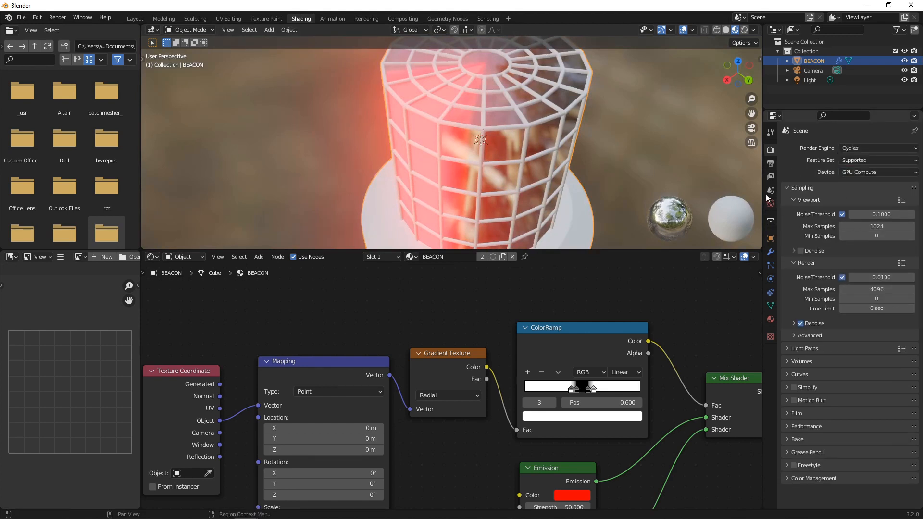
{"action": "left_click", "coordinate": [745, 30]}
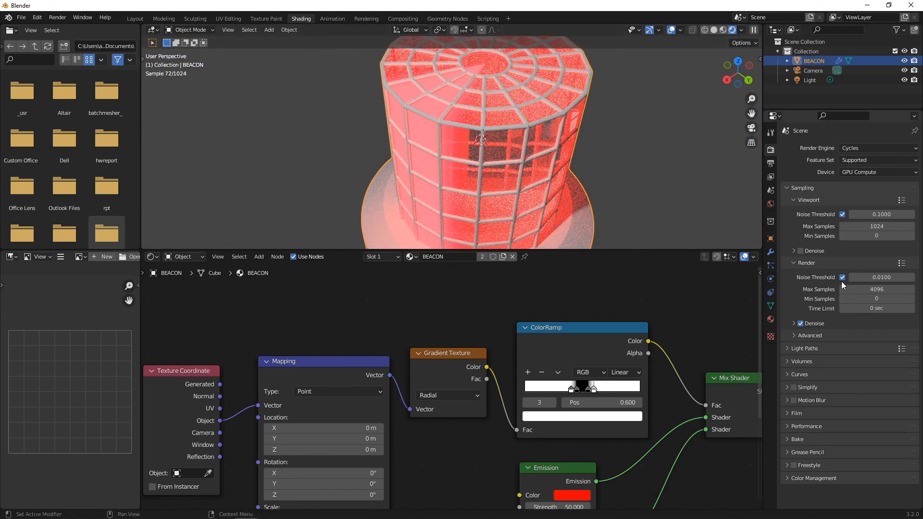
{"action": "middle_click_drag", "start_coordinate": [465, 171], "coordinate": [488, 170]}
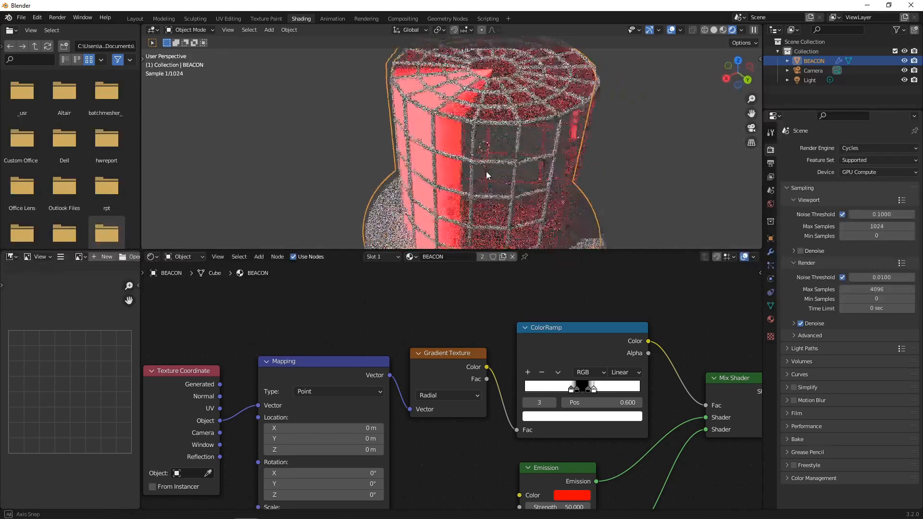
Enable viewport denoising and set the viewport Max Samples to 50.
{"action": "left_click", "coordinate": [867, 226]}
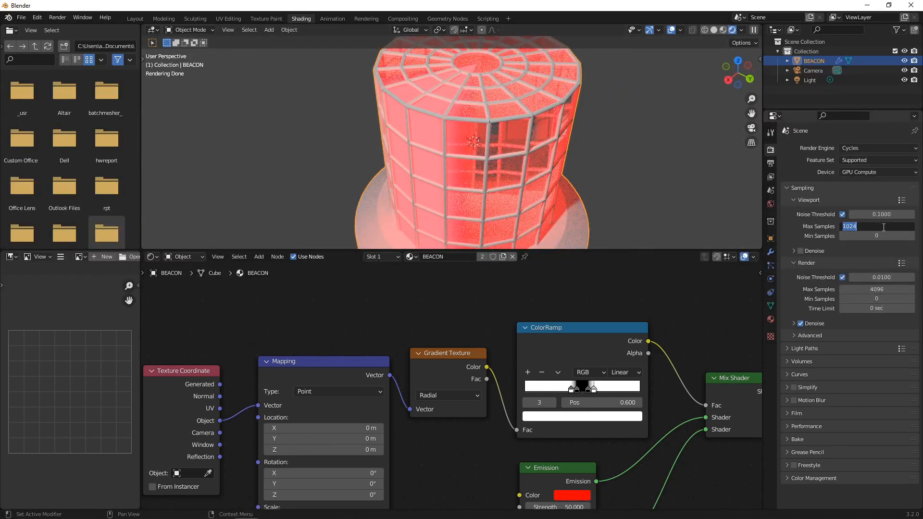
{"action": "left_click", "coordinate": [801, 251]}
{"action": "left_click", "coordinate": [890, 227]}
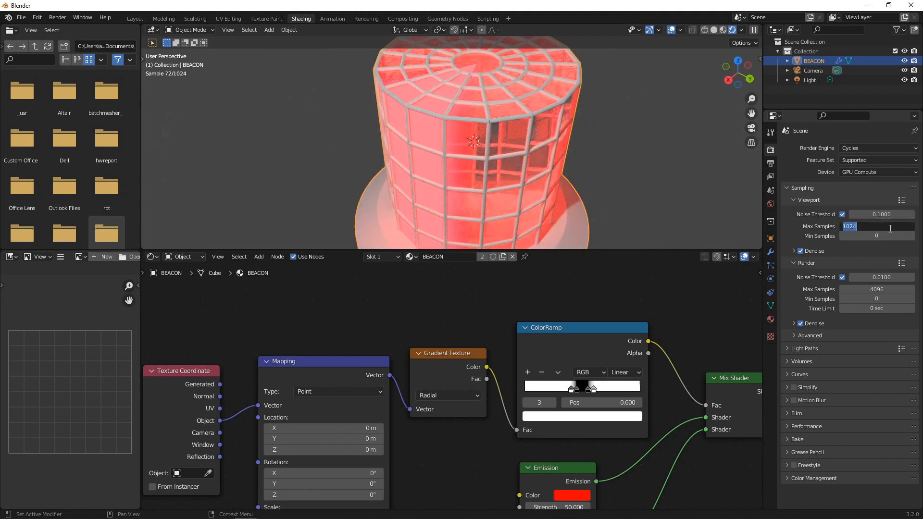
{"action": "type", "text": "10"}
{"action": "key", "text": "BackSpace"}
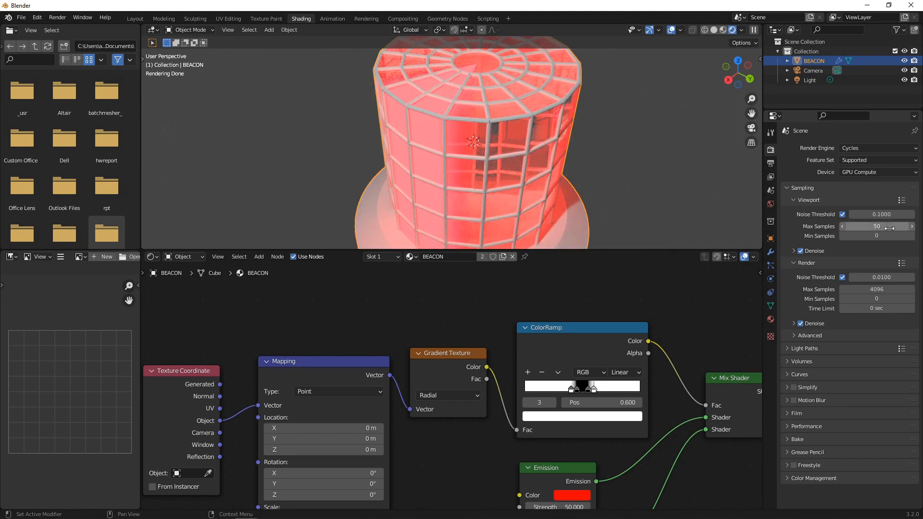
{"action": "key", "text": "Return"}
Set the final render's Max Samples to 100.
{"action": "left_click", "coordinate": [880, 290]}
{"action": "type", "text": "1"}
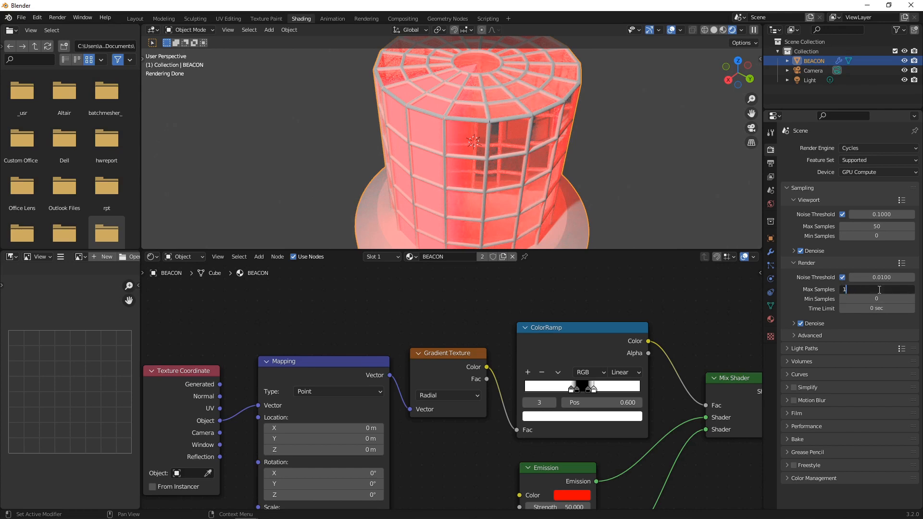
{"action": "type", "text": "00"}
{"action": "key", "text": "Return"}
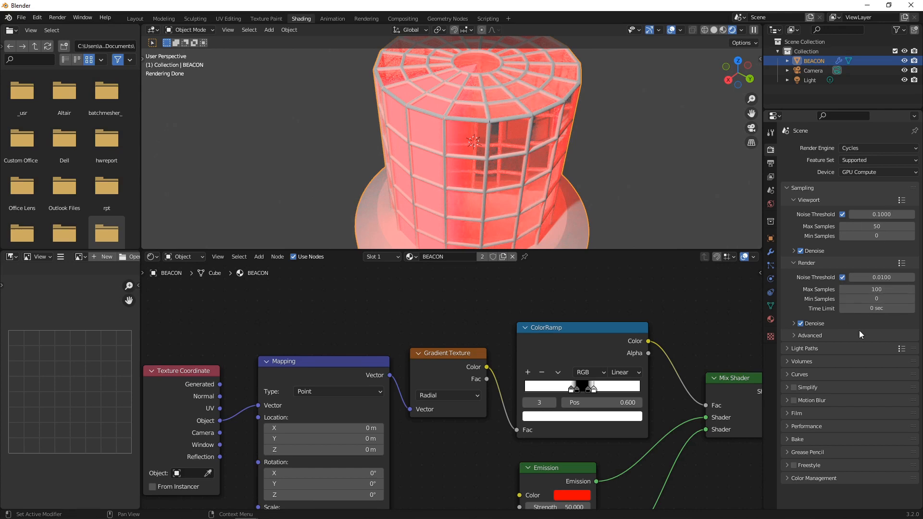
Examine the rendered beacon from several angles and the settings of the Emission and Glass BSDF nodes.
{"action": "mouse_move", "coordinate": [504, 151]}
{"action": "middle_mouse_down"}
{"action": "mouse_move", "coordinate": [535, 146]}
{"action": "mouse_move", "coordinate": [466, 131]}
{"action": "mouse_move", "coordinate": [512, 143]}
{"action": "mouse_move", "coordinate": [498, 135]}
{"action": "middle_mouse_up"}
{"action": "scroll", "coordinate": [498, 135], "scroll_direction": "down", "scroll_amount": 4}
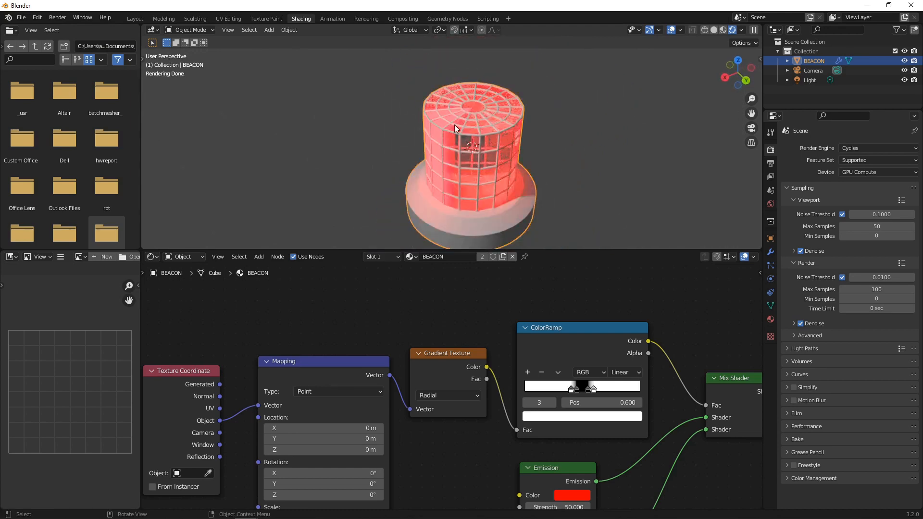
{"action": "middle_click_drag", "start_coordinate": [557, 468], "coordinate": [518, 396]}
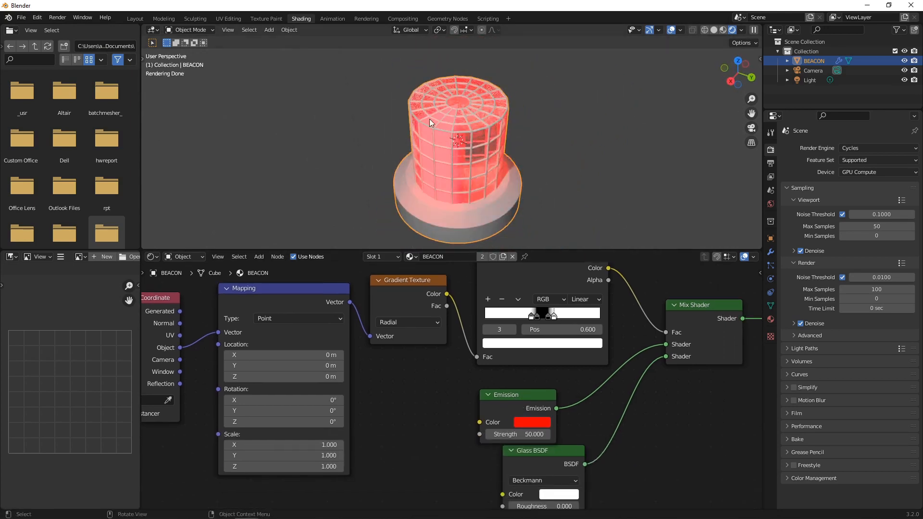
{"action": "middle_click_drag", "start_coordinate": [432, 106], "coordinate": [505, 177]}
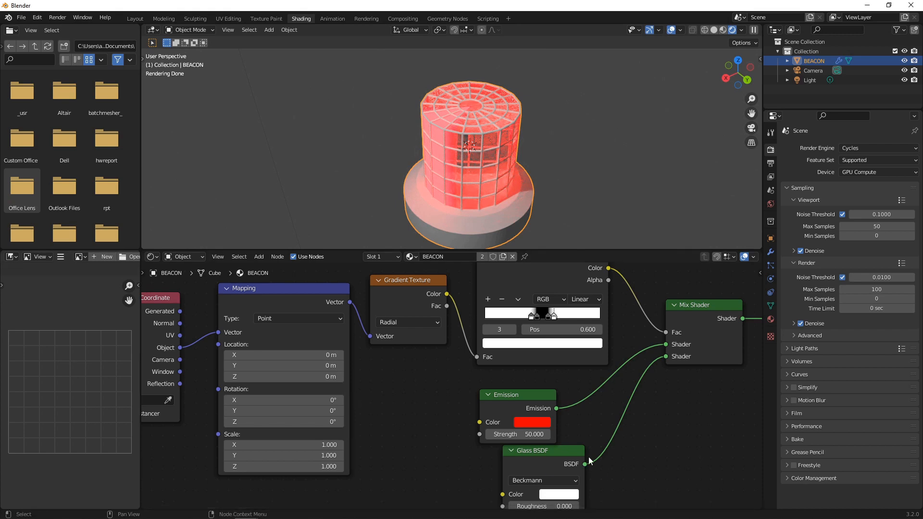
{"action": "scroll", "coordinate": [590, 460], "scroll_direction": "up", "scroll_amount": 2}
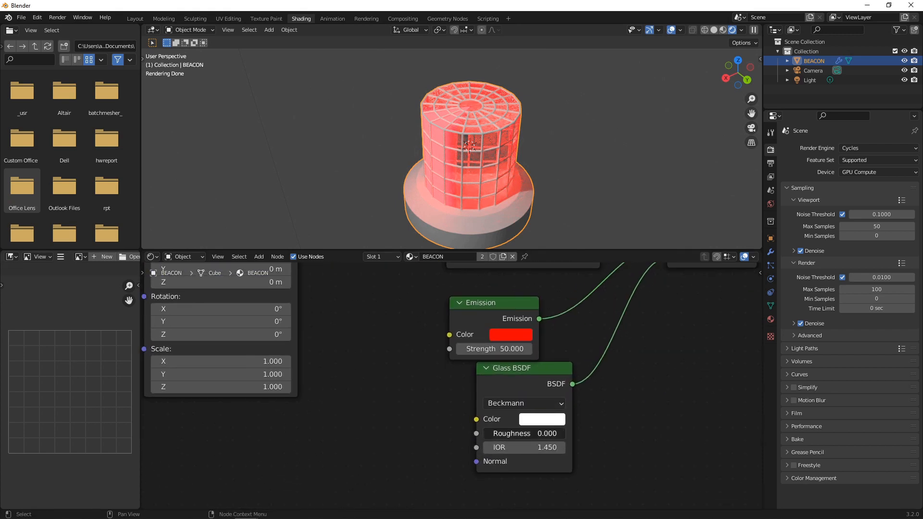
Set the Glass BSDF to roughness 0.231, a near-black color and an IOR of 1.350.
{"action": "mouse_move", "coordinate": [524, 433]}
{"action": "left_mouse_down"}
{"action": "mouse_move", "coordinate": [535, 433]}
{"action": "mouse_move", "coordinate": [511, 432]}
{"action": "left_mouse_up"}
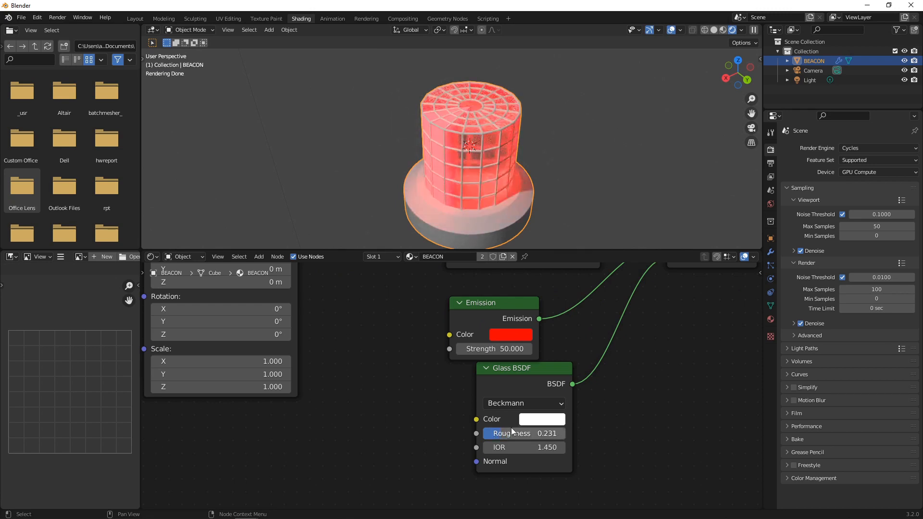
{"action": "left_click", "coordinate": [534, 421]}
{"action": "left_click_drag", "start_coordinate": [630, 238], "coordinate": [629, 315]}
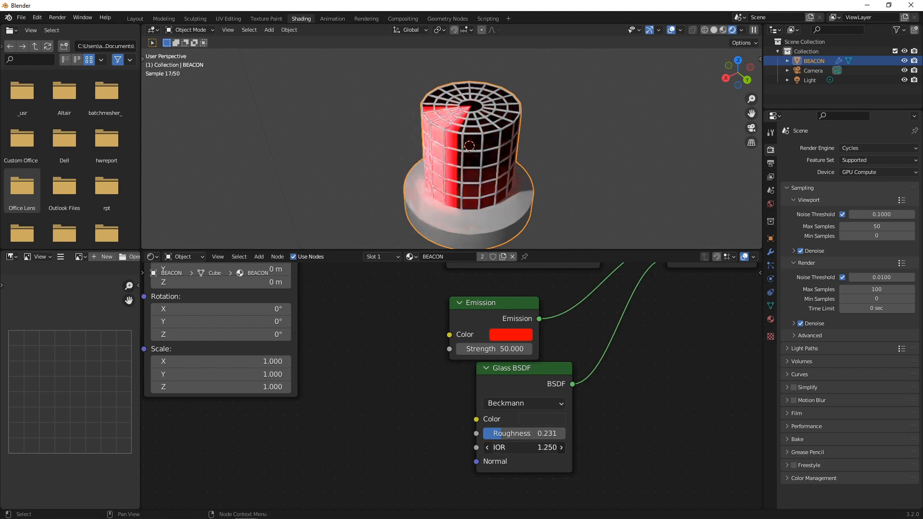
{"action": "left_click", "coordinate": [487, 448]}
{"action": "middle_click_drag", "start_coordinate": [452, 155], "coordinate": [425, 106]}
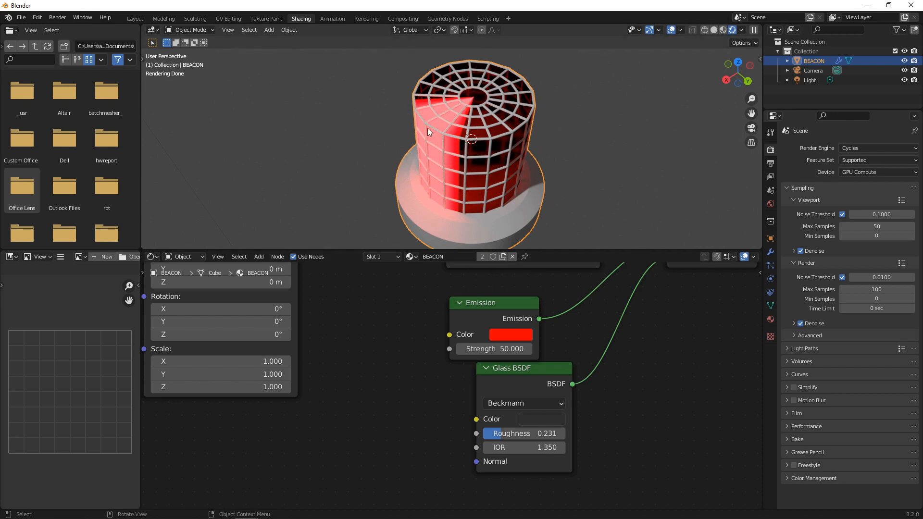
{"action": "middle_click_drag", "start_coordinate": [428, 127], "coordinate": [452, 147]}
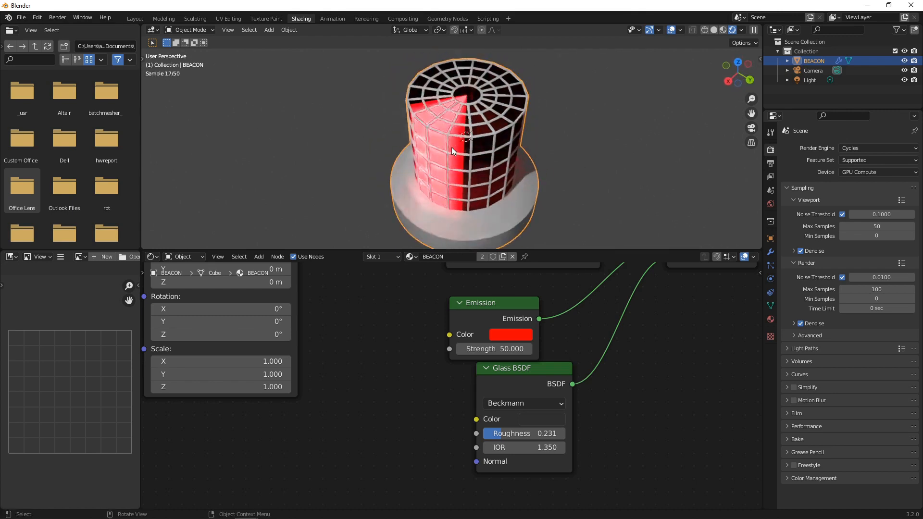
Move the ColorRamp's last white stop to position 0.714 to soften that edge of the beam.
{"action": "scroll", "coordinate": [577, 321], "scroll_direction": "down", "scroll_amount": 2}
{"action": "middle_click_drag", "start_coordinate": [596, 341], "coordinate": [577, 474]}
{"action": "scroll", "coordinate": [483, 382], "scroll_direction": "up", "scroll_amount": 3}
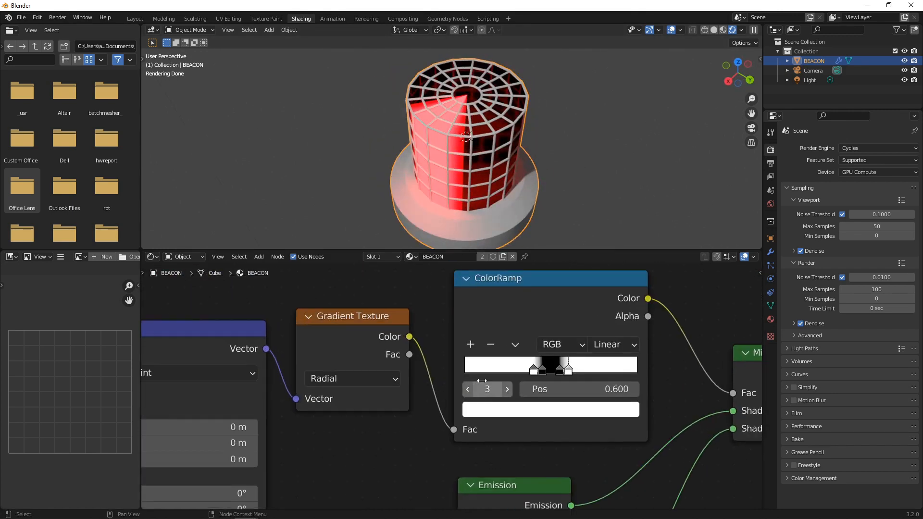
{"action": "scroll", "coordinate": [586, 359], "scroll_direction": "up", "scroll_amount": 1}
{"action": "middle_click_drag", "start_coordinate": [585, 359], "coordinate": [466, 381]}
{"action": "left_click_drag", "start_coordinate": [458, 390], "coordinate": [479, 393]}
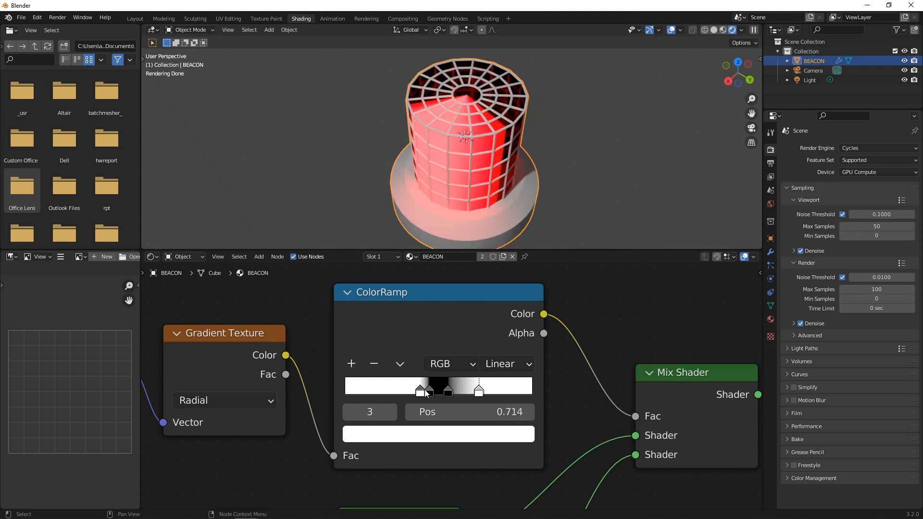
Move the ColorRamp's first white stop to 0.423 and the first black stop to 0.432.
{"action": "left_click_drag", "start_coordinate": [421, 393], "coordinate": [426, 395]}
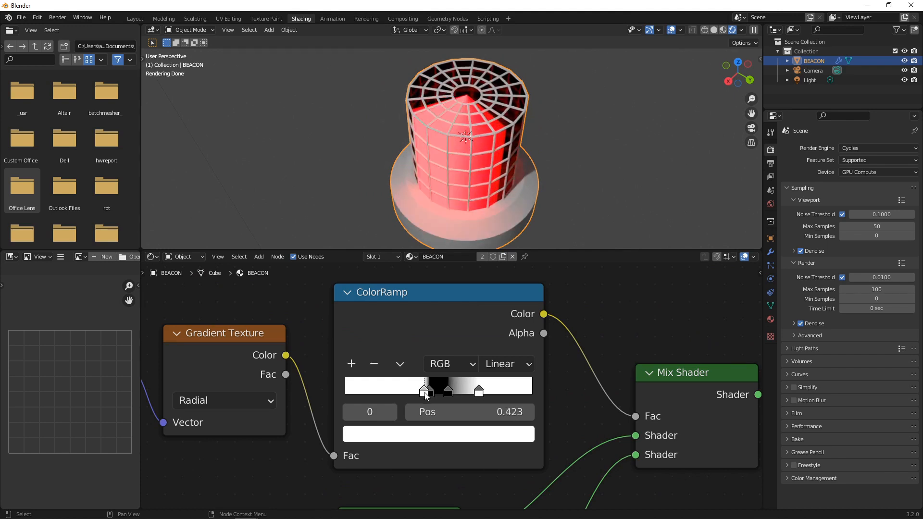
{"action": "scroll", "coordinate": [423, 365], "scroll_direction": "down", "scroll_amount": 1}
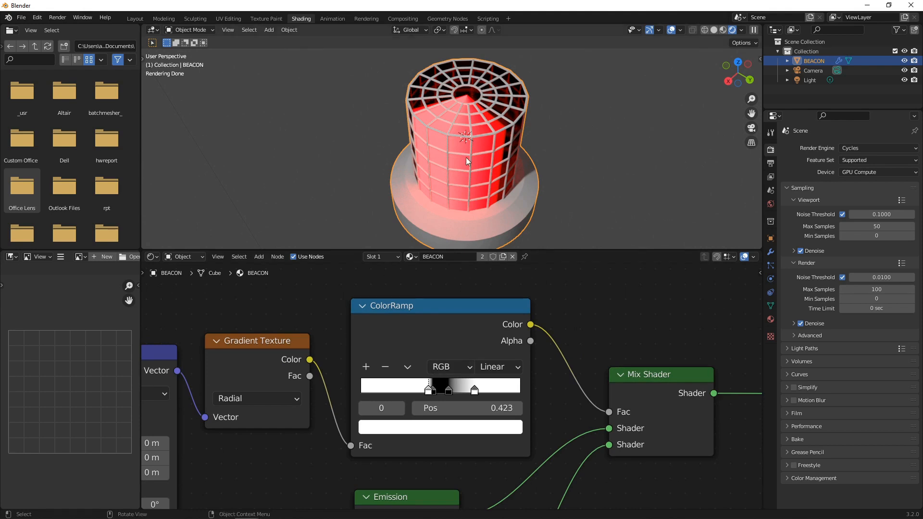
{"action": "middle_click_drag", "start_coordinate": [466, 157], "coordinate": [411, 169]}
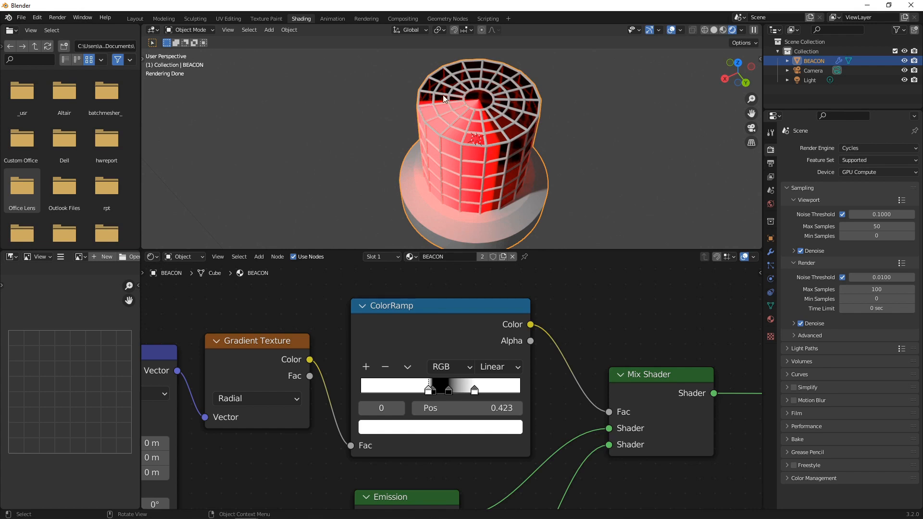
{"action": "left_click", "coordinate": [430, 391]}
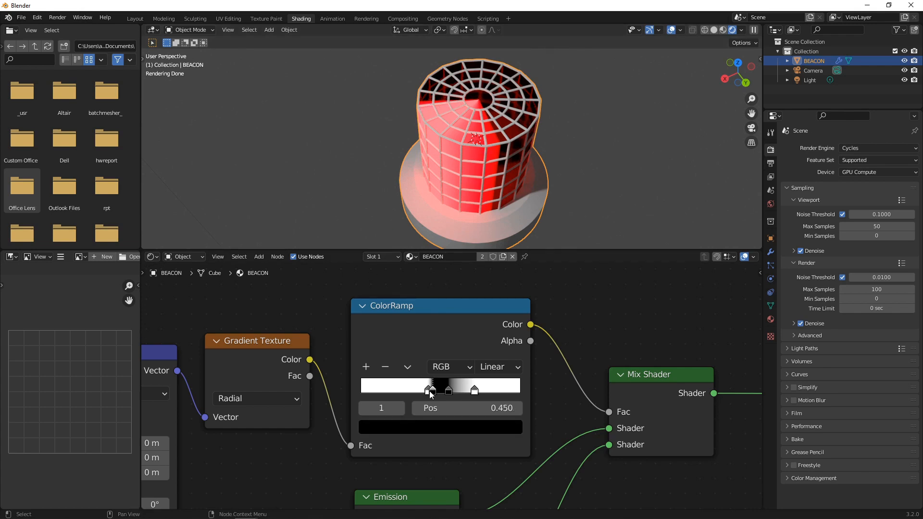
{"action": "left_click_drag", "start_coordinate": [429, 393], "coordinate": [428, 395]}
Duplicate every BEACON material node except Material Output and place the copies above the originals.
{"action": "scroll", "coordinate": [567, 337], "scroll_direction": "down", "scroll_amount": 5}
{"action": "middle_click_drag", "start_coordinate": [542, 437], "coordinate": [548, 356]}
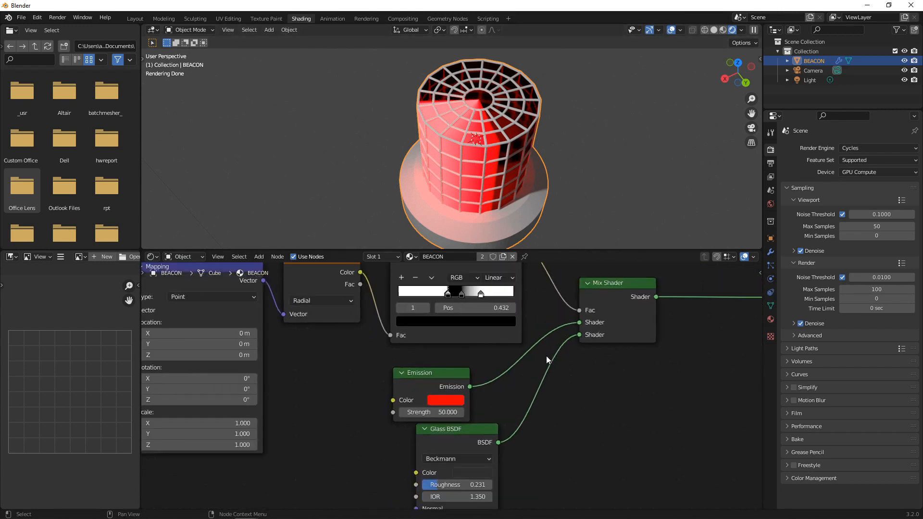
{"action": "scroll", "coordinate": [547, 356], "scroll_direction": "down", "scroll_amount": 3}
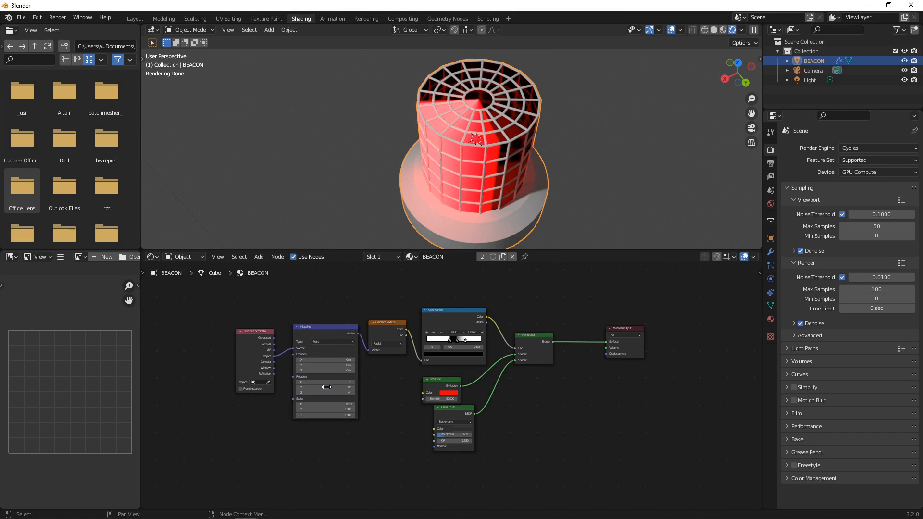
{"action": "left_click_drag", "start_coordinate": [209, 297], "coordinate": [562, 471]}
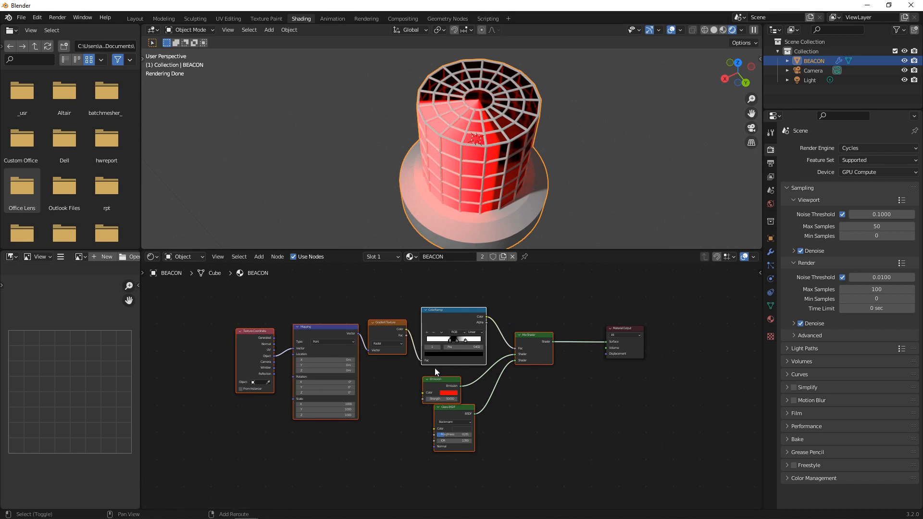
{"action": "key", "text": "shift+d"}
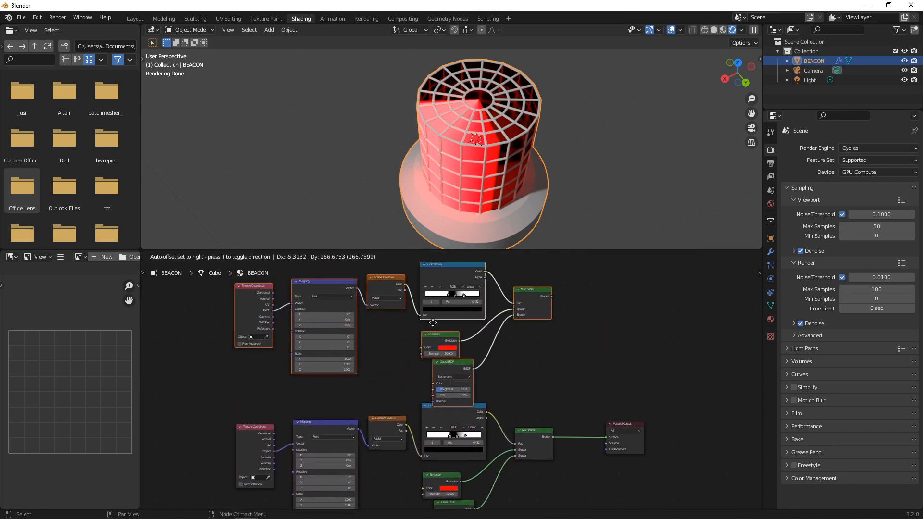
{"action": "left_click", "coordinate": [438, 308]}
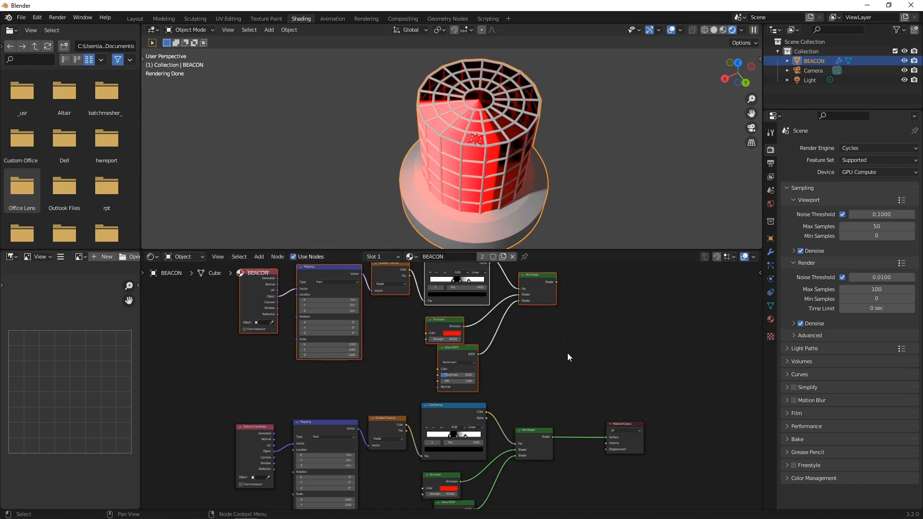
{"action": "left_click", "coordinate": [567, 355]}
Move Material Output aside and insert an Add Shader before it, feeding in the duplicated Mix Shader first and the original second.
{"action": "left_click_drag", "start_coordinate": [630, 423], "coordinate": [708, 372]}
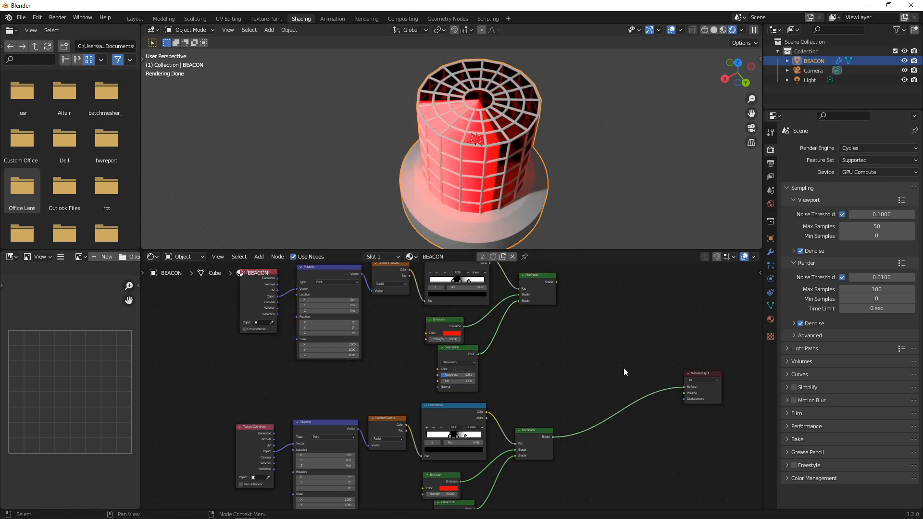
{"action": "key", "text": "shift+a"}
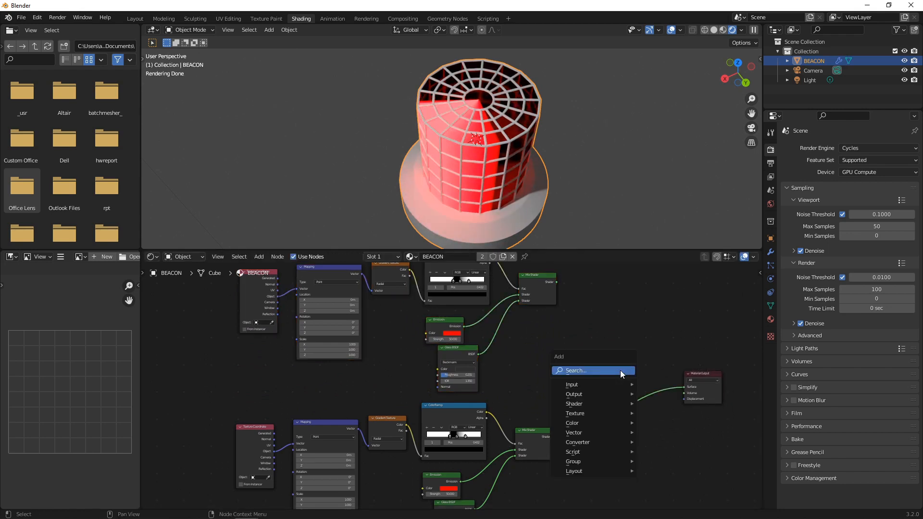
{"action": "left_click", "coordinate": [621, 370]}
{"action": "type", "text": "add"}
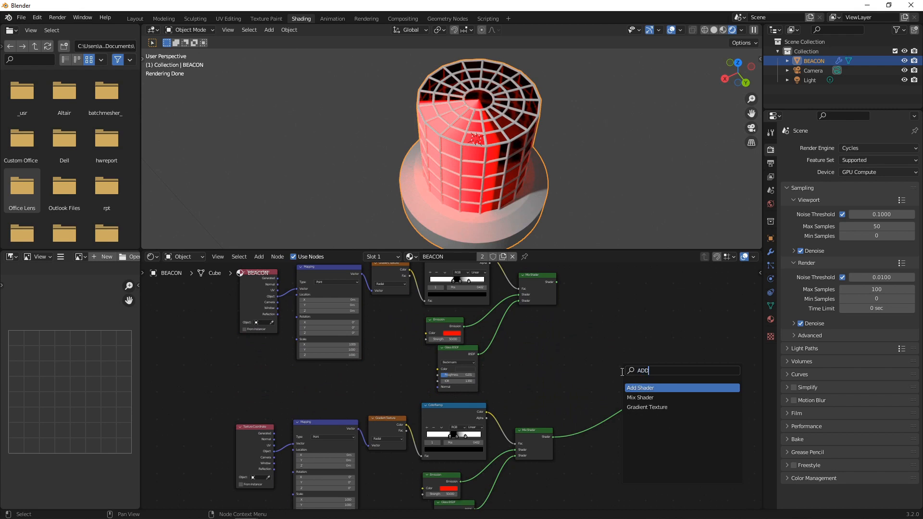
{"action": "left_click", "coordinate": [659, 389]}
{"action": "left_click", "coordinate": [657, 395]}
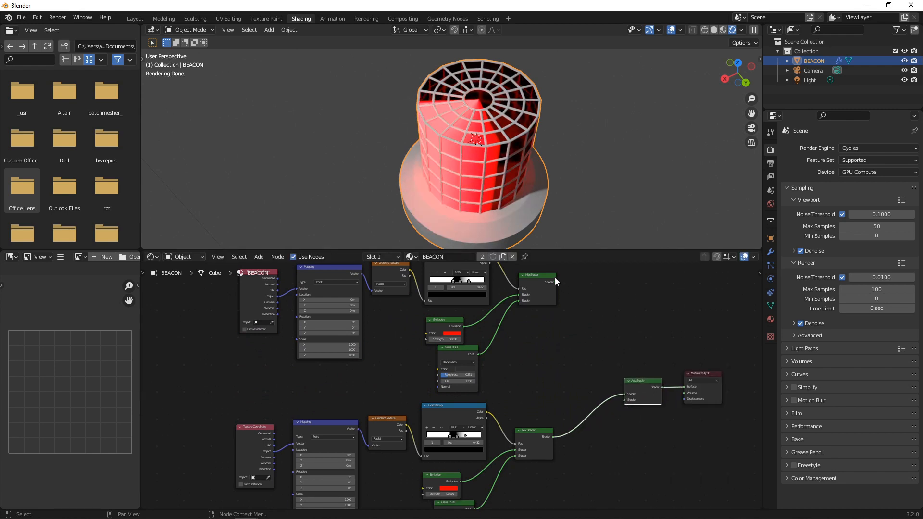
{"action": "left_click_drag", "start_coordinate": [625, 395], "coordinate": [626, 400]}
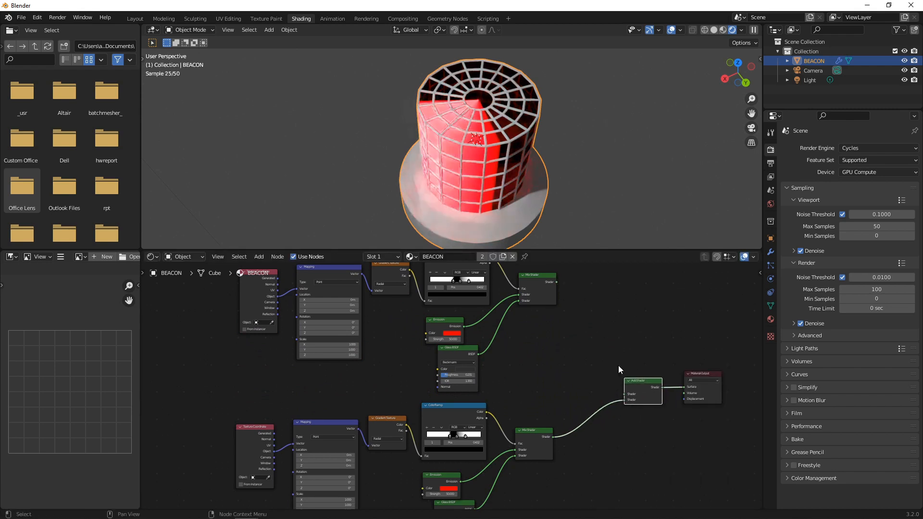
{"action": "left_click_drag", "start_coordinate": [556, 282], "coordinate": [624, 394]}
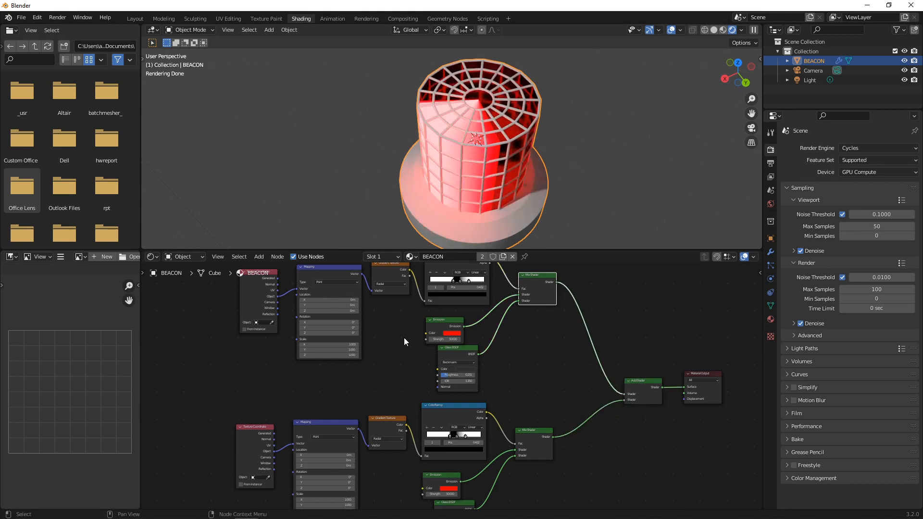
Set the duplicated Mapping node's Z rotation to 180° to aim the second beam the opposite way.
{"action": "scroll", "coordinate": [306, 342], "scroll_direction": "up", "scroll_amount": 2}
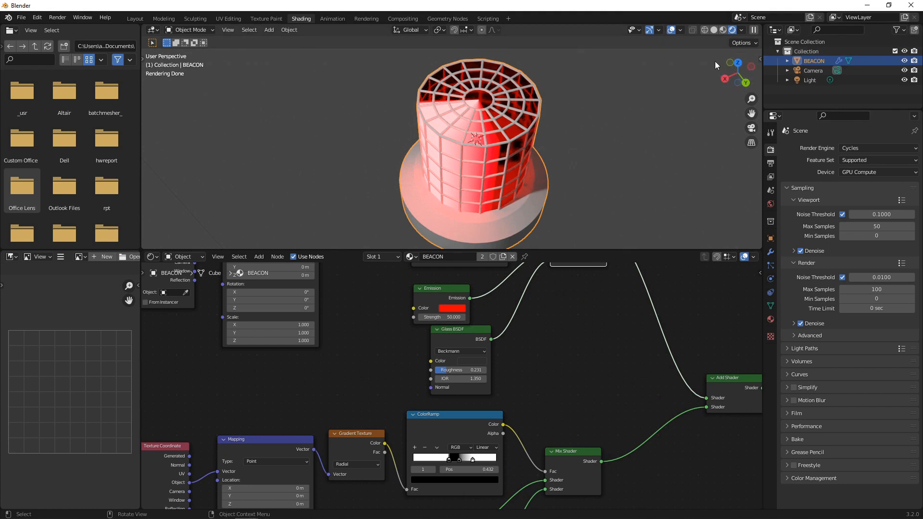
{"action": "middle_click_drag", "start_coordinate": [313, 317], "coordinate": [374, 365]}
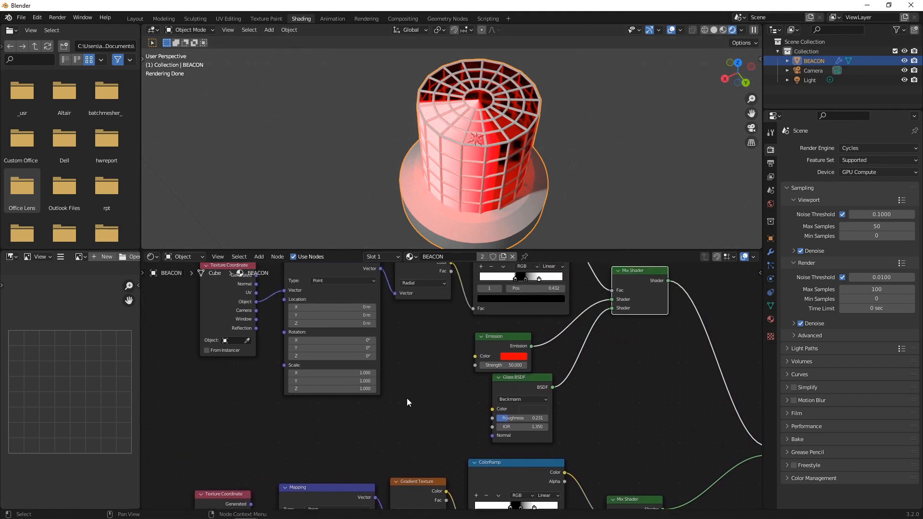
{"action": "left_click", "coordinate": [345, 356]}
{"action": "type", "text": "180"}
{"action": "key", "text": "Return"}
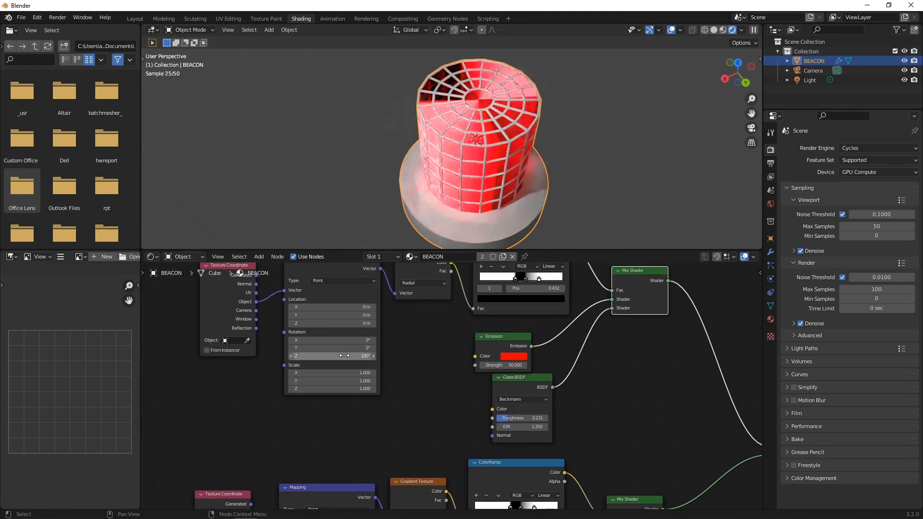
{"action": "middle_click_drag", "start_coordinate": [481, 128], "coordinate": [514, 169]}
{"action": "scroll", "coordinate": [608, 393], "scroll_direction": "down", "scroll_amount": 4}
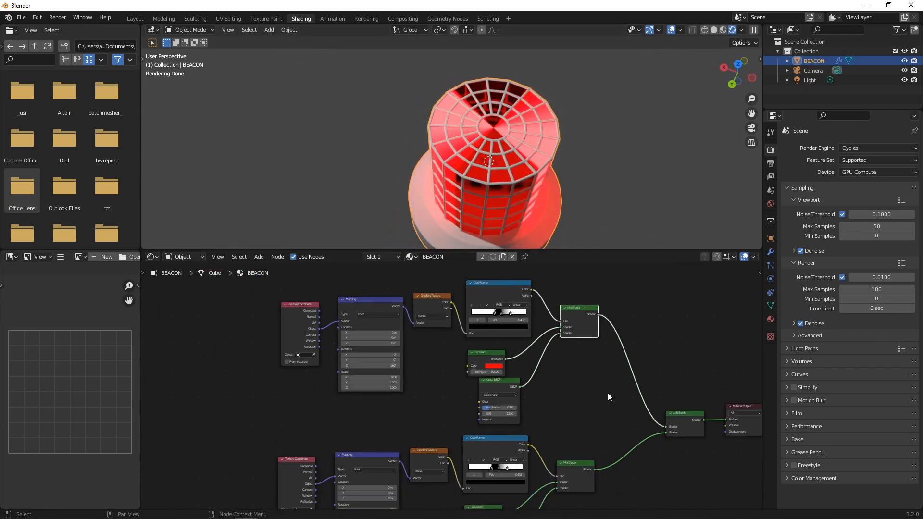
Render a still image of the two-beam beacon, review it and close the render window.
{"action": "middle_click_drag", "start_coordinate": [613, 446], "coordinate": [490, 347]}
{"action": "left_click", "coordinate": [486, 385]}
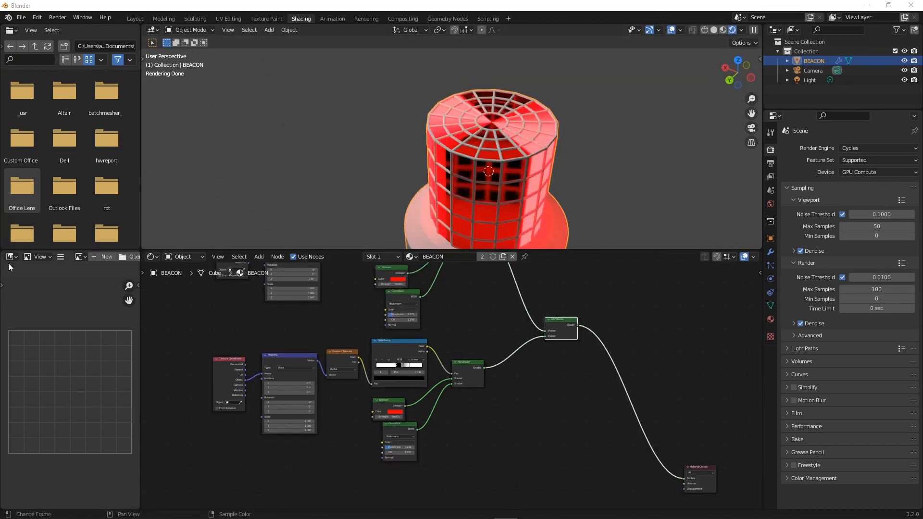
{"action": "left_click", "coordinate": [58, 17]}
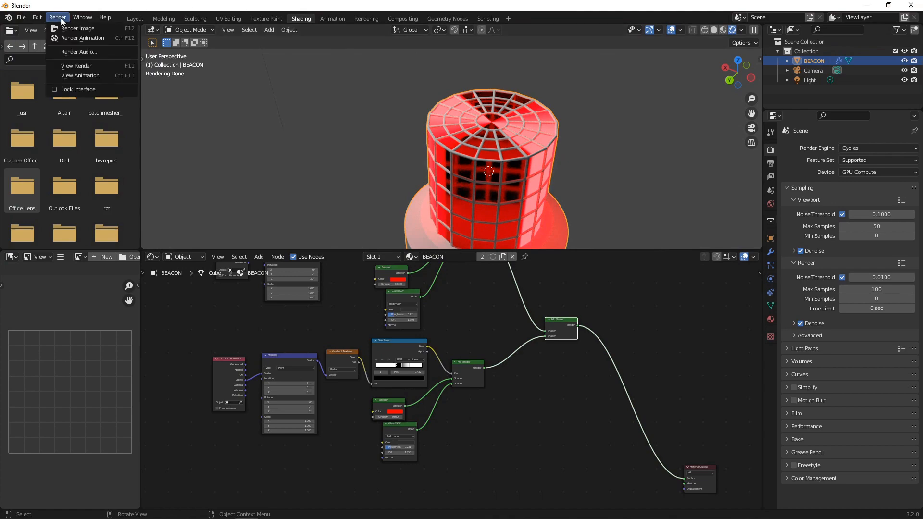
{"action": "left_click", "coordinate": [72, 29]}
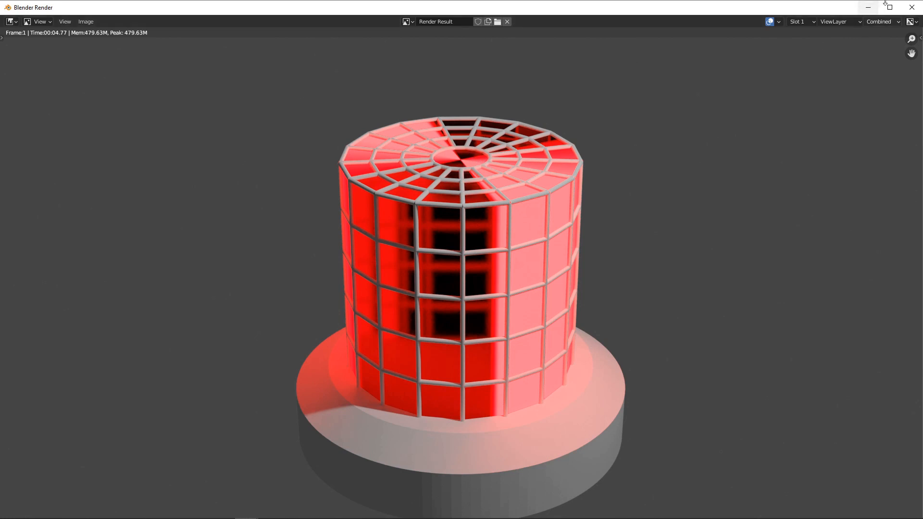
{"action": "left_click", "coordinate": [910, 7]}
Disconnect the Add Shader from Material Output and connect a new Emission node to the Surface input.
{"action": "middle_click_drag", "start_coordinate": [491, 466], "coordinate": [433, 345]}
{"action": "scroll", "coordinate": [451, 388], "scroll_direction": "up", "scroll_amount": 1}
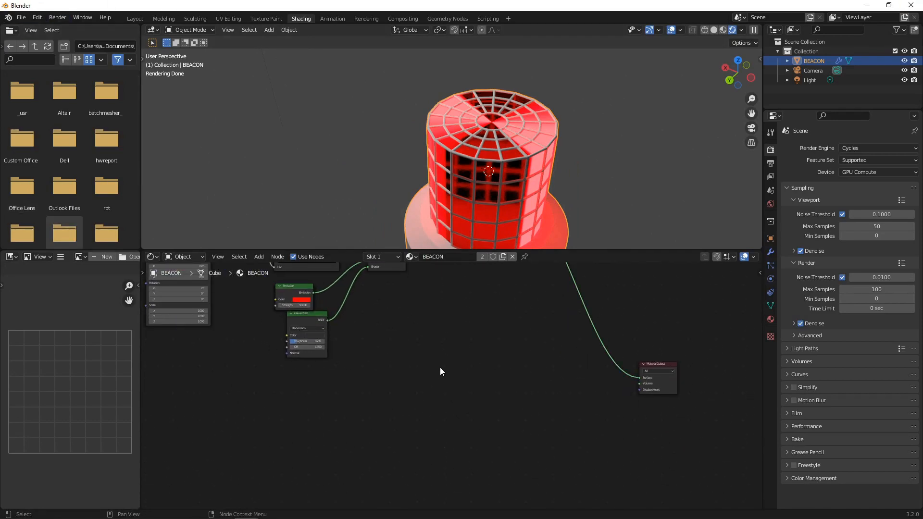
{"action": "key", "text": "shift+a"}
{"action": "left_click_drag", "start_coordinate": [639, 377], "coordinate": [608, 368]}
{"action": "key", "text": "shift+a"}
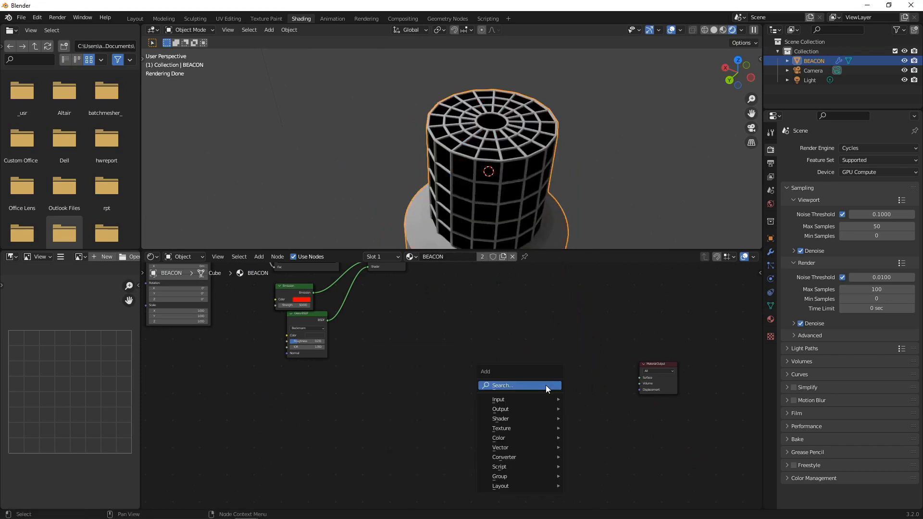
{"action": "left_click", "coordinate": [546, 385]}
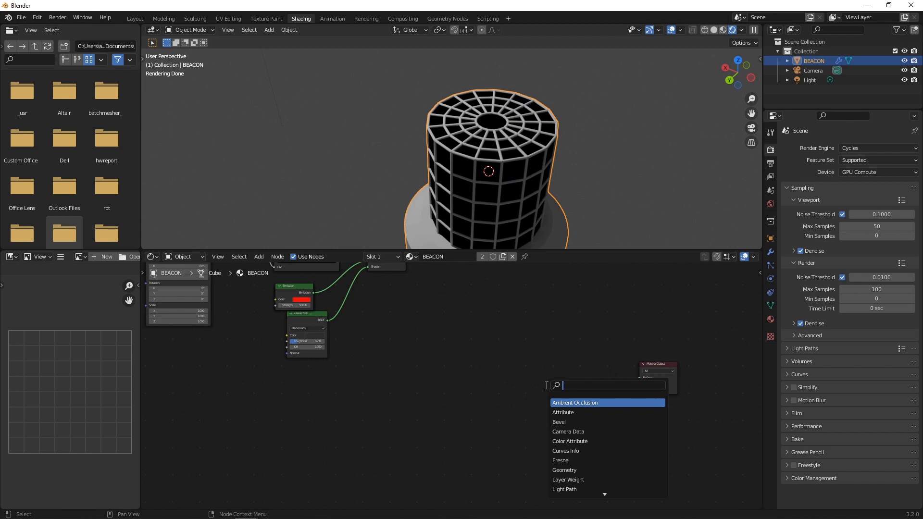
{"action": "type", "text": "EMISSION"}
{"action": "key", "text": "Return"}
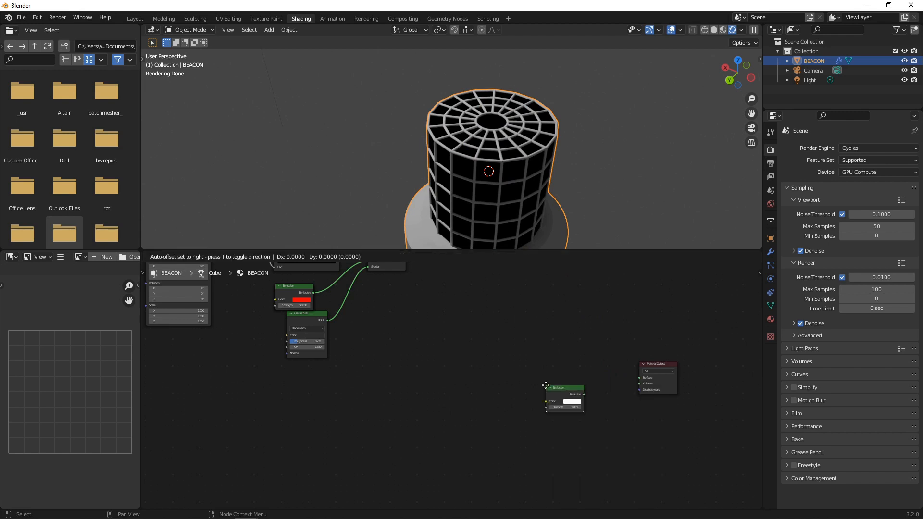
{"action": "left_click", "coordinate": [559, 384]}
{"action": "left_click_drag", "start_coordinate": [561, 384], "coordinate": [623, 380]}
{"action": "left_click_drag", "start_coordinate": [561, 384], "coordinate": [640, 378]}
Copy the red hex colour from the original Emission node to the new Emission node connected to Material Output.
{"action": "left_click", "coordinate": [306, 302]}
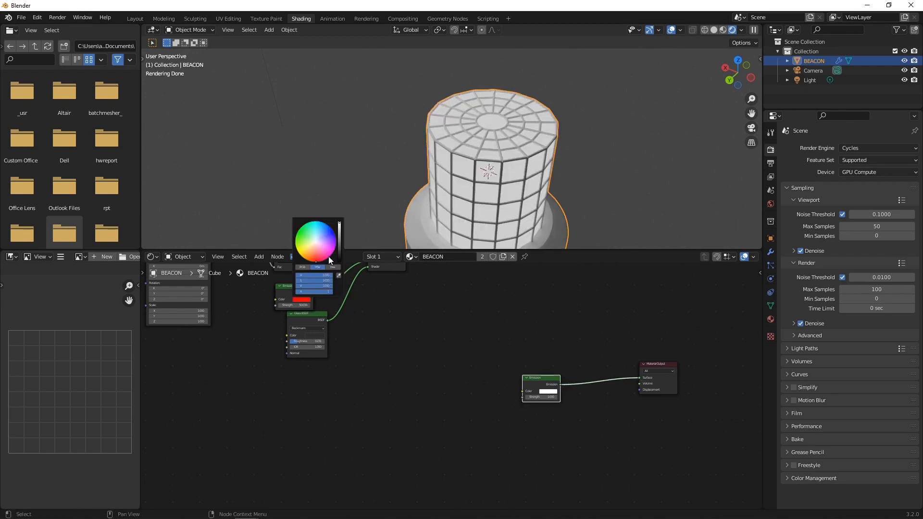
{"action": "left_click", "coordinate": [332, 267]}
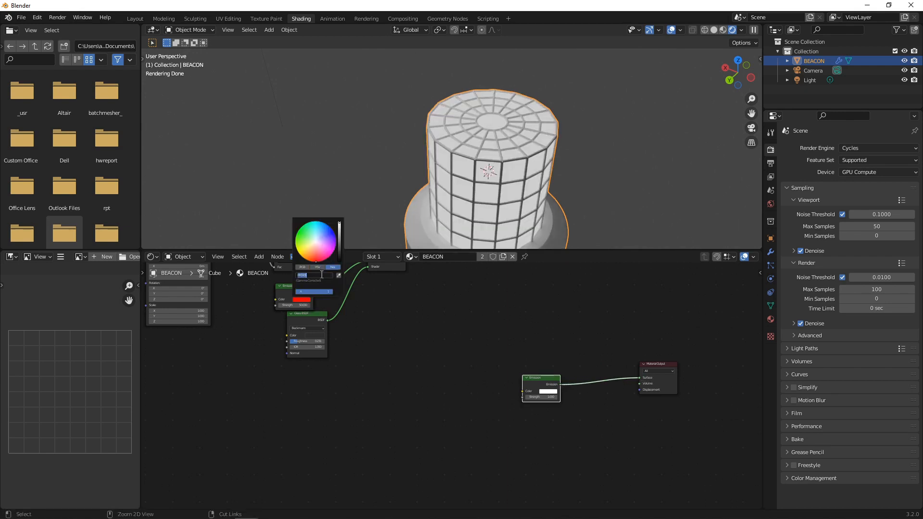
{"action": "left_click", "coordinate": [552, 392]}
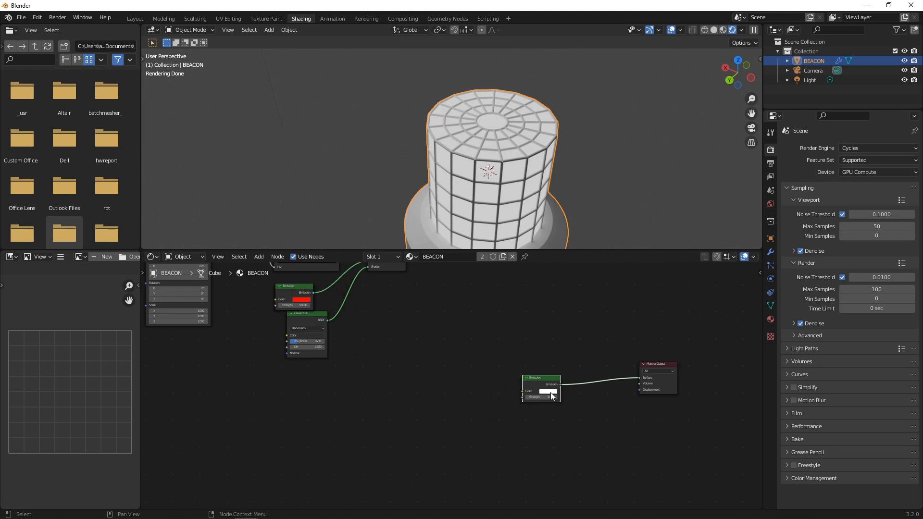
{"action": "left_click", "coordinate": [548, 391]}
{"action": "left_click", "coordinate": [564, 366]}
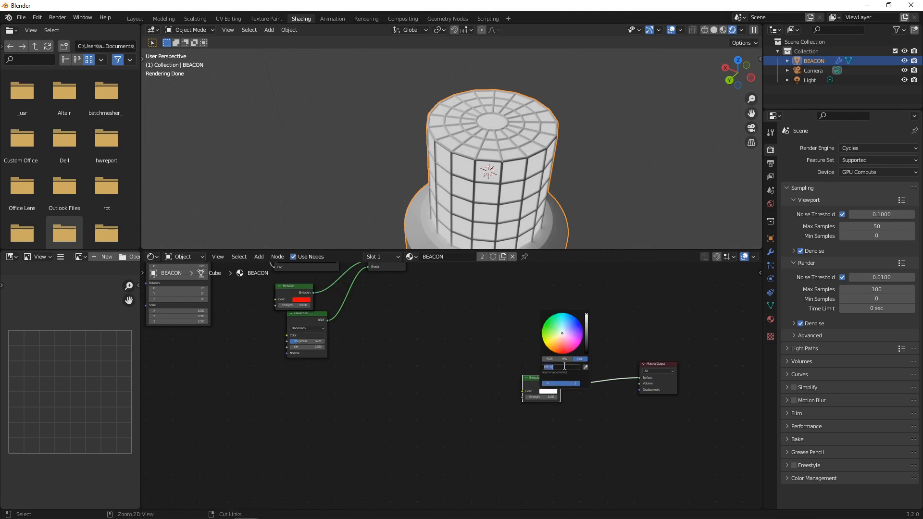
{"action": "type", "text": "FF0000"}
{"action": "key", "text": "Return"}
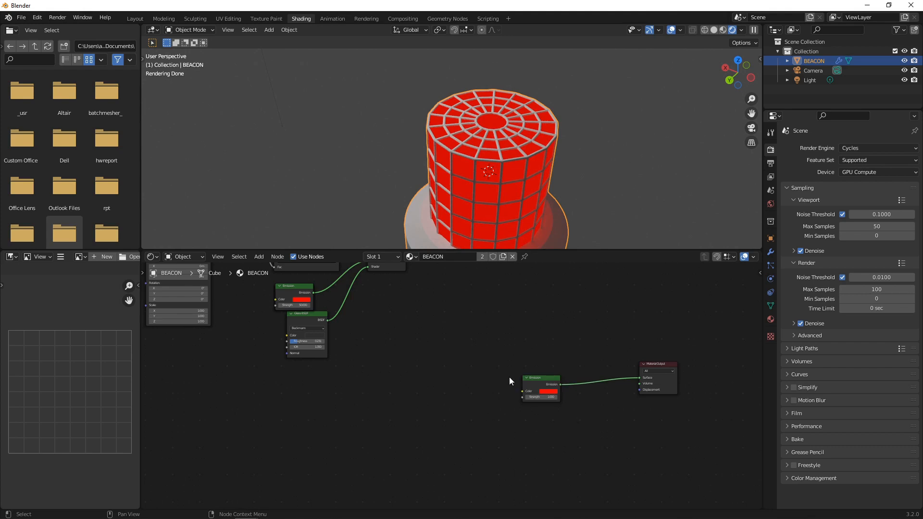
Add a Gradient Texture node and connect its Color output to the new Emission node's Strength input.
{"action": "scroll", "coordinate": [509, 377], "scroll_direction": "up", "scroll_amount": 2}
{"action": "middle_click_drag", "start_coordinate": [417, 372], "coordinate": [417, 376]}
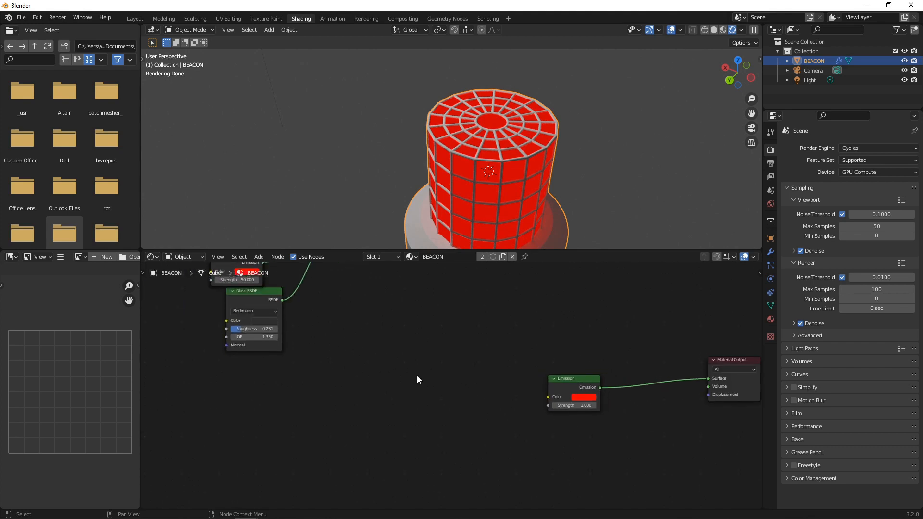
{"action": "key", "text": "shift+a"}
{"action": "key", "text": "shift+a"}
{"action": "left_click", "coordinate": [340, 364]}
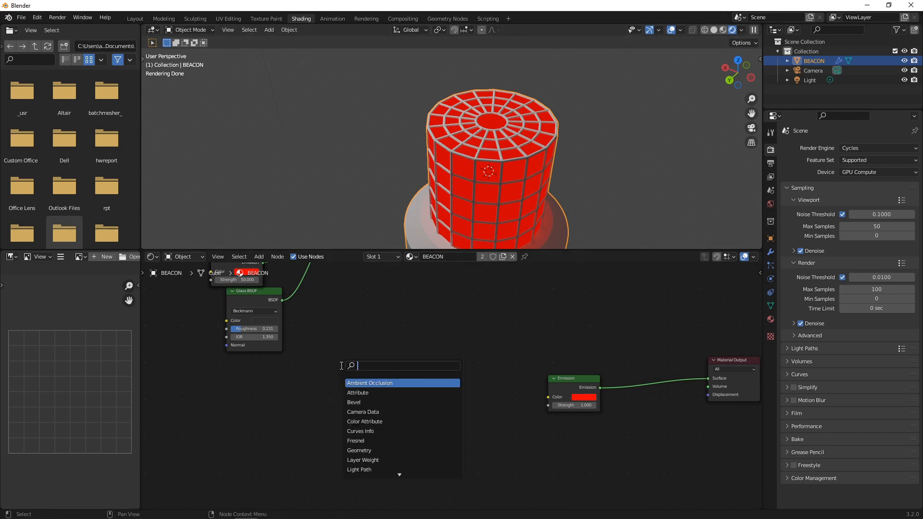
{"action": "type", "text": "GRADIEN"}
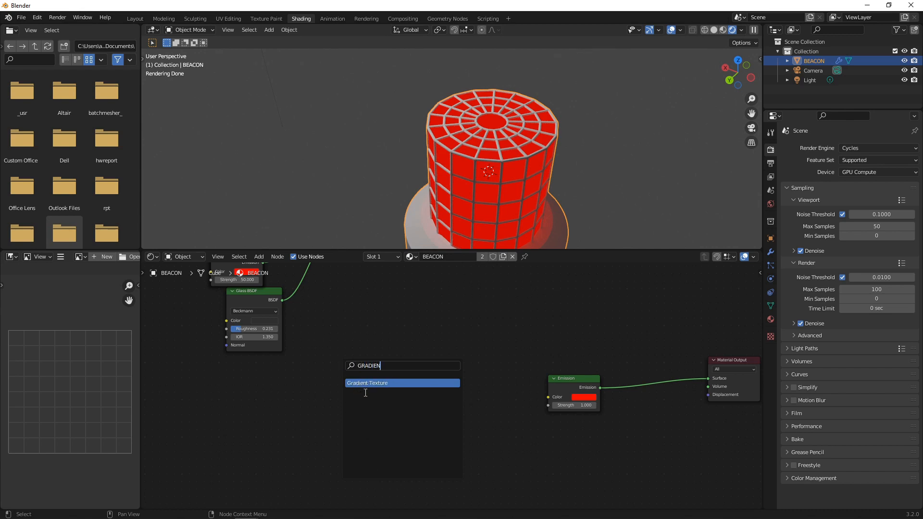
{"action": "key", "text": "Return"}
{"action": "left_click", "coordinate": [435, 396]}
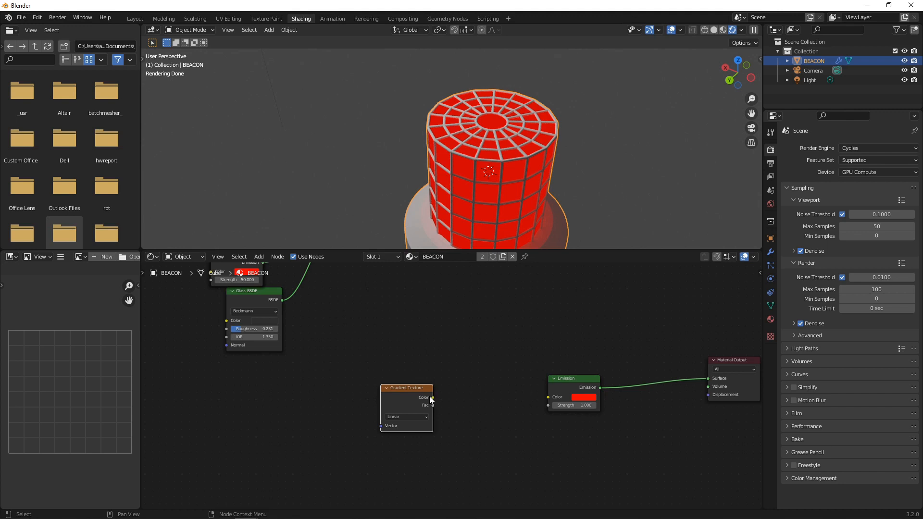
{"action": "left_click_drag", "start_coordinate": [433, 398], "coordinate": [548, 405]}
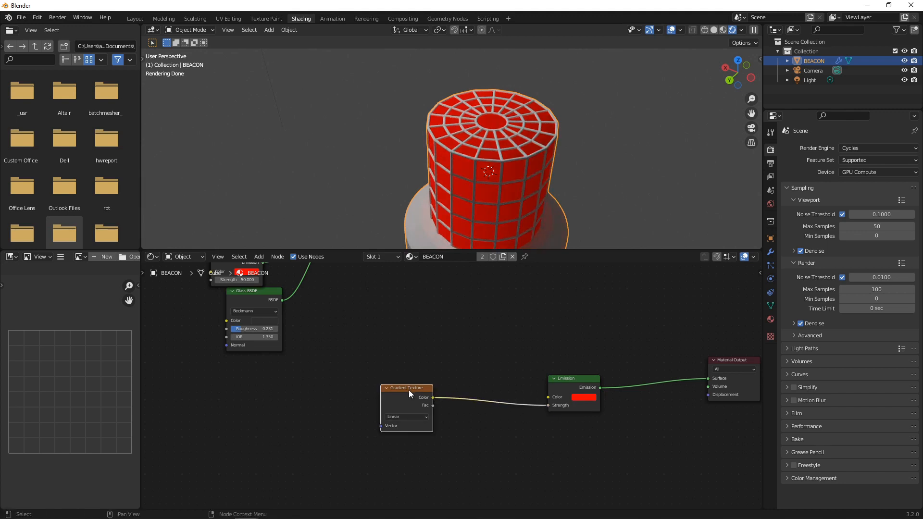
Drive the Gradient Texture with Object coordinates through a new Mapping node and set its gradient type to Spherical.
{"action": "key", "text": "ctrl+t"}
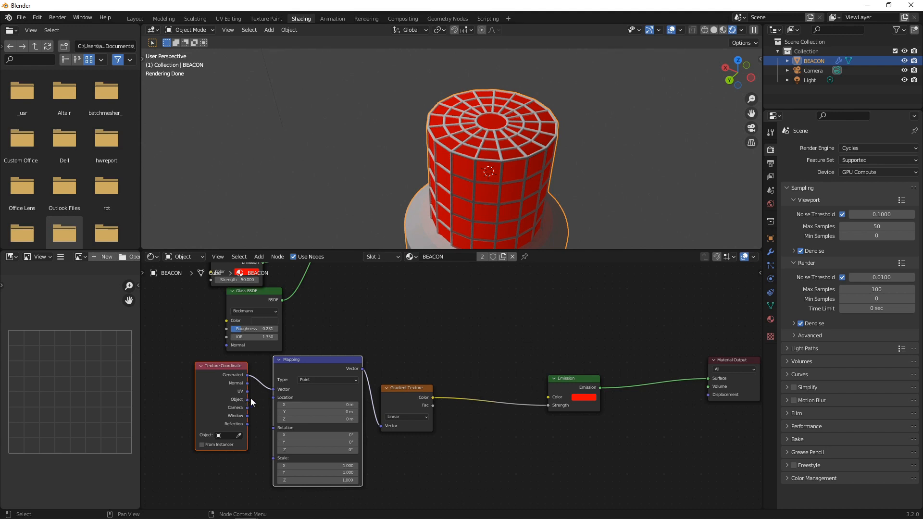
{"action": "left_click_drag", "start_coordinate": [250, 398], "coordinate": [272, 391]}
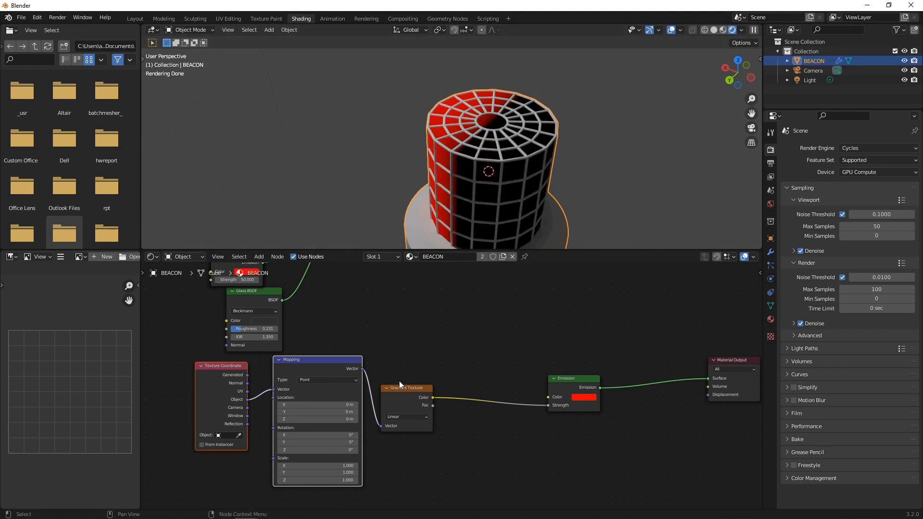
{"action": "left_click", "coordinate": [400, 417]}
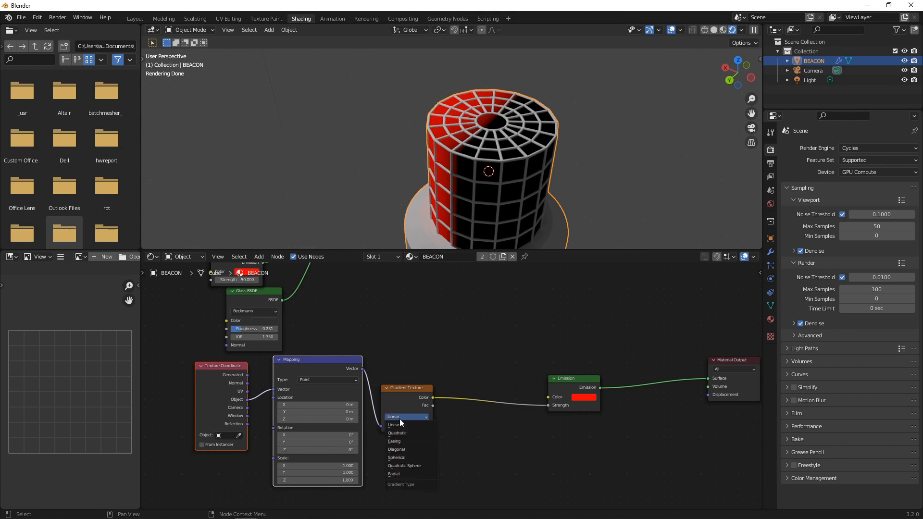
{"action": "left_click", "coordinate": [407, 457]}
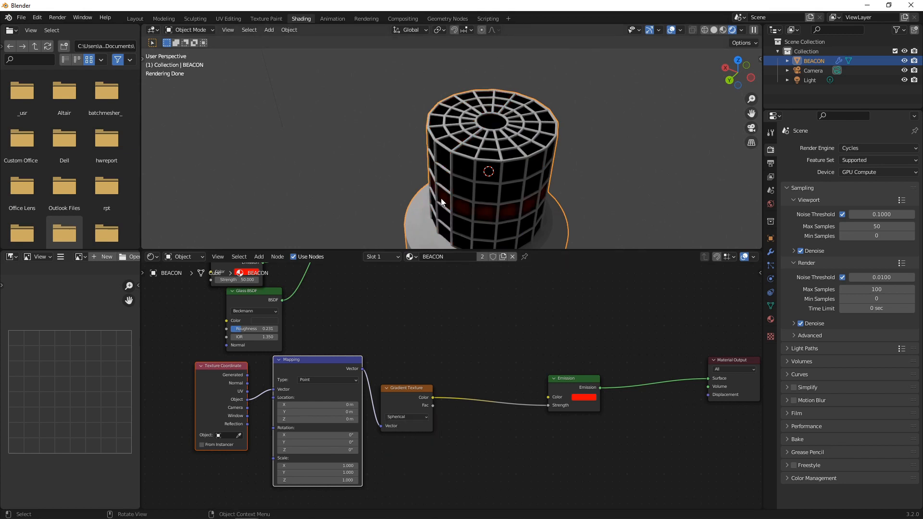
Set the new Mapping node's scale to 1.7 on X and Y and 0 on Z.
{"action": "middle_click_drag", "start_coordinate": [553, 192], "coordinate": [366, 185]}
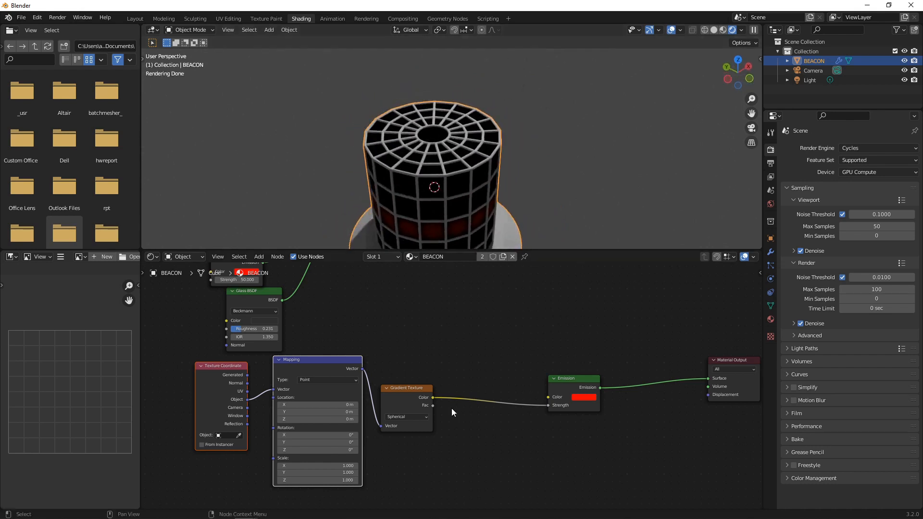
{"action": "left_click", "coordinate": [323, 481]}
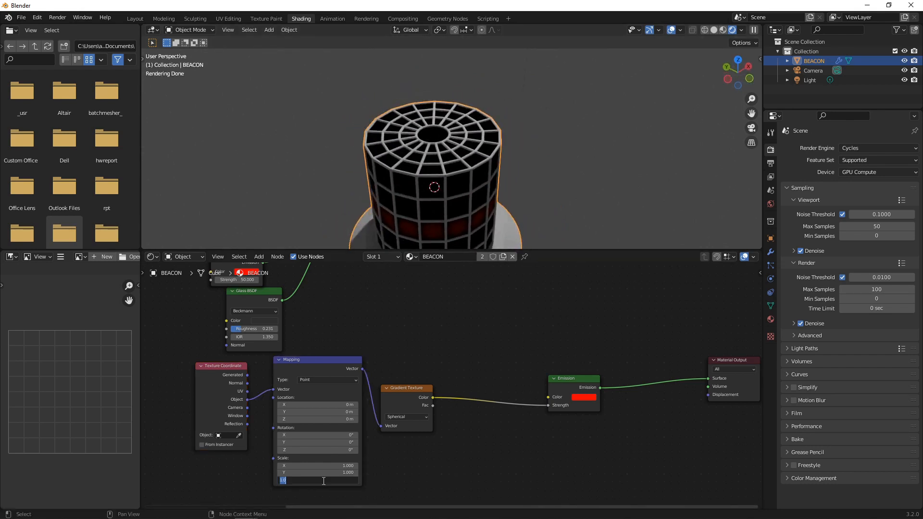
{"action": "type", "text": "0"}
{"action": "key", "text": "Return"}
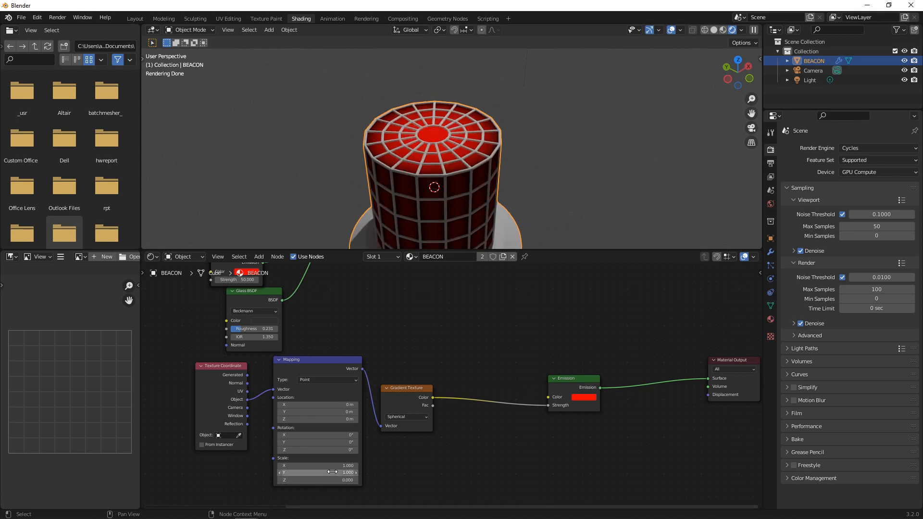
{"action": "left_click_drag", "start_coordinate": [333, 466], "coordinate": [365, 472]}
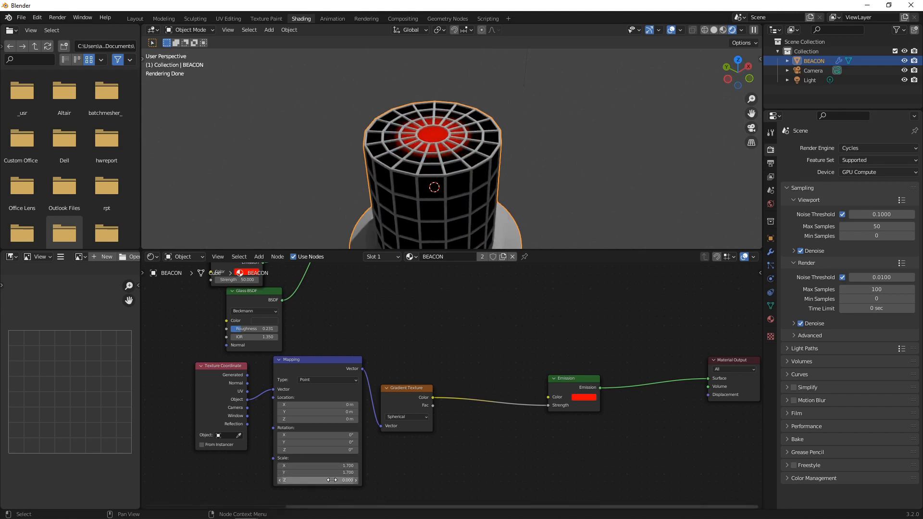
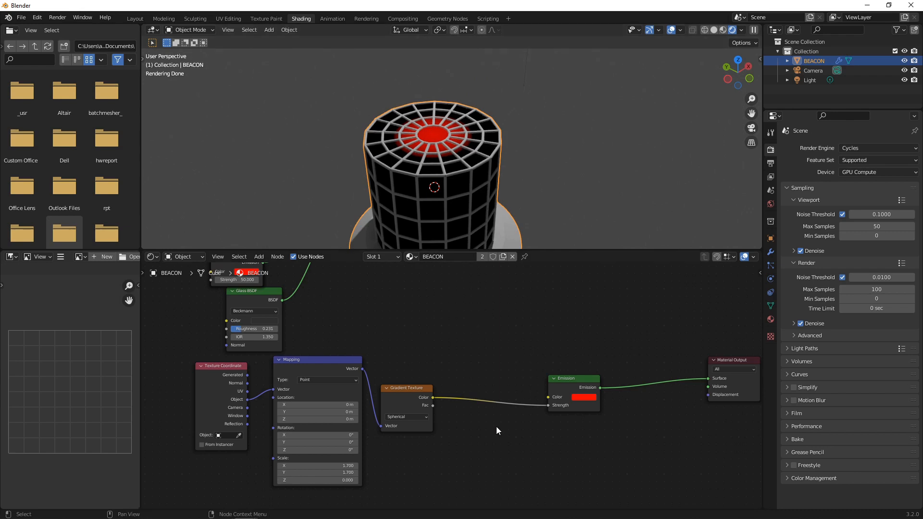
Insert a Math node set to Multiply between the Gradient Texture and the Emission node's Strength input.
{"action": "key", "text": "shift+a"}
{"action": "left_click", "coordinate": [492, 414]}
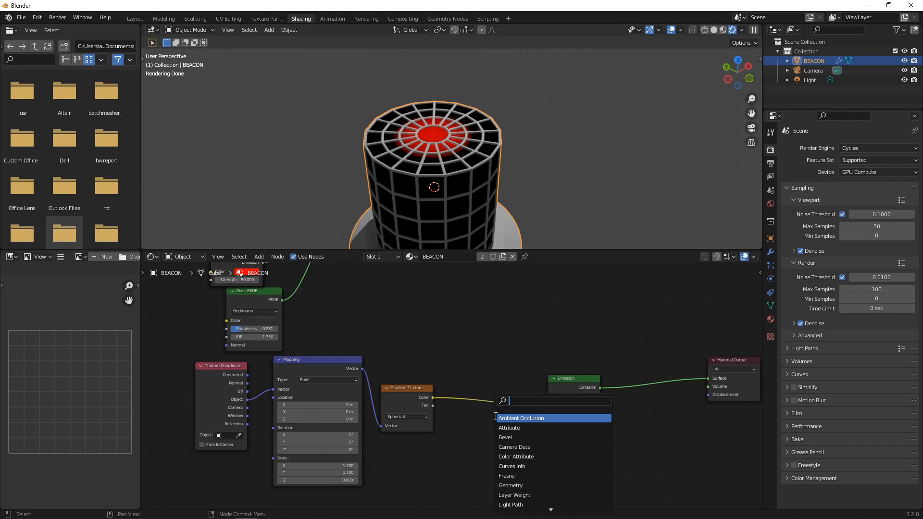
{"action": "type", "text": "MATH"}
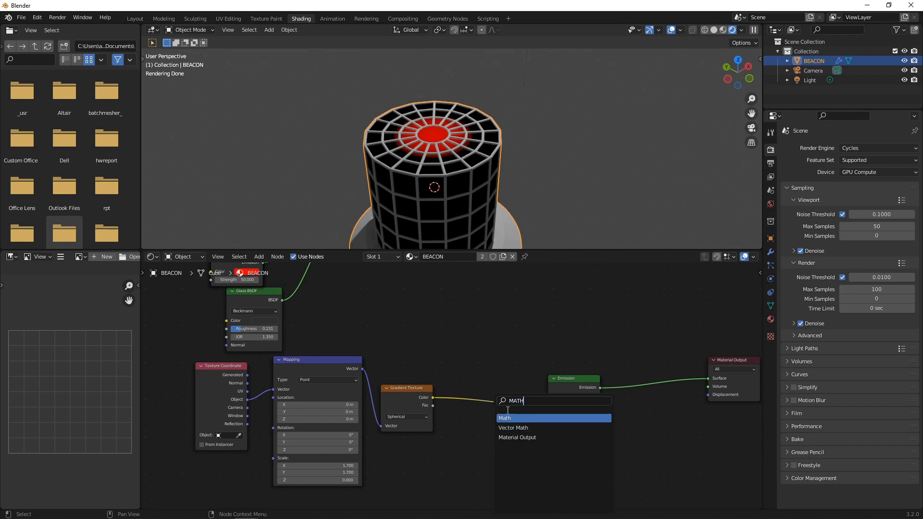
{"action": "left_click", "coordinate": [510, 418]}
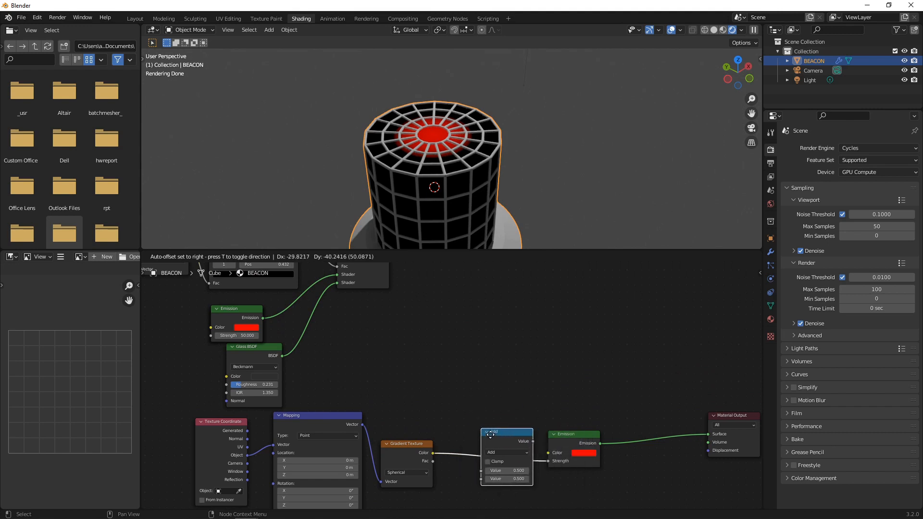
{"action": "left_click", "coordinate": [476, 436]}
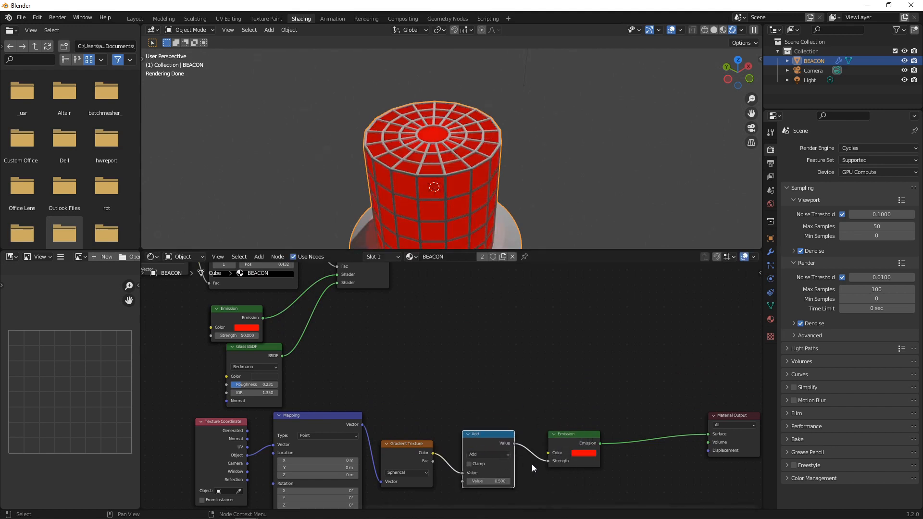
{"action": "left_click", "coordinate": [492, 434]}
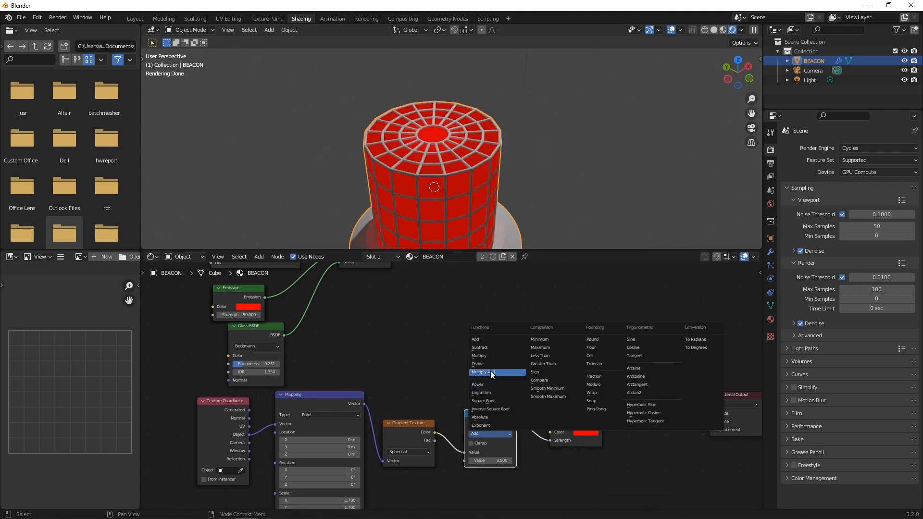
{"action": "left_click", "coordinate": [489, 356]}
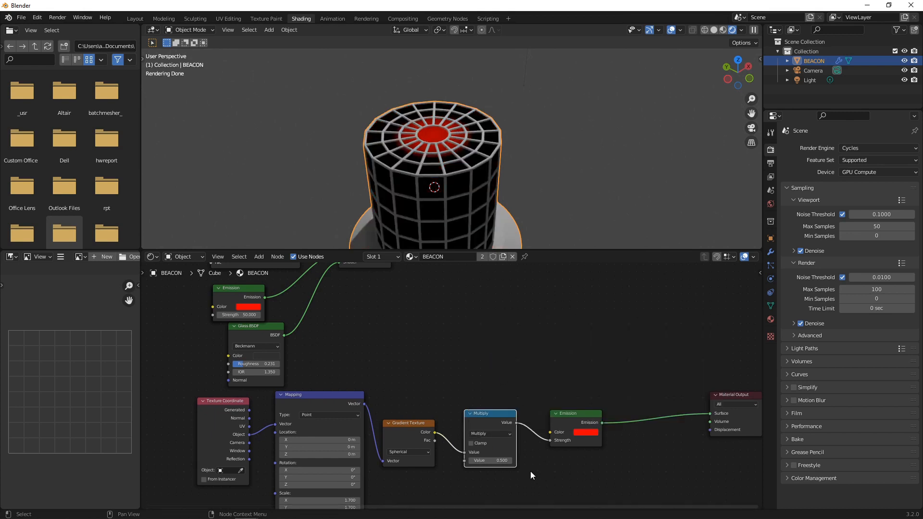
Set the Multiply node's second value to 500 to boost the emission strength.
{"action": "scroll", "coordinate": [515, 471], "scroll_direction": "up", "scroll_amount": 3}
{"action": "middle_click_drag", "start_coordinate": [517, 482], "coordinate": [460, 377]}
{"action": "mouse_move", "coordinate": [464, 412]}
{"action": "left_mouse_down"}
{"action": "mouse_move", "coordinate": [609, 412]}
{"action": "mouse_move", "coordinate": [461, 411]}
{"action": "left_mouse_up"}
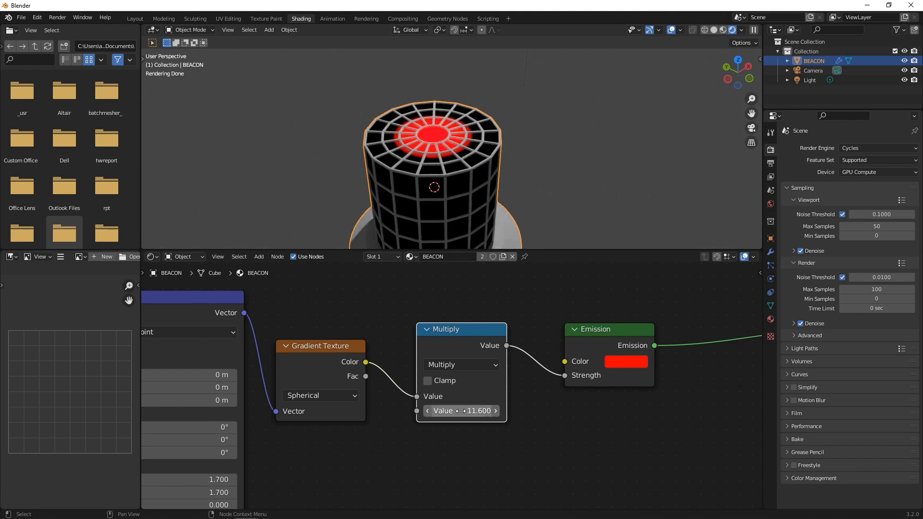
{"action": "left_click", "coordinate": [461, 411]}
{"action": "type", "text": "500"}
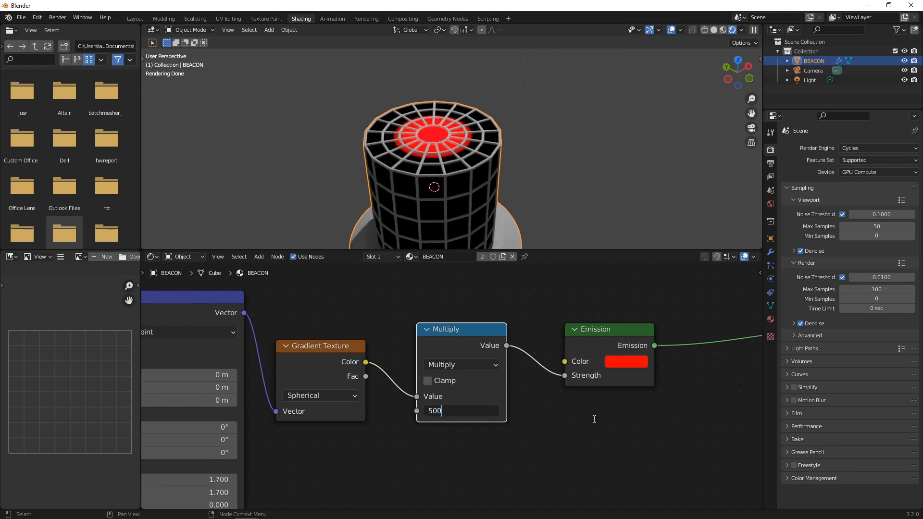
{"action": "key", "text": "Return"}
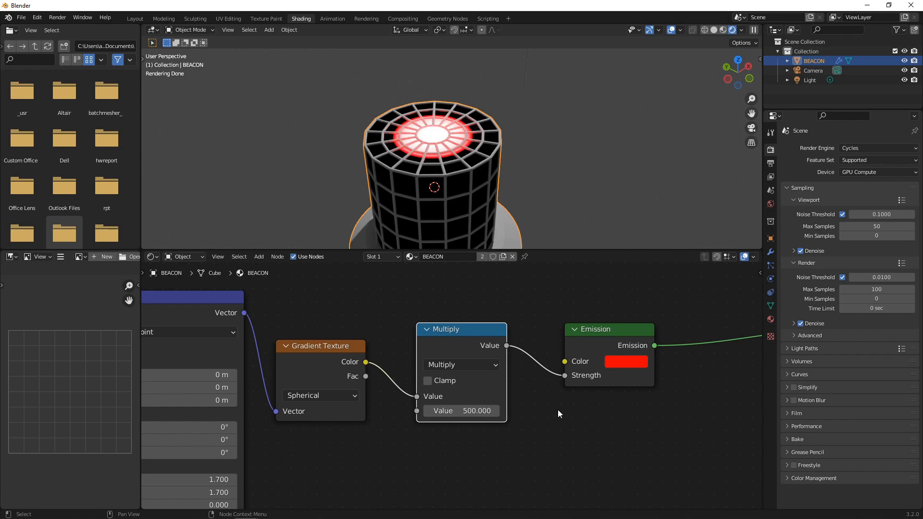
Move the Emission and Multiply nodes aside and insert a ColorRamp node between the Gradient Texture and Multiply.
{"action": "scroll", "coordinate": [558, 410], "scroll_direction": "down", "scroll_amount": 2}
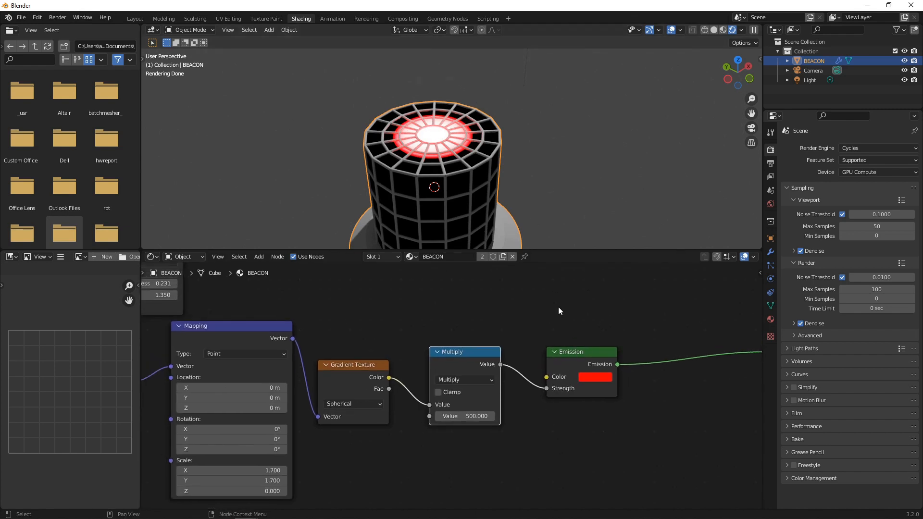
{"action": "left_click_drag", "start_coordinate": [577, 345], "coordinate": [678, 341]}
{"action": "left_click_drag", "start_coordinate": [464, 351], "coordinate": [557, 351]}
{"action": "key", "text": "shift+a"}
{"action": "left_click", "coordinate": [477, 325]}
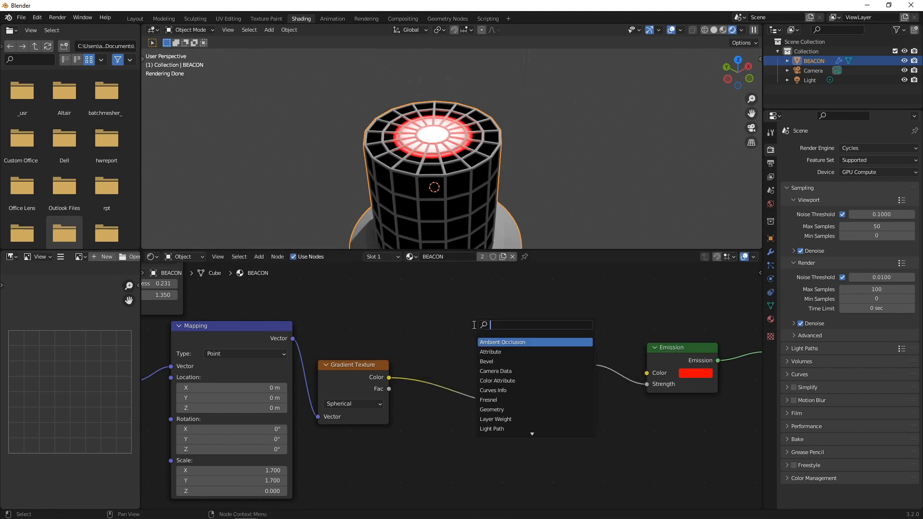
{"action": "type", "text": "cOLO"}
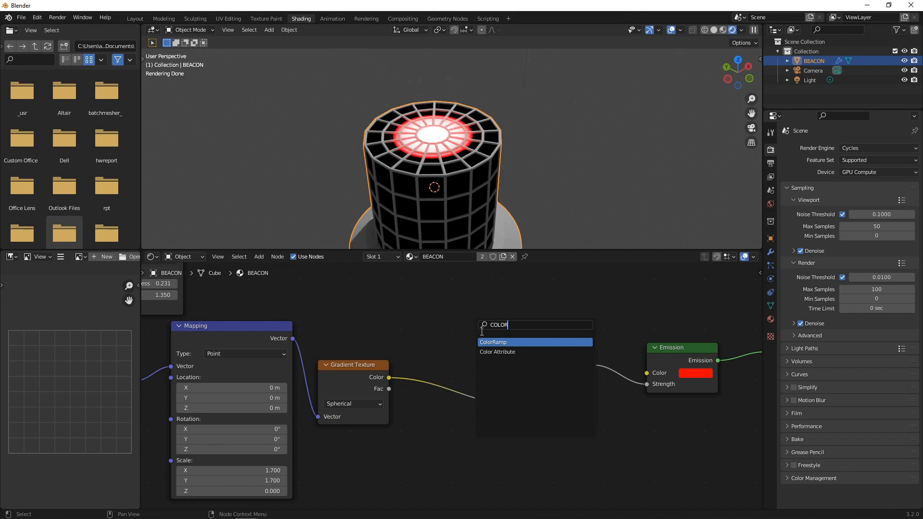
{"action": "key", "text": "Return"}
{"action": "left_click", "coordinate": [442, 365]}
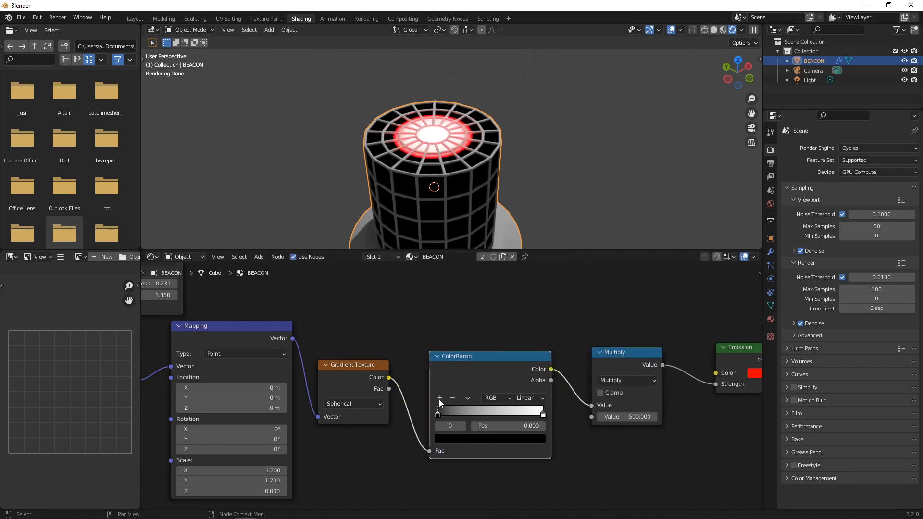
Set the ColorRamp interpolation to B-Spline and move its black stop to position 0.741.
{"action": "left_click_drag", "start_coordinate": [437, 413], "coordinate": [485, 416]}
{"action": "left_click", "coordinate": [529, 398]}
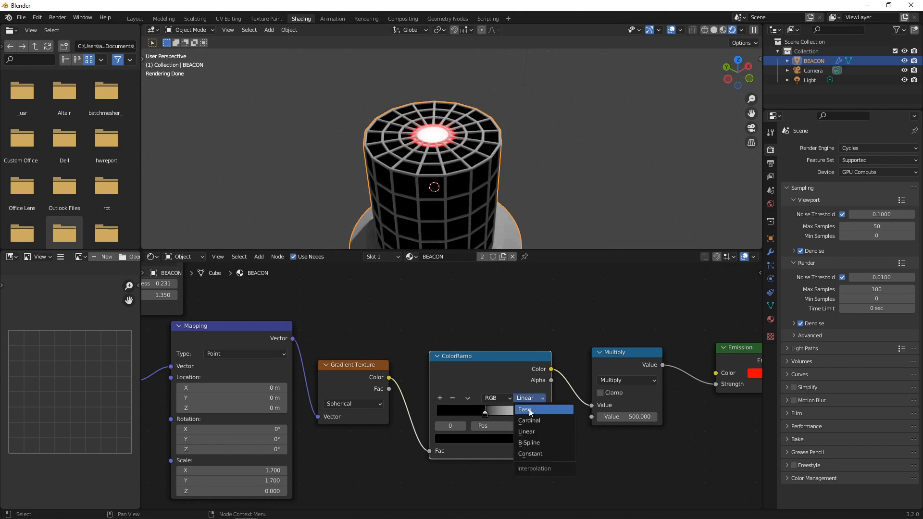
{"action": "left_click", "coordinate": [535, 443]}
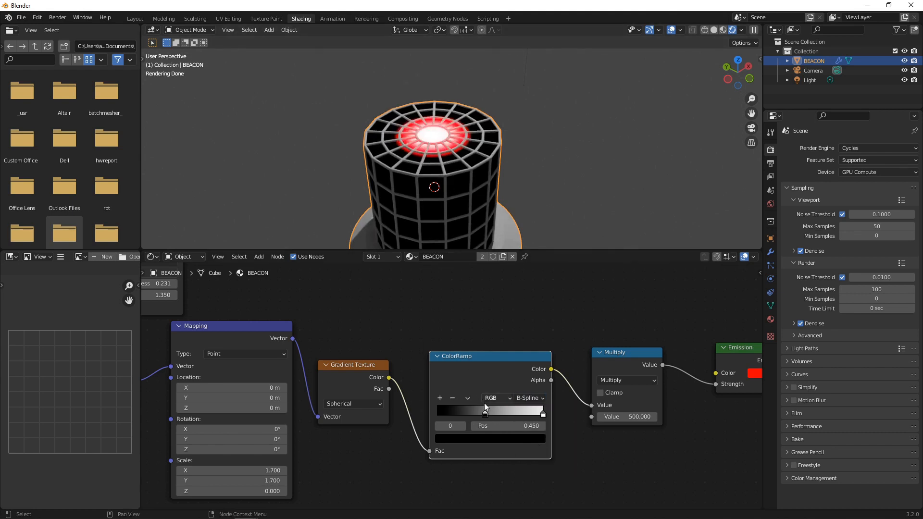
{"action": "left_click_drag", "start_coordinate": [484, 414], "coordinate": [516, 416]}
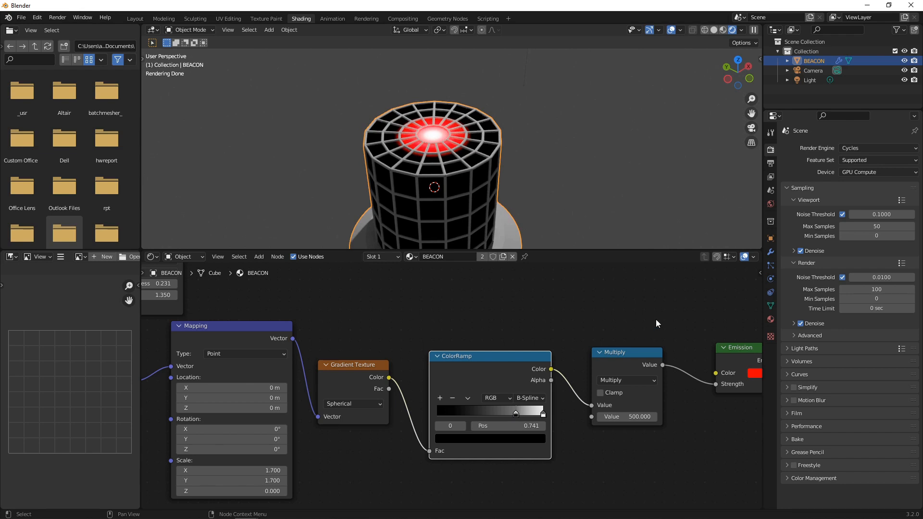
Move the Material Output aside and insert an Add Shader after the core Emission node, feeding the Emission into its second Shader input.
{"action": "scroll", "coordinate": [654, 318], "scroll_direction": "down", "scroll_amount": 4}
{"action": "middle_click_drag", "start_coordinate": [650, 315], "coordinate": [449, 302]}
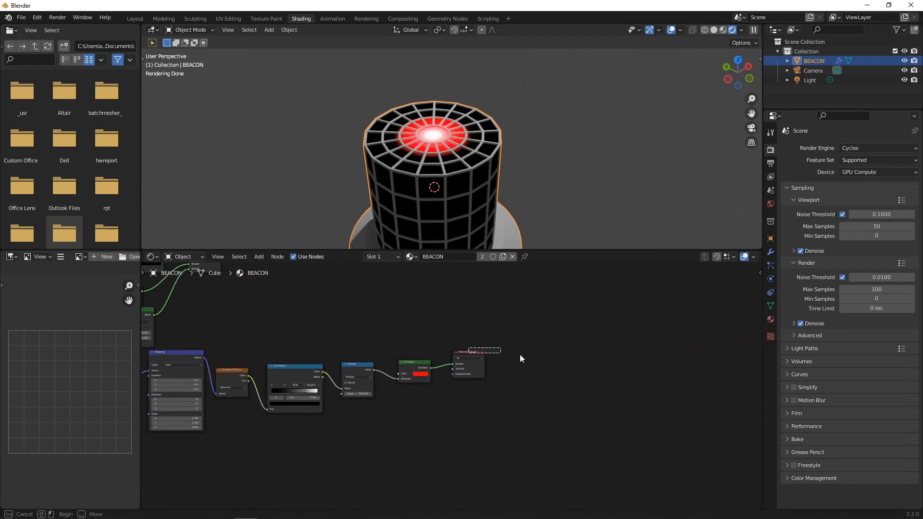
{"action": "left_click_drag", "start_coordinate": [458, 357], "coordinate": [503, 359]}
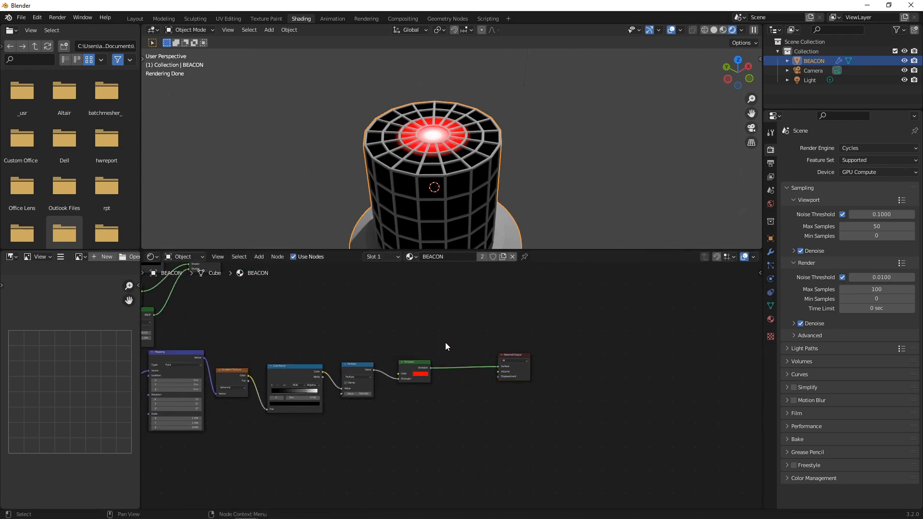
{"action": "key", "text": "shift+a"}
{"action": "left_click", "coordinate": [446, 343]}
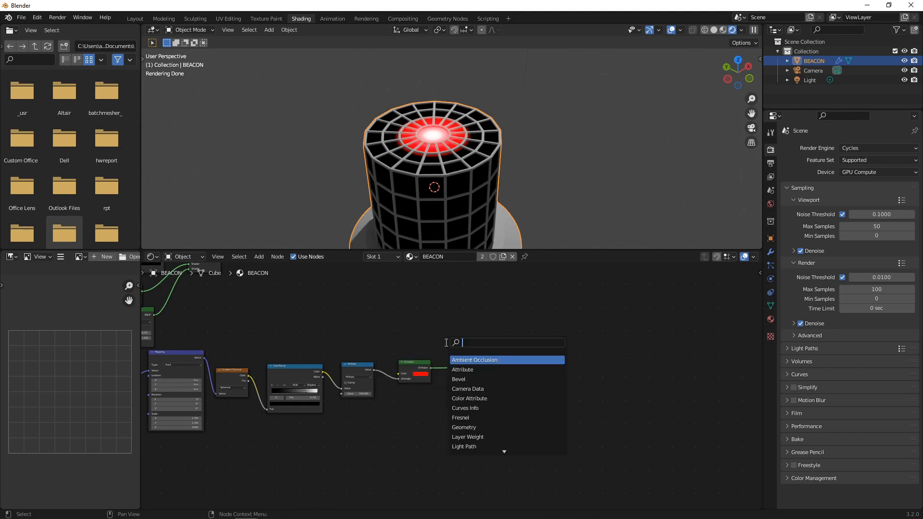
{"action": "type", "text": "ADD"}
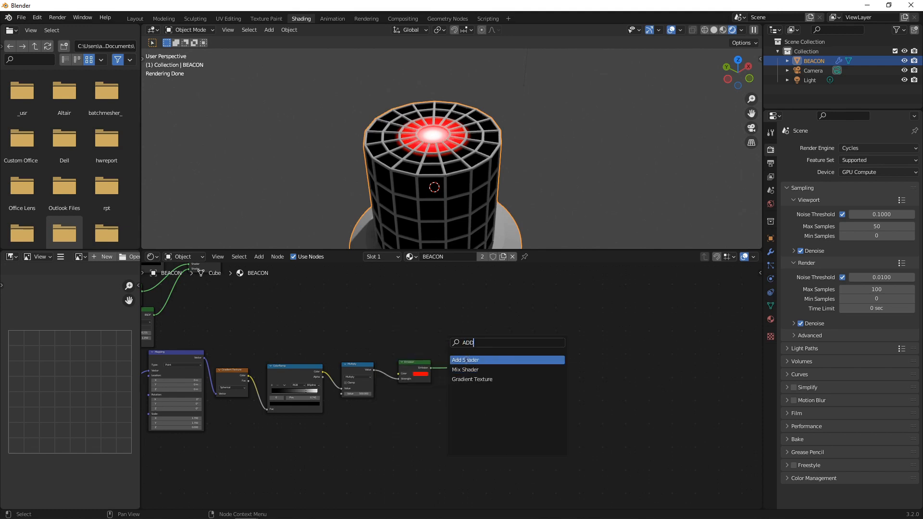
{"action": "key", "text": "Return"}
{"action": "left_click", "coordinate": [476, 370]}
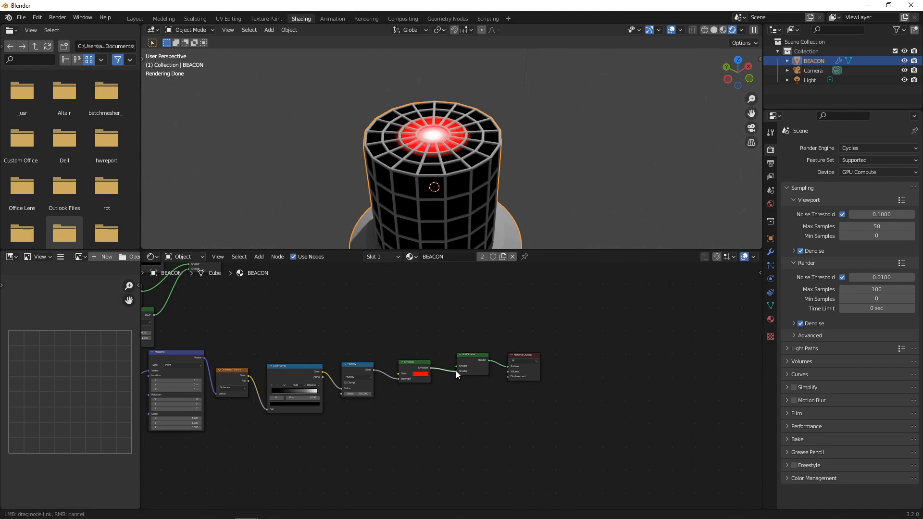
Connect the output of the radial branches' Add Shader to the first Shader input of the new Add Shader.
{"action": "scroll", "coordinate": [456, 356], "scroll_direction": "up", "scroll_amount": 3}
{"action": "scroll", "coordinate": [412, 308], "scroll_direction": "down", "scroll_amount": 8}
{"action": "middle_click_drag", "start_coordinate": [411, 334], "coordinate": [424, 418]}
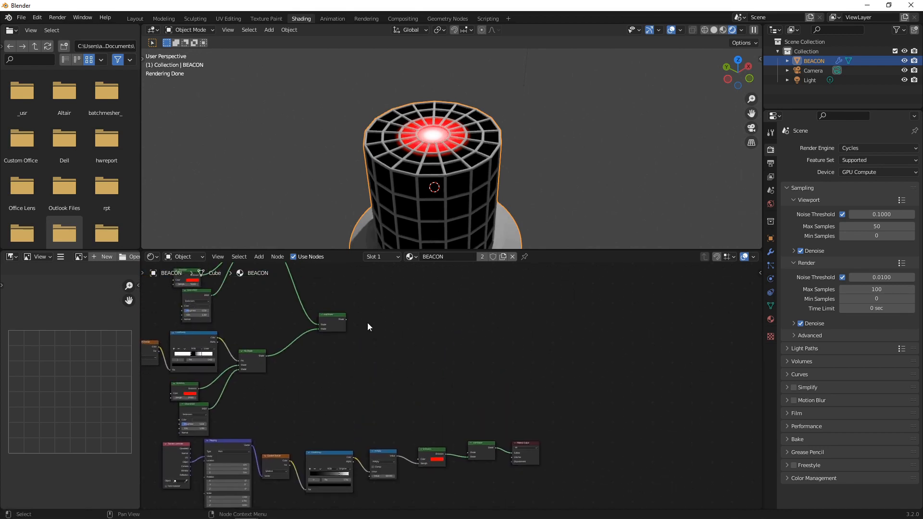
{"action": "left_click_drag", "start_coordinate": [345, 319], "coordinate": [468, 451]}
{"action": "mouse_move", "coordinate": [449, 183]}
{"action": "middle_mouse_down"}
{"action": "mouse_move", "coordinate": [344, 148]}
{"action": "mouse_move", "coordinate": [336, 156]}
{"action": "mouse_move", "coordinate": [439, 180]}
{"action": "middle_mouse_up"}
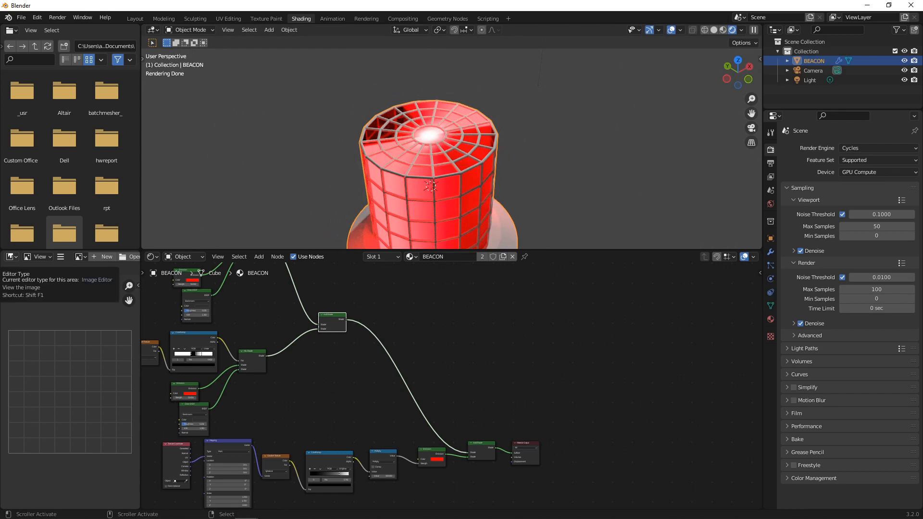
Link the core Emission output to the Material Output's Volume input as well.
{"action": "scroll", "coordinate": [423, 409], "scroll_direction": "up", "scroll_amount": 5}
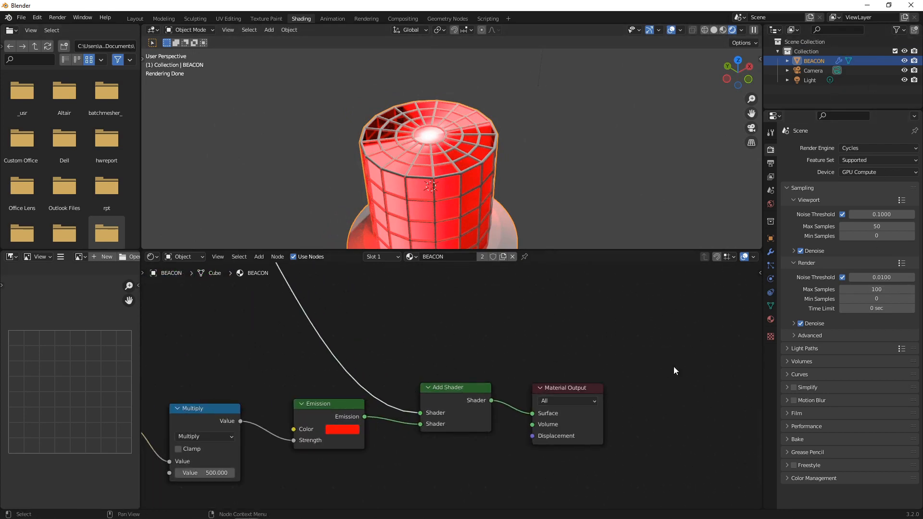
{"action": "left_click_drag", "start_coordinate": [365, 417], "coordinate": [532, 425]}
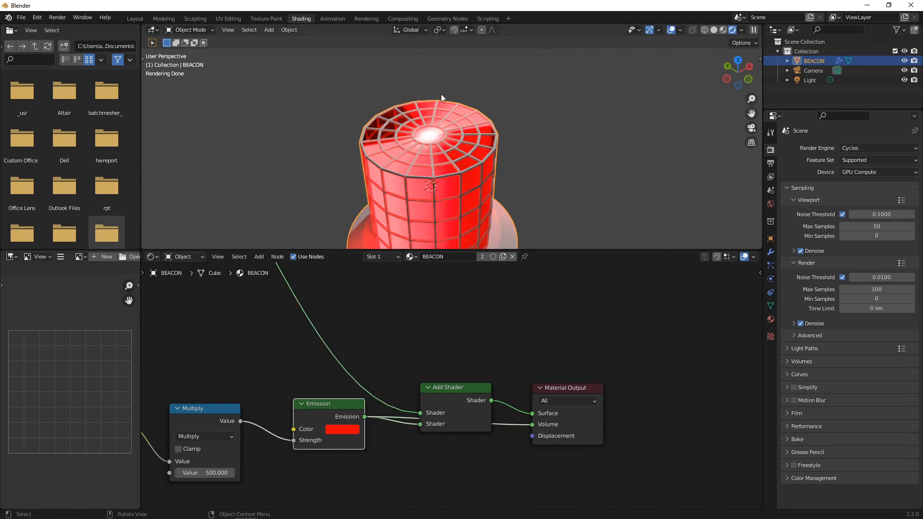
{"action": "middle_click_drag", "start_coordinate": [441, 94], "coordinate": [419, 146]}
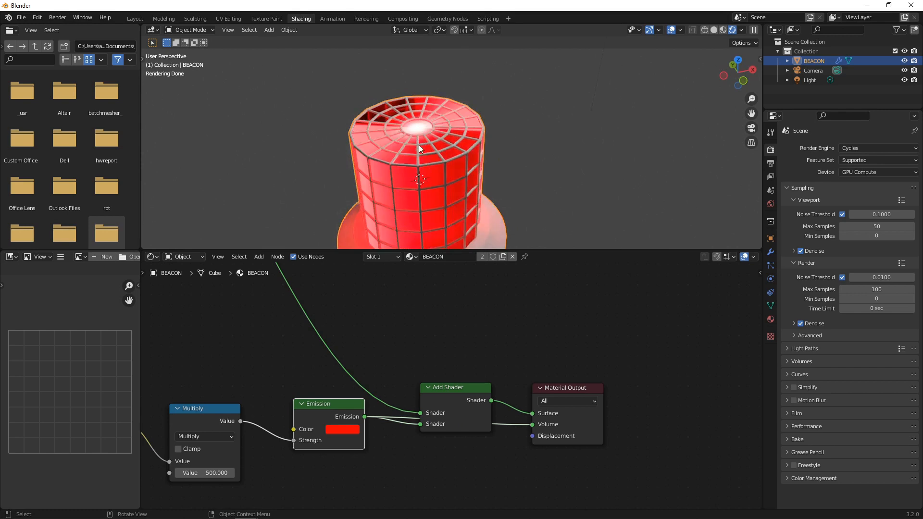
{"action": "middle_click_drag", "start_coordinate": [416, 182], "coordinate": [452, 243]}
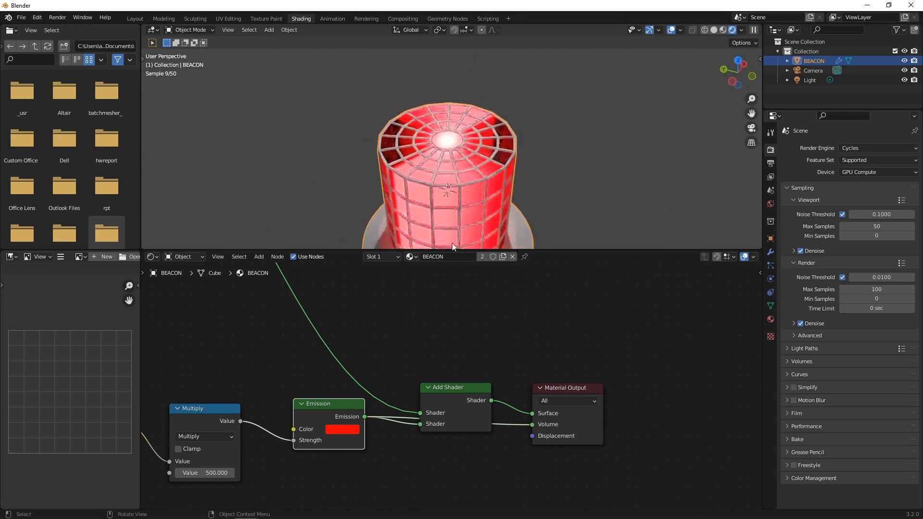
Raise the second value of the core glow's Multiply node to strengthen the emission.
{"action": "middle_click_drag", "start_coordinate": [227, 473], "coordinate": [324, 450]}
{"action": "left_click", "coordinate": [325, 450]}
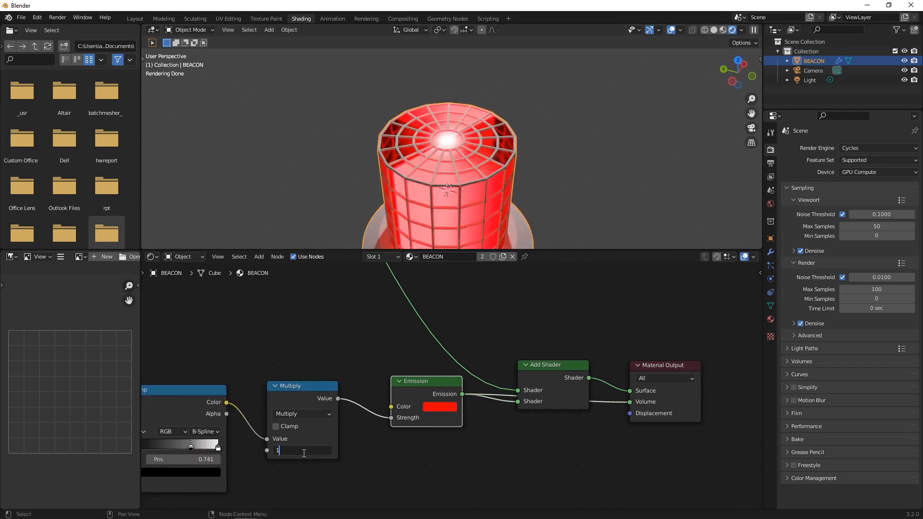
{"action": "key", "text": "Return"}
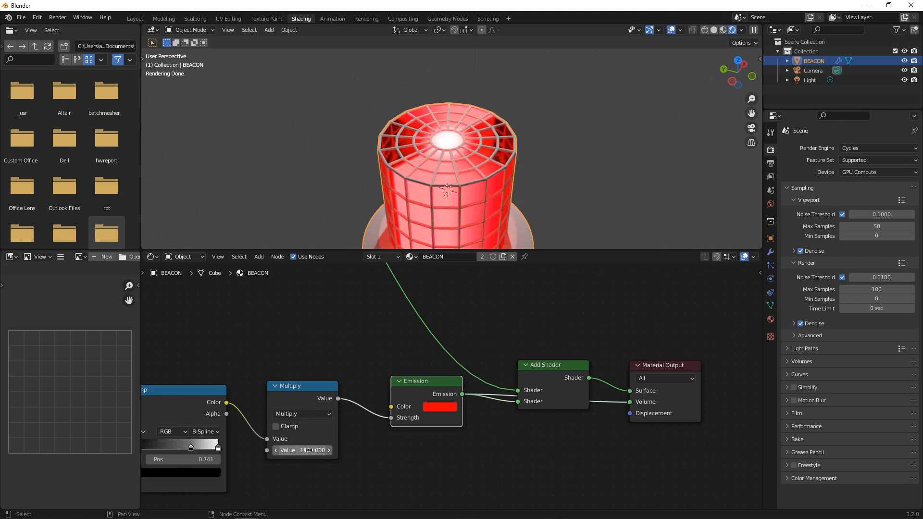
{"action": "middle_click_drag", "start_coordinate": [418, 159], "coordinate": [591, 198]}
Connect the upper radial branch's Glass BSDF and red Emission to the two Shader inputs of the lower Mix Shader.
{"action": "scroll", "coordinate": [438, 342], "scroll_direction": "down", "scroll_amount": 8}
{"action": "middle_click_drag", "start_coordinate": [343, 310], "coordinate": [453, 372]}
{"action": "middle_click_drag", "start_coordinate": [383, 335], "coordinate": [511, 434]}
{"action": "scroll", "coordinate": [414, 431], "scroll_direction": "up", "scroll_amount": 6}
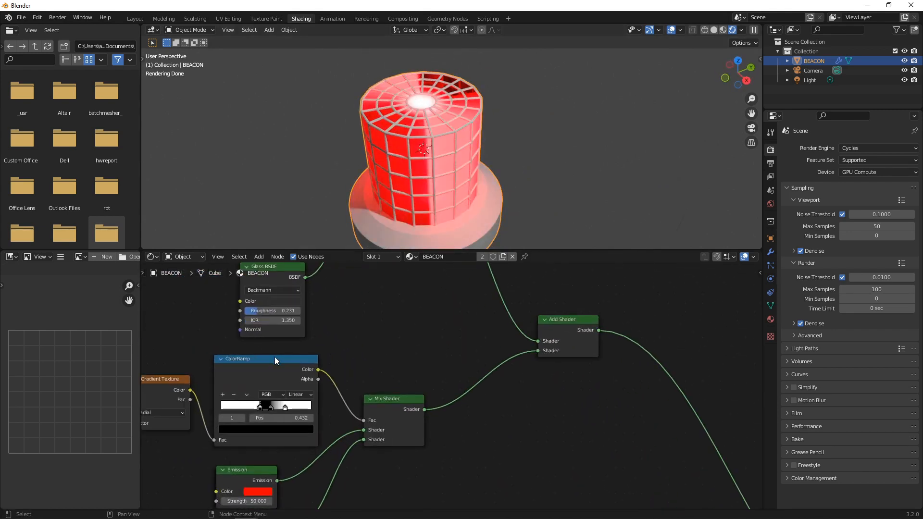
{"action": "middle_click_drag", "start_coordinate": [369, 372], "coordinate": [594, 446]}
{"action": "middle_click_drag", "start_coordinate": [579, 379], "coordinate": [575, 441]}
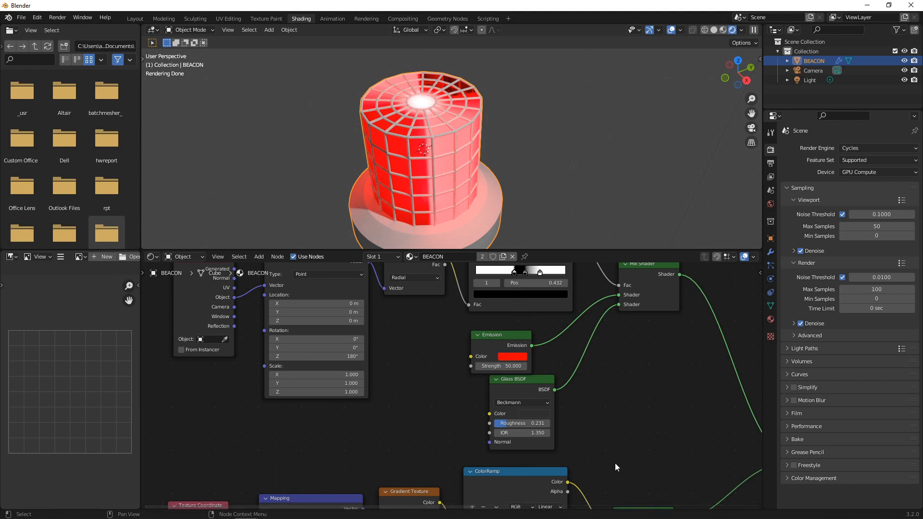
{"action": "middle_click_drag", "start_coordinate": [573, 480], "coordinate": [525, 400]}
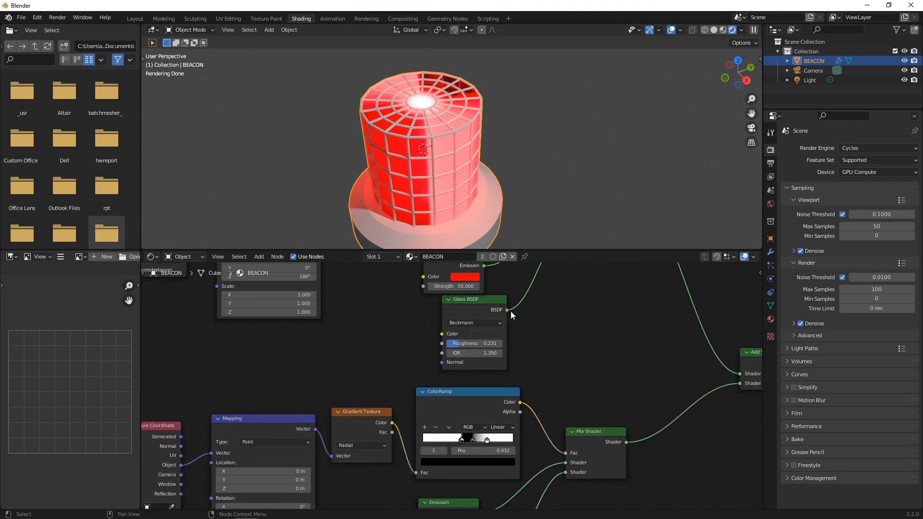
{"action": "left_click_drag", "start_coordinate": [508, 310], "coordinate": [567, 472]}
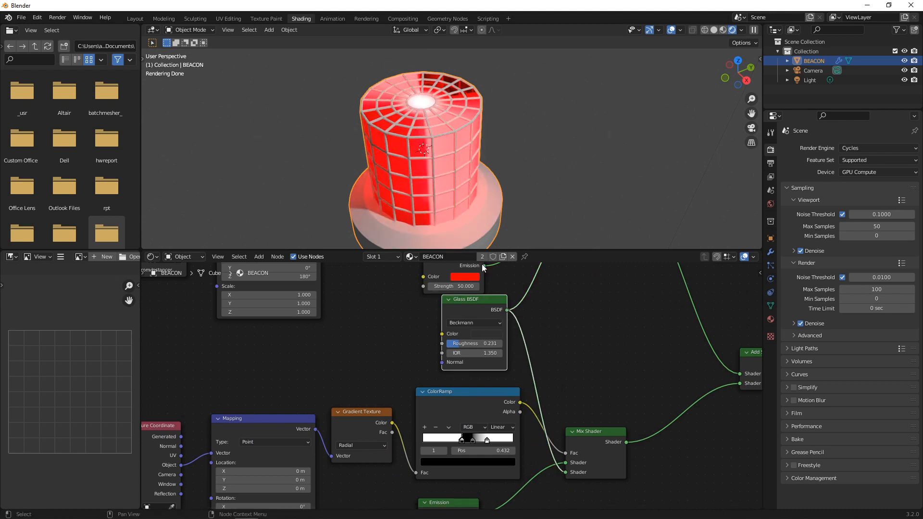
{"action": "left_click_drag", "start_coordinate": [483, 265], "coordinate": [569, 464]}
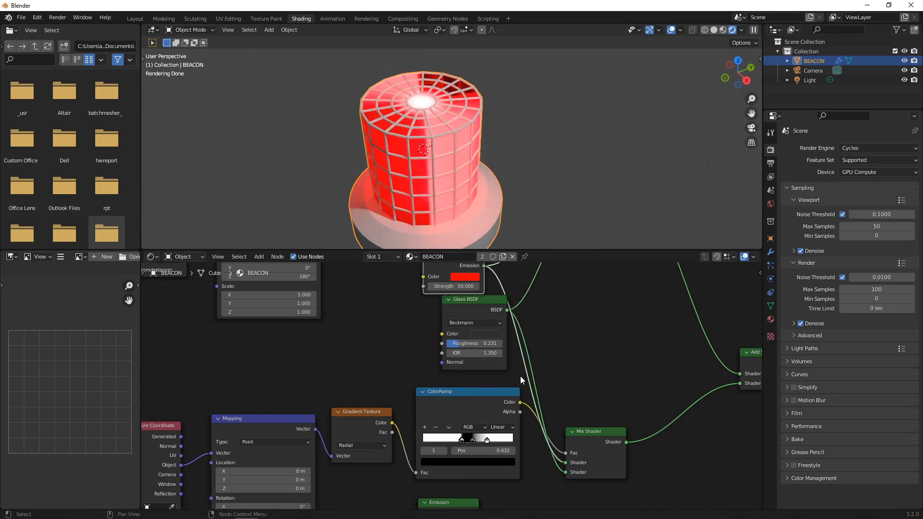
{"action": "scroll", "coordinate": [538, 389], "scroll_direction": "down", "scroll_amount": 2}
{"action": "left_click", "coordinate": [458, 480]}
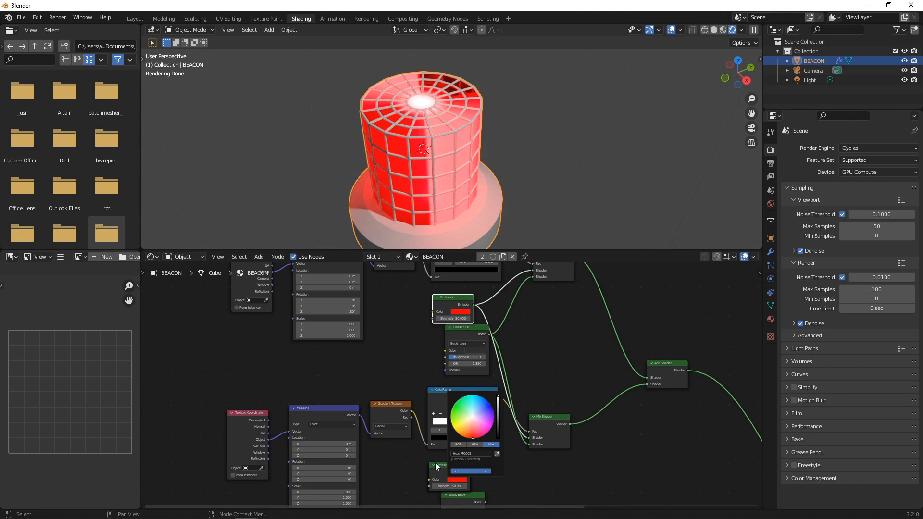
{"action": "key", "text": "x"}
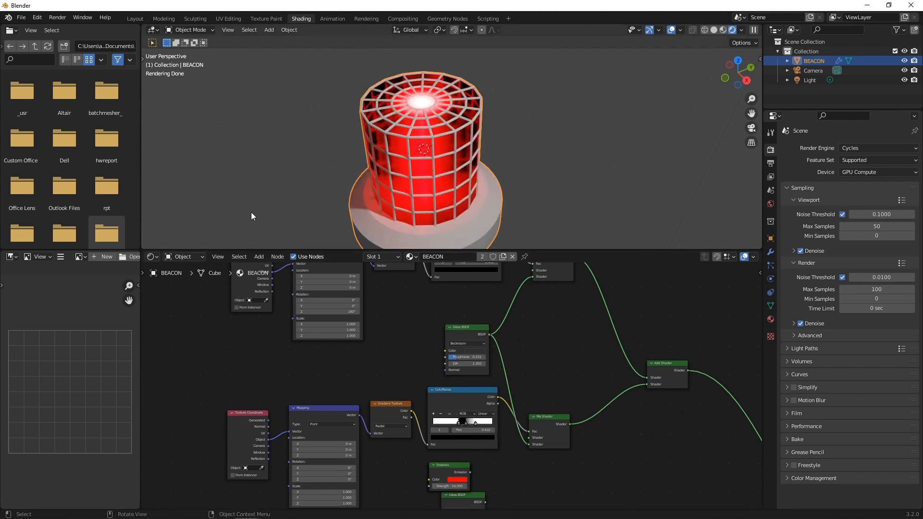
{"action": "left_click", "coordinate": [38, 18]}
{"action": "left_click", "coordinate": [46, 27]}
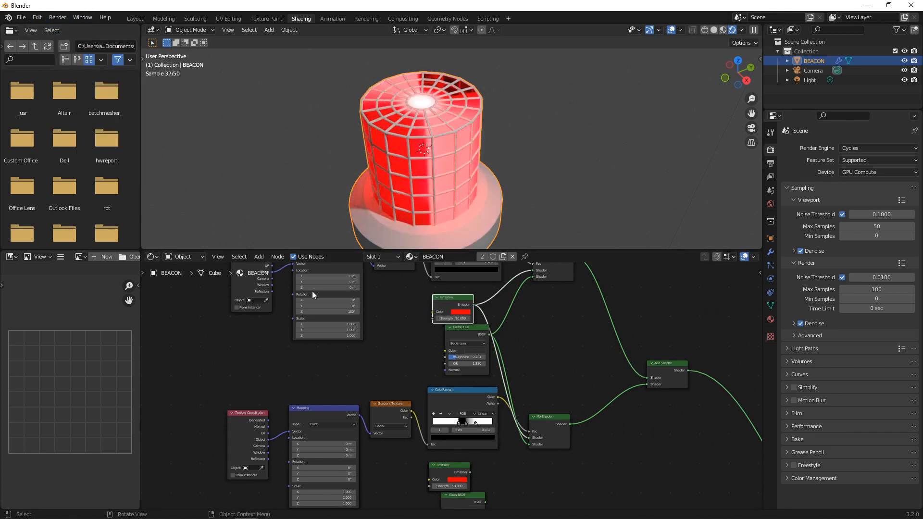
Delete the disconnected Emission and Glass BSDF nodes of the lower radial branch.
{"action": "left_click", "coordinate": [458, 471]}
{"action": "key", "text": "x"}
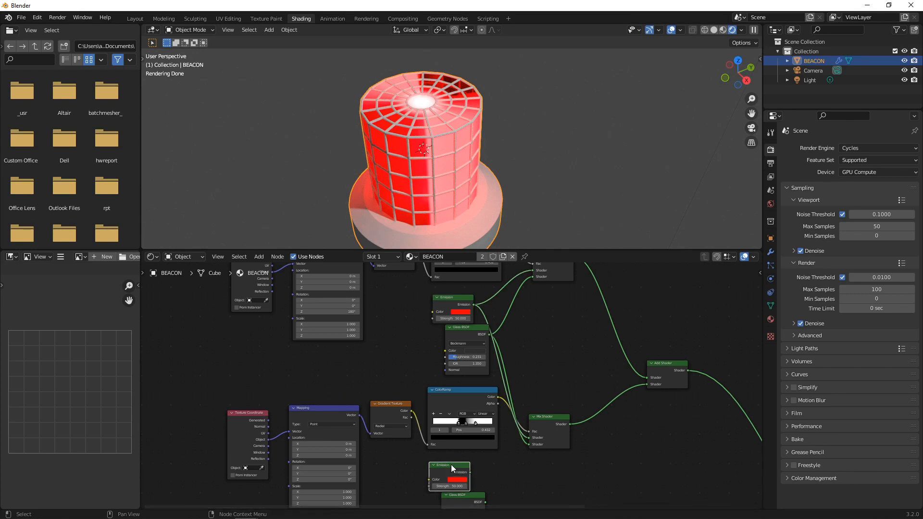
{"action": "left_click", "coordinate": [461, 497]}
{"action": "key", "text": "x"}
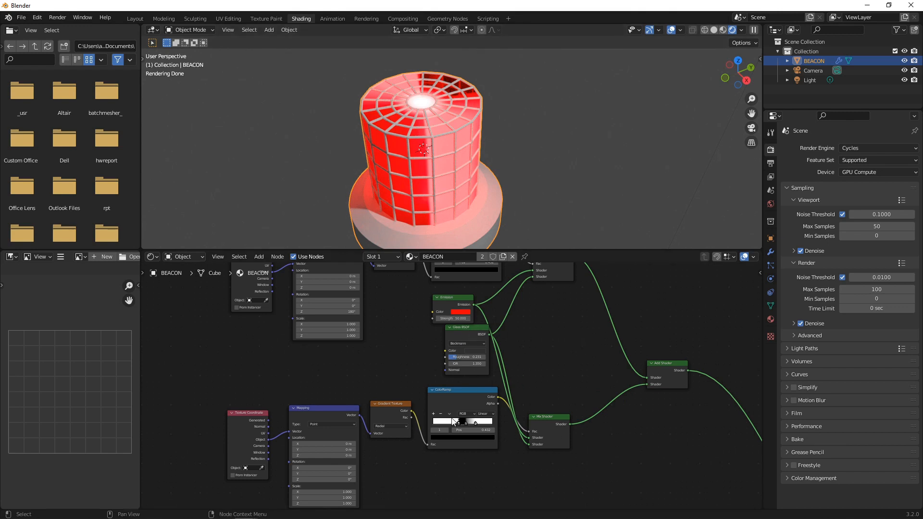
Switch the Image Editor area to a Timeline and set the current frame to 0.
{"action": "middle_click_drag", "start_coordinate": [369, 385], "coordinate": [462, 354]}
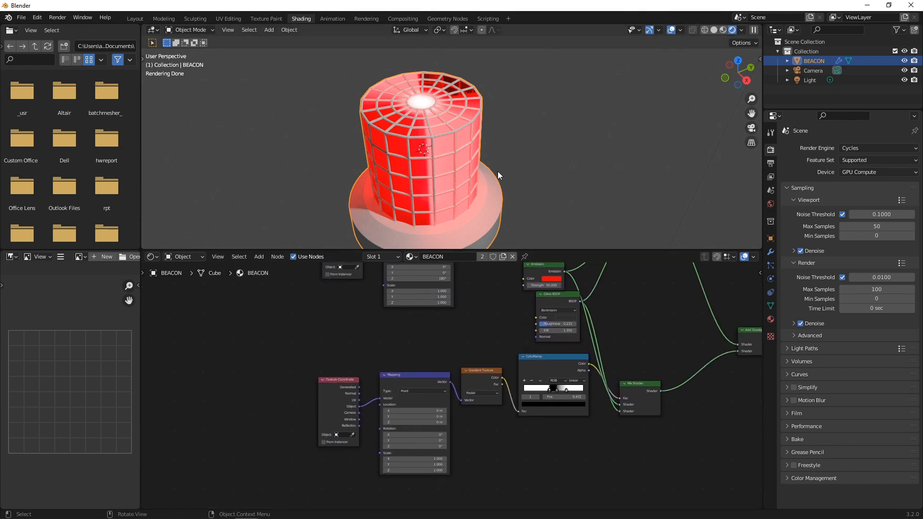
{"action": "scroll", "coordinate": [420, 327], "scroll_direction": "down", "scroll_amount": 3}
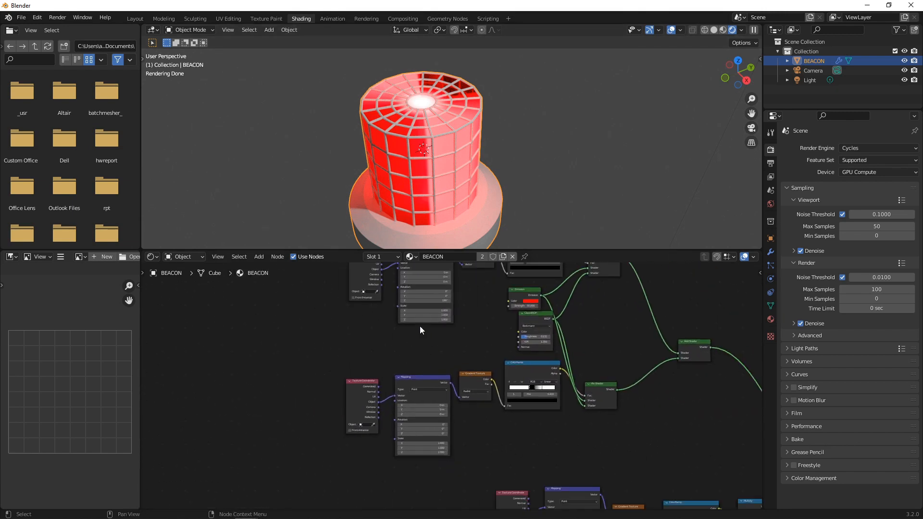
{"action": "scroll", "coordinate": [420, 328], "scroll_direction": "up", "scroll_amount": 1}
{"action": "middle_click_drag", "start_coordinate": [419, 336], "coordinate": [421, 417]}
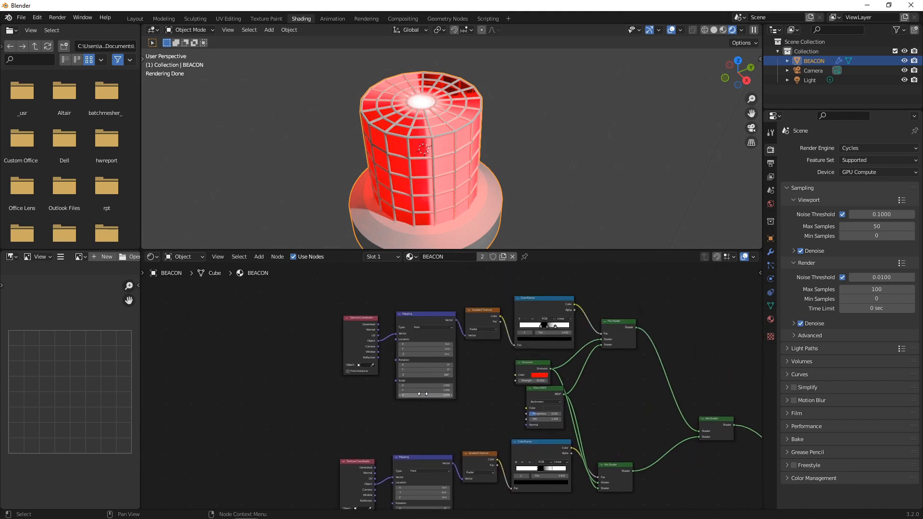
{"action": "left_click", "coordinate": [10, 257]}
{"action": "left_click", "coordinate": [157, 294]}
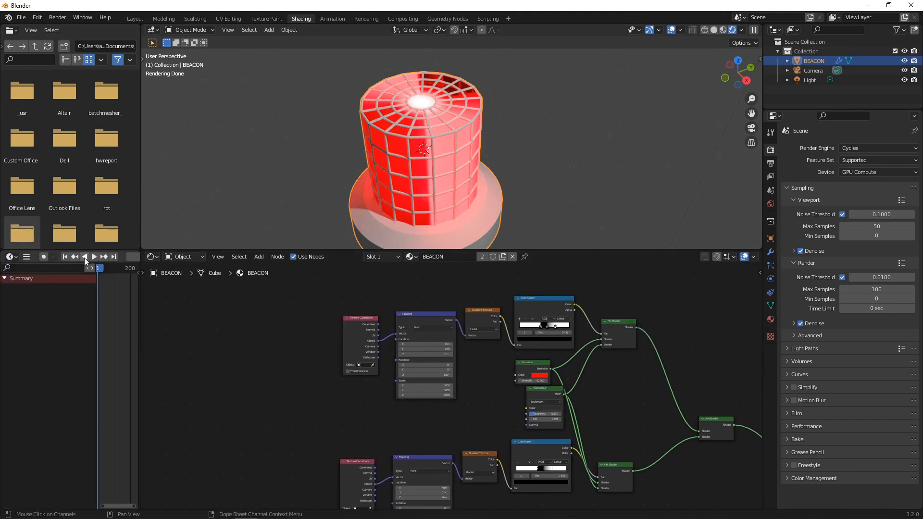
{"action": "left_click_drag", "start_coordinate": [100, 269], "coordinate": [85, 270]}
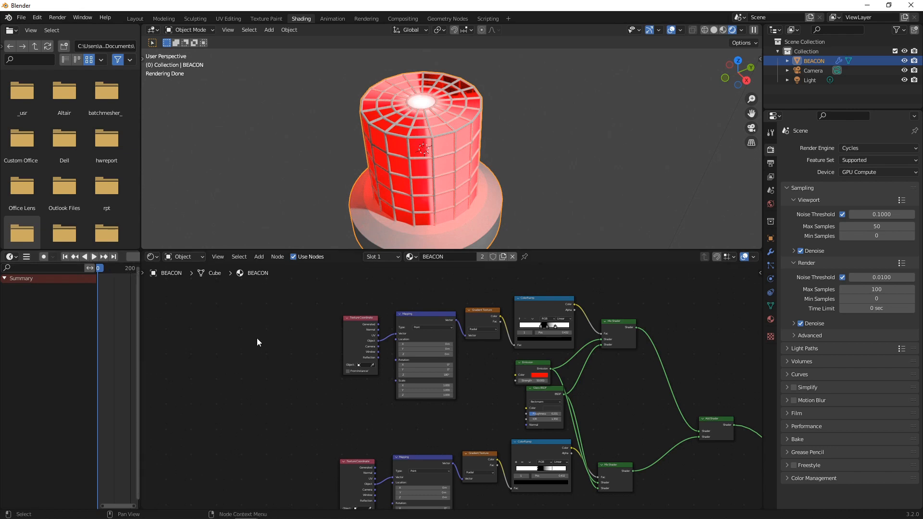
Insert rotation keyframes on the Mapping nodes of both radial gradient branches at frame 0.
{"action": "scroll", "coordinate": [445, 397], "scroll_direction": "up", "scroll_amount": 2}
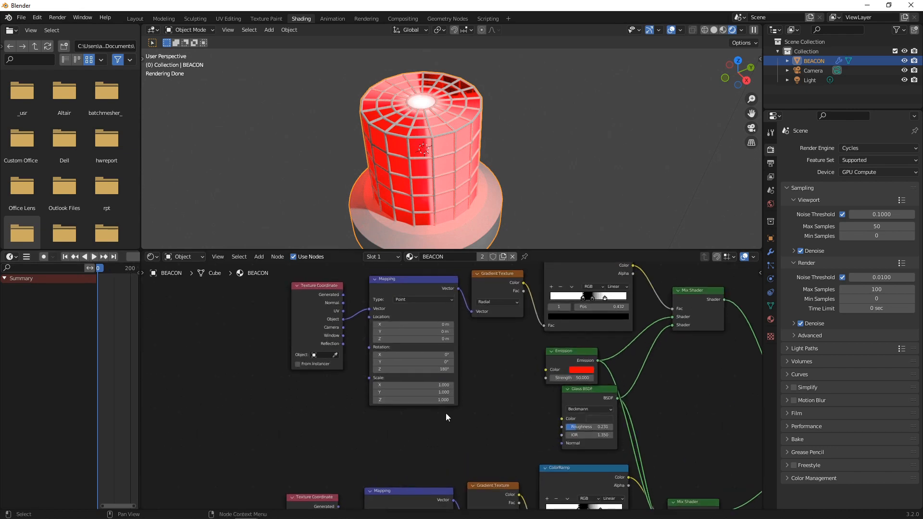
{"action": "right_click", "coordinate": [417, 369]}
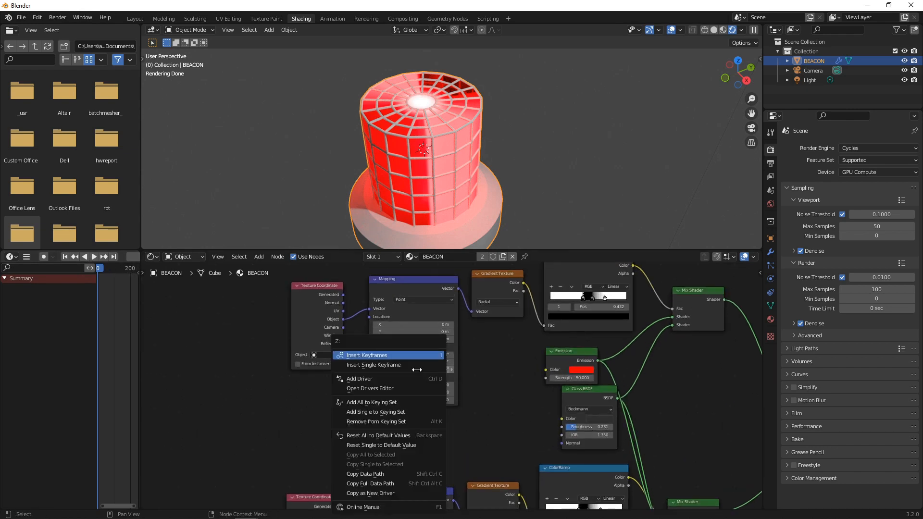
{"action": "left_click", "coordinate": [381, 359]}
{"action": "scroll", "coordinate": [437, 377], "scroll_direction": "down", "scroll_amount": 2}
{"action": "scroll", "coordinate": [433, 475], "scroll_direction": "up", "scroll_amount": 3}
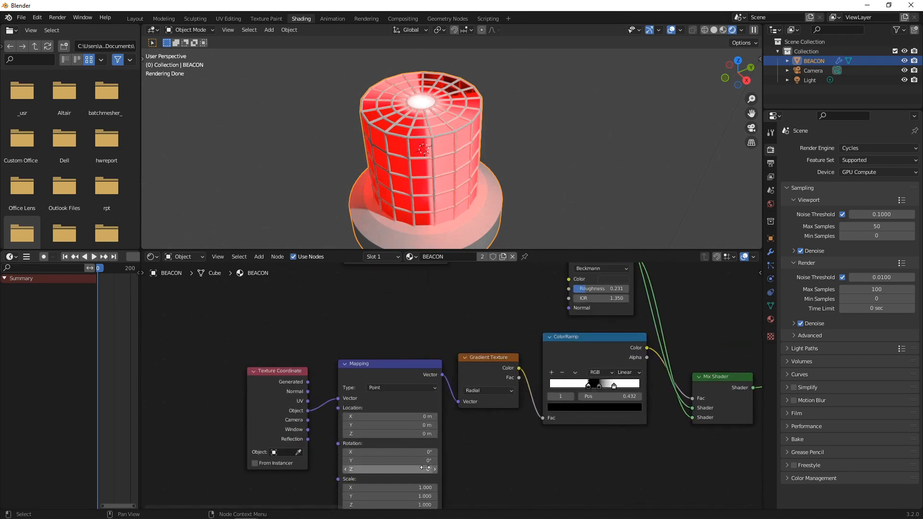
{"action": "right_click", "coordinate": [426, 470]}
{"action": "left_click", "coordinate": [384, 357]}
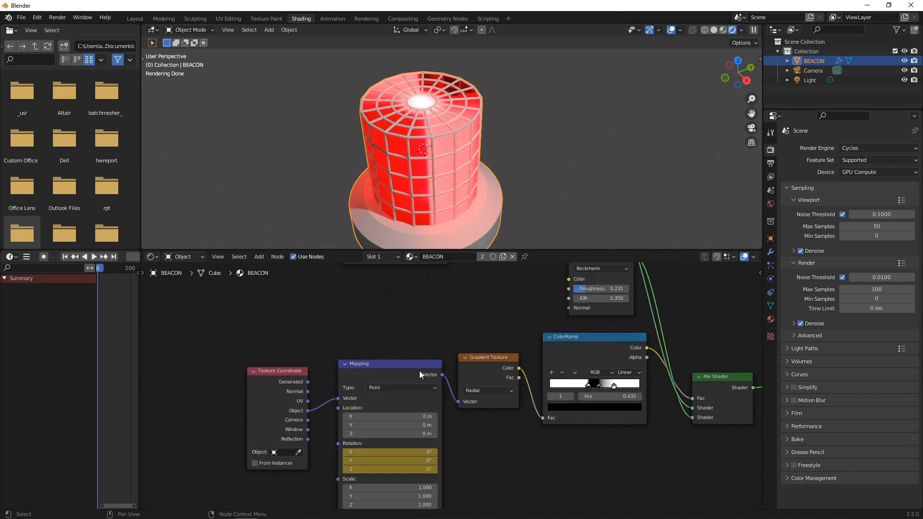
Go to the end frame 250 and set the lower radial branch's Mapping Z rotation to 1800°.
{"action": "left_click", "coordinate": [114, 257]}
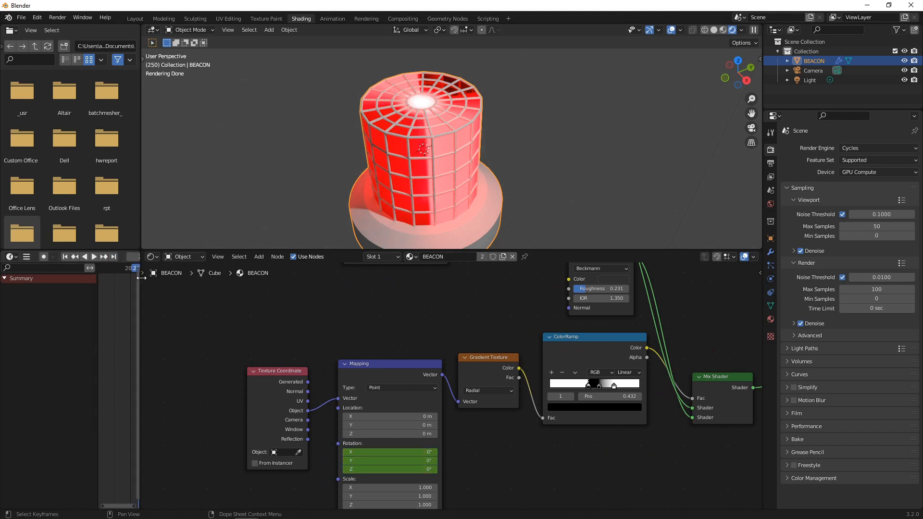
{"action": "left_click", "coordinate": [416, 469]}
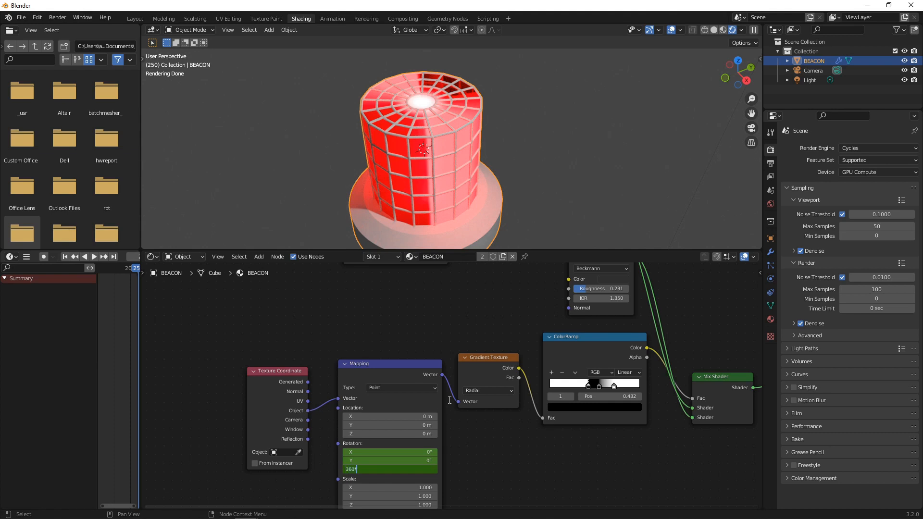
{"action": "key", "text": "Return"}
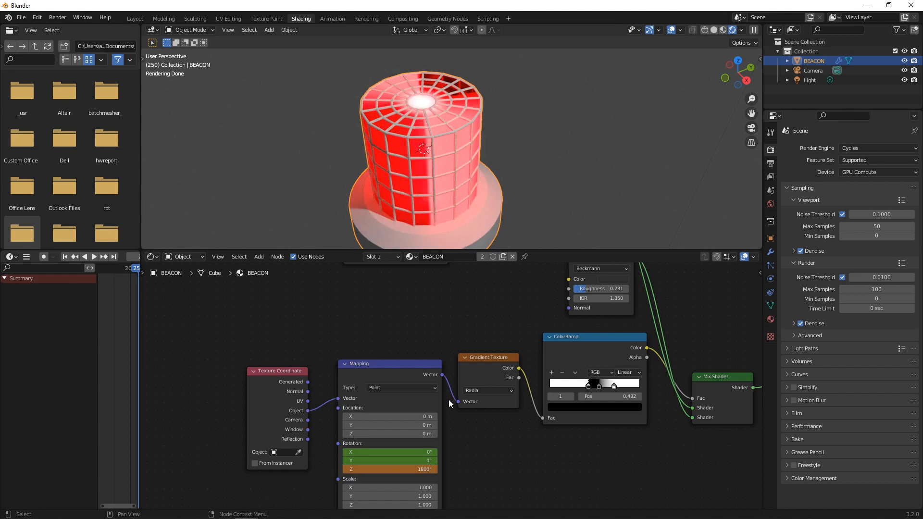
Insert rotation keyframes on the lower radial branch's Mapping node at frame 250.
{"action": "right_click", "coordinate": [389, 469]}
{"action": "left_click", "coordinate": [365, 360]}
{"action": "scroll", "coordinate": [395, 350], "scroll_direction": "up", "scroll_amount": 2}
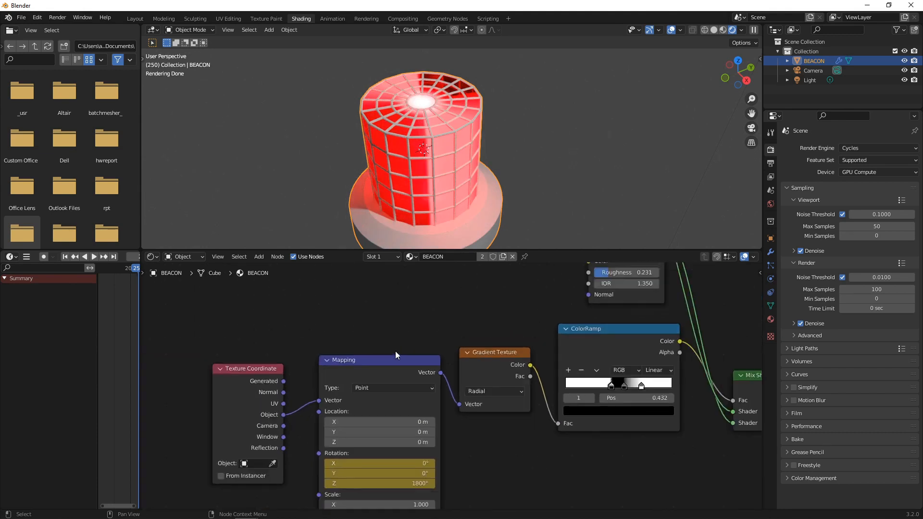
Set the upper radial branch's Mapping Z rotation to 180+360*5 degrees and keyframe the rotation at frame 250.
{"action": "scroll", "coordinate": [395, 351], "scroll_direction": "down", "scroll_amount": 8}
{"action": "middle_click_drag", "start_coordinate": [407, 302], "coordinate": [398, 382]}
{"action": "scroll", "coordinate": [398, 383], "scroll_direction": "up", "scroll_amount": 8}
{"action": "left_click", "coordinate": [390, 363]}
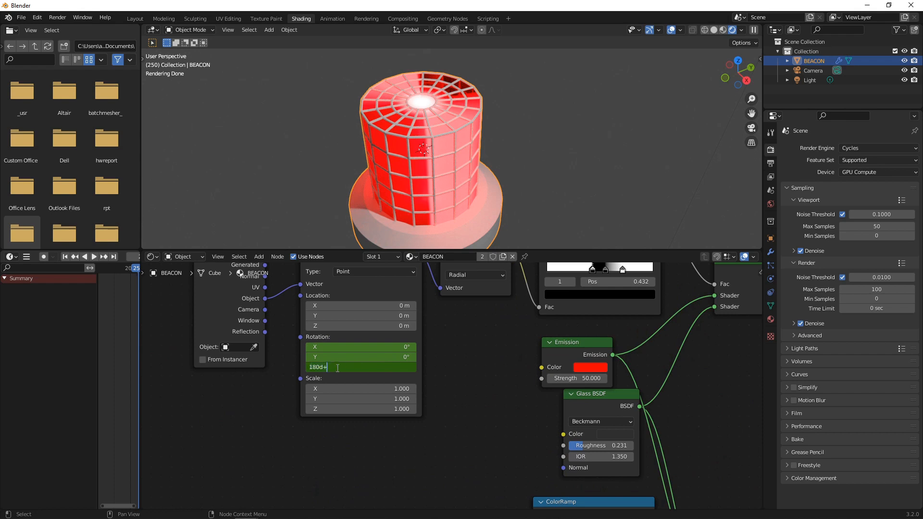
{"action": "type", "text": "+360*5"}
{"action": "key", "text": "Return"}
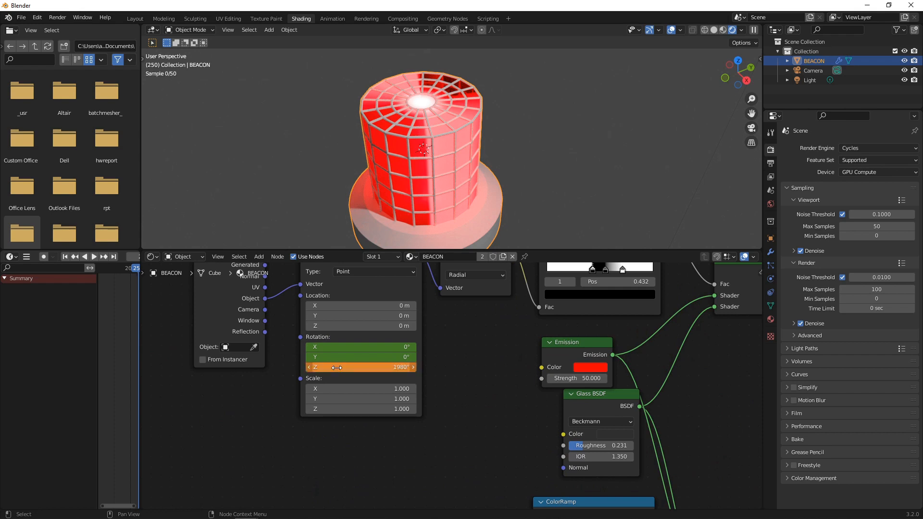
{"action": "right_click", "coordinate": [337, 367]}
{"action": "left_click", "coordinate": [317, 364]}
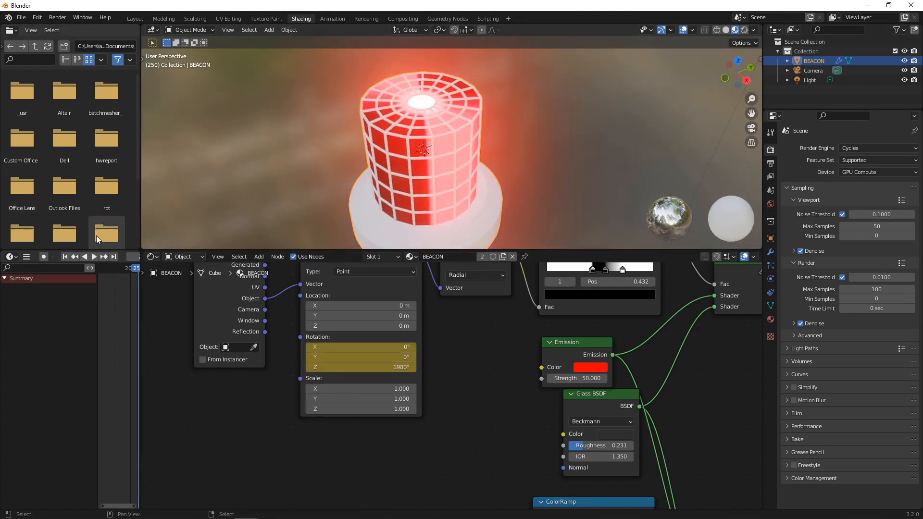
Play back the rotating beacon light in Material Preview shading, then pause it.
{"action": "left_click", "coordinate": [94, 258]}
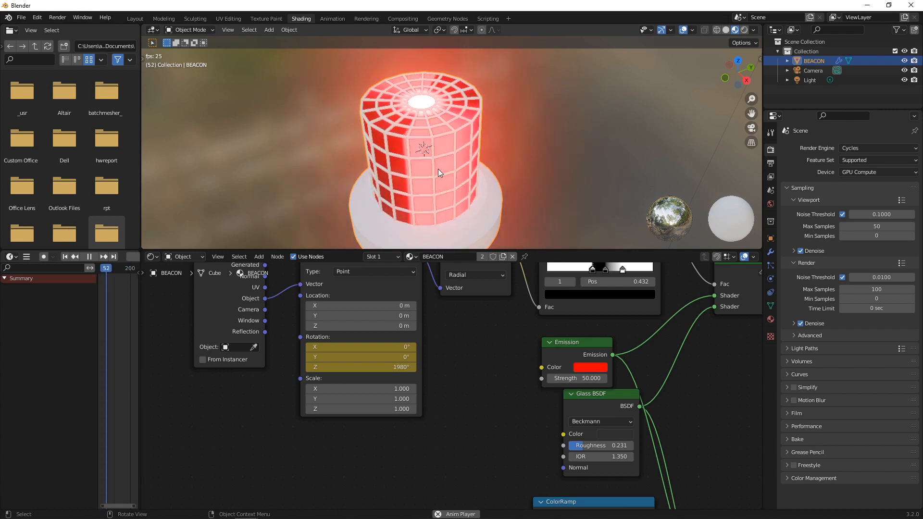
{"action": "left_click", "coordinate": [91, 257]}
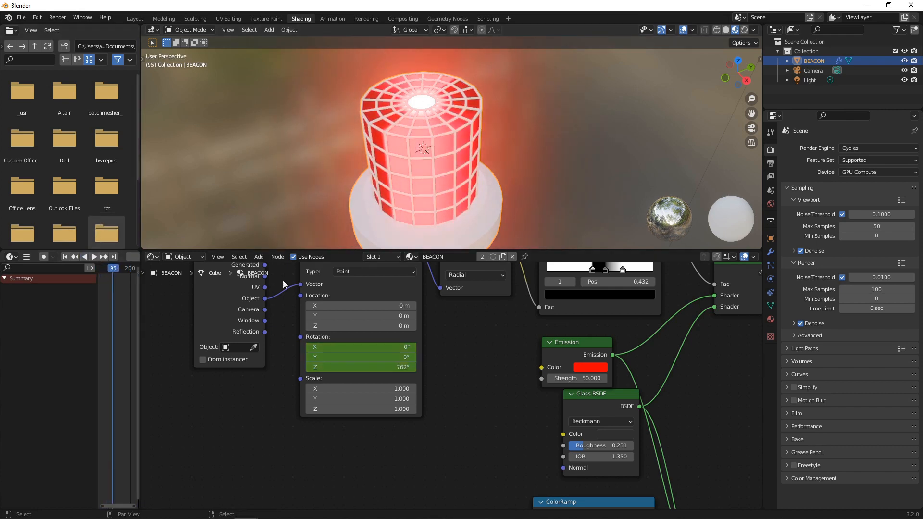
Expand the upper Mapping node's animation channels and set its rotation keyframes to Linear interpolation.
{"action": "left_click", "coordinate": [339, 290]}
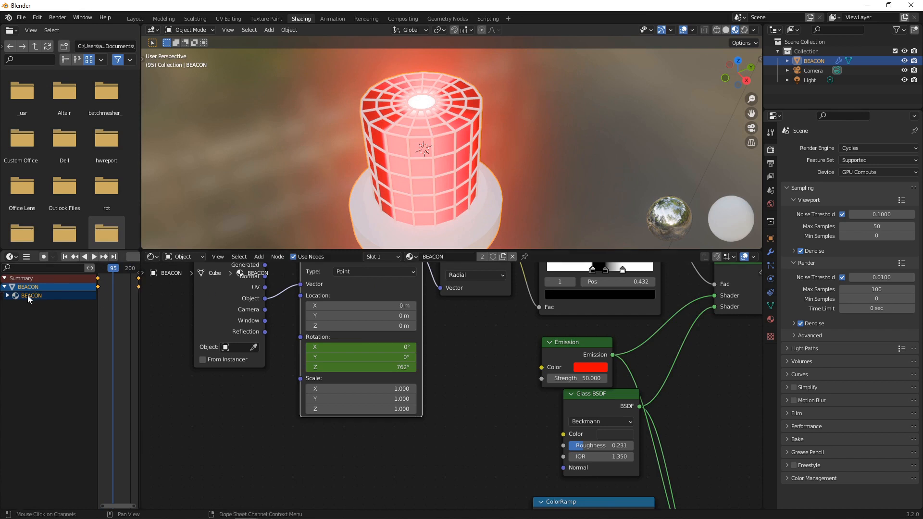
{"action": "left_click", "coordinate": [9, 296]}
{"action": "left_click", "coordinate": [10, 305]}
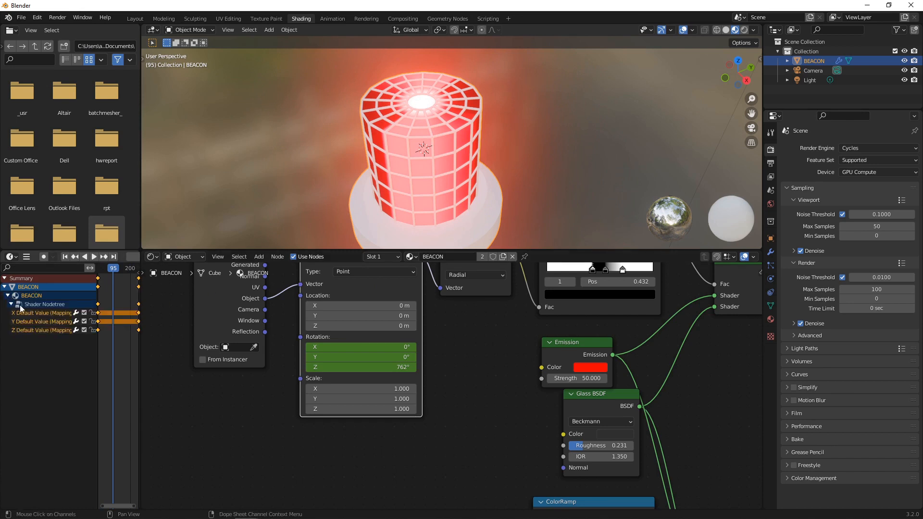
{"action": "right_click", "coordinate": [108, 316]}
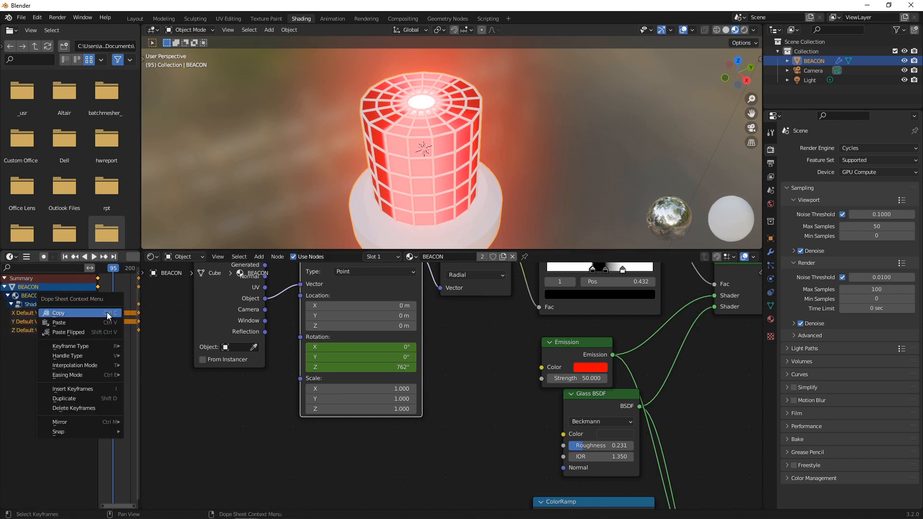
{"action": "mouse_move", "coordinate": [108, 366]}
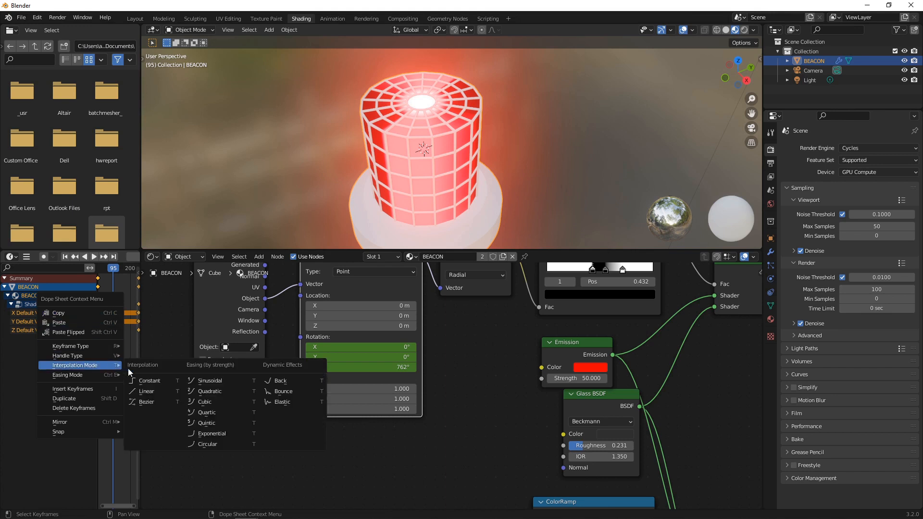
{"action": "left_click", "coordinate": [145, 391]}
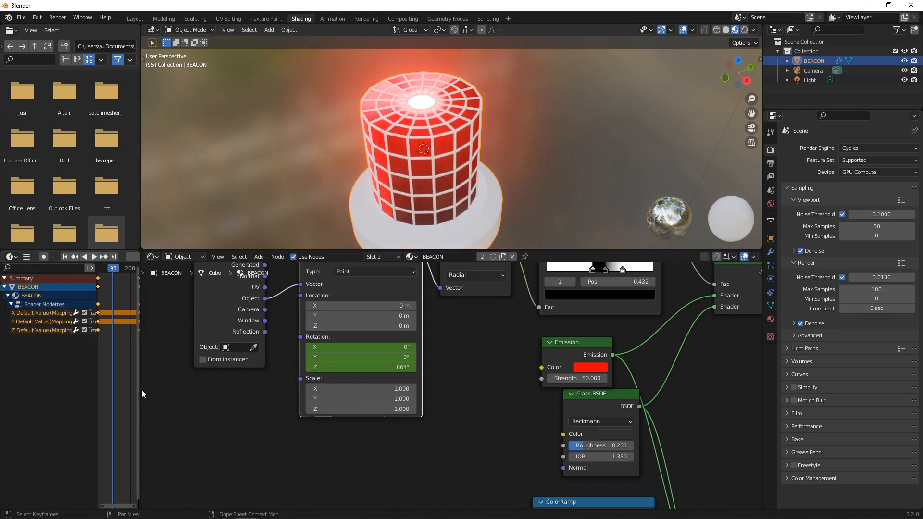
{"action": "right_click", "coordinate": [104, 325]}
{"action": "mouse_move", "coordinate": [103, 321]}
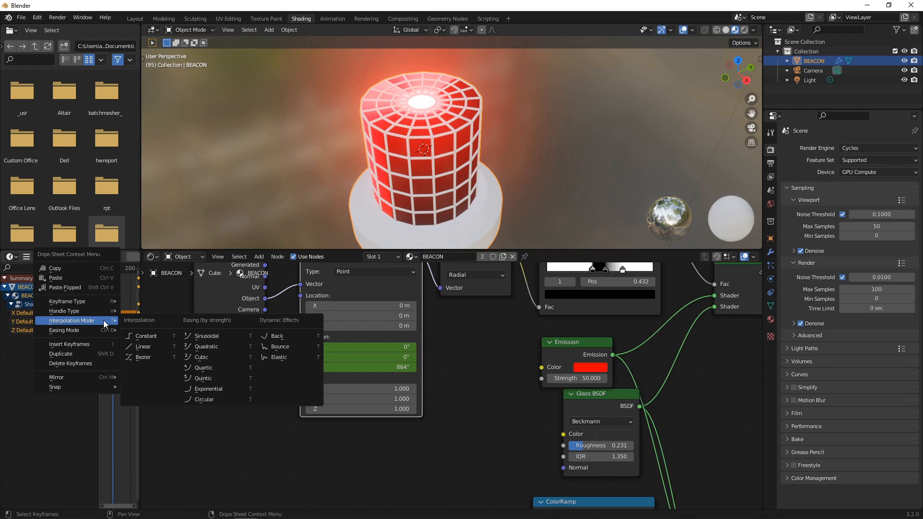
{"action": "left_click", "coordinate": [142, 356]}
{"action": "left_click", "coordinate": [206, 426]}
{"action": "scroll", "coordinate": [316, 336], "scroll_direction": "down", "scroll_amount": 1}
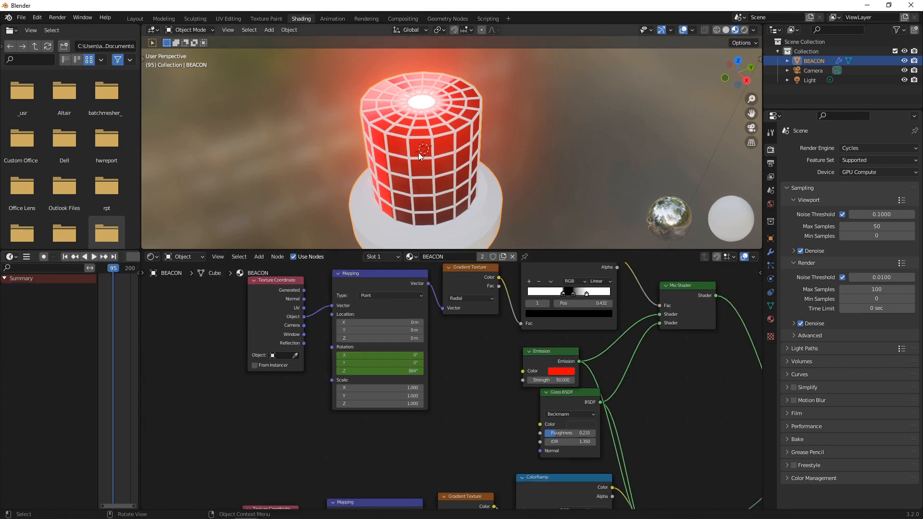
Select the lower radial branch's Mapping node and set its rotation keyframes to Linear interpolation.
{"action": "left_click", "coordinate": [362, 277]}
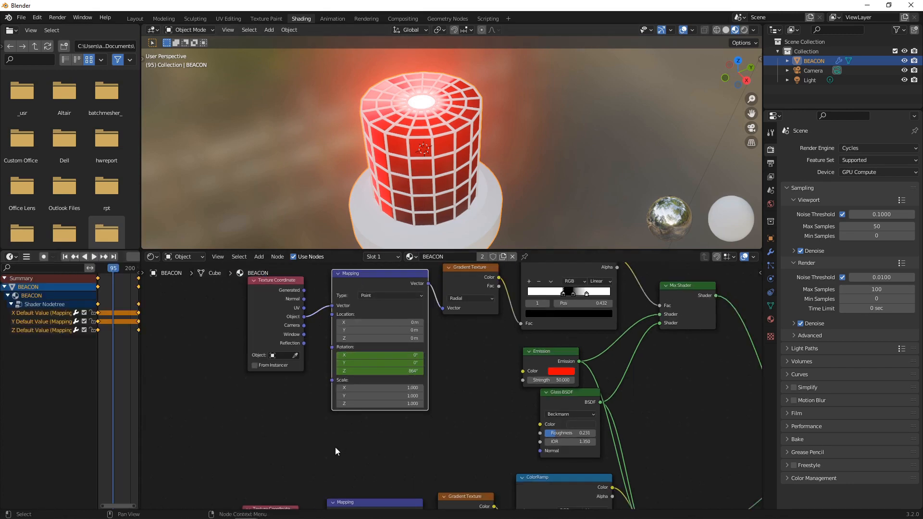
{"action": "scroll", "coordinate": [335, 447], "scroll_direction": "down", "scroll_amount": 2}
{"action": "middle_click_drag", "start_coordinate": [339, 447], "coordinate": [297, 347]}
{"action": "left_click", "coordinate": [336, 365]}
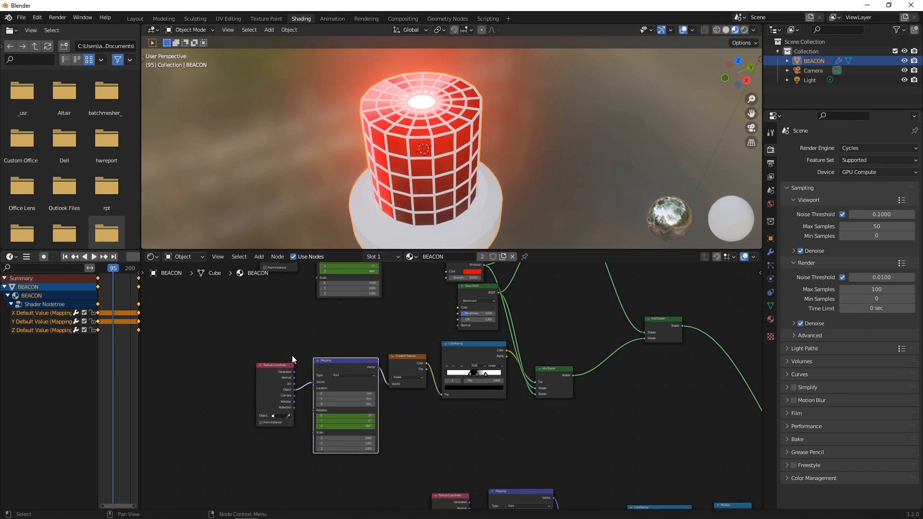
{"action": "right_click", "coordinate": [110, 313]}
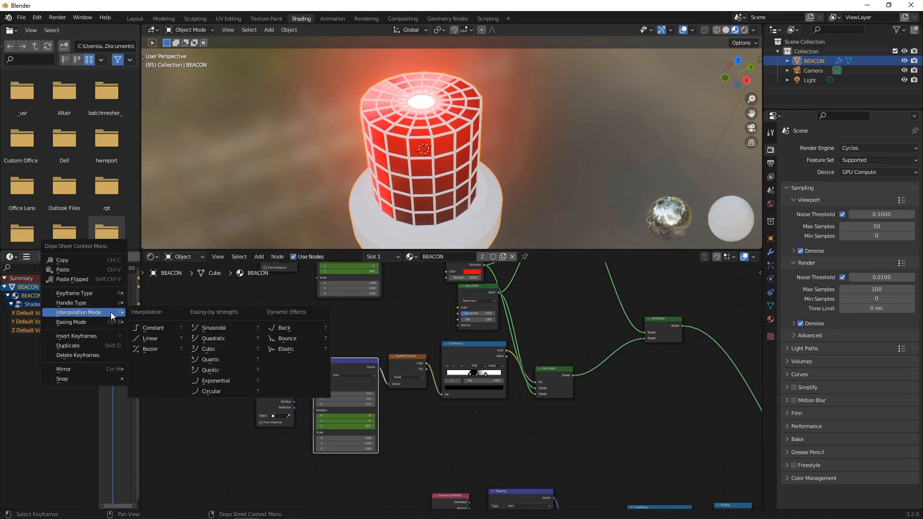
{"action": "right_click", "coordinate": [117, 313]}
{"action": "mouse_move", "coordinate": [117, 313]}
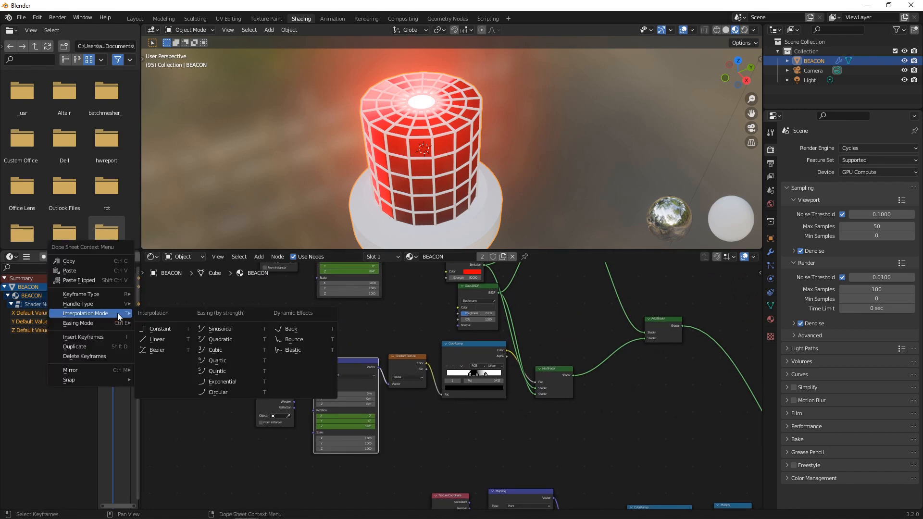
{"action": "left_click", "coordinate": [177, 348]}
{"action": "right_click", "coordinate": [126, 322]}
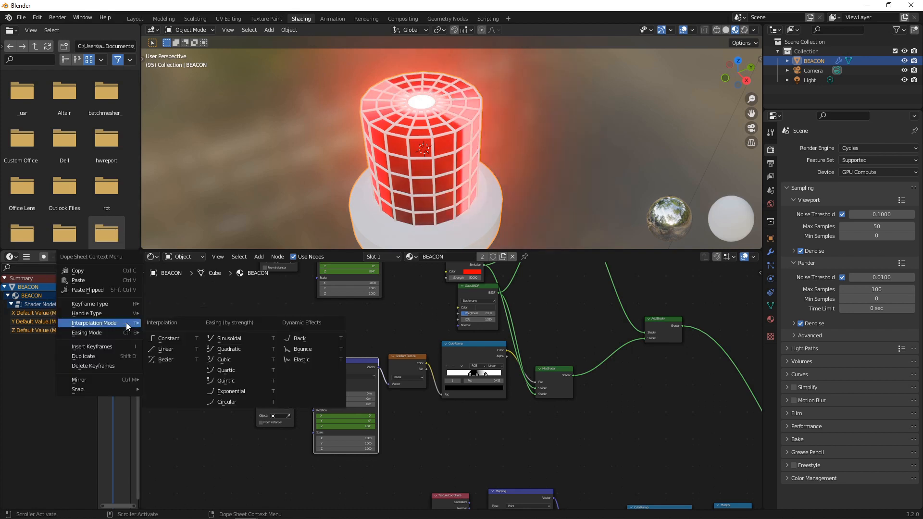
{"action": "left_click", "coordinate": [169, 349]}
{"action": "left_click", "coordinate": [169, 349]}
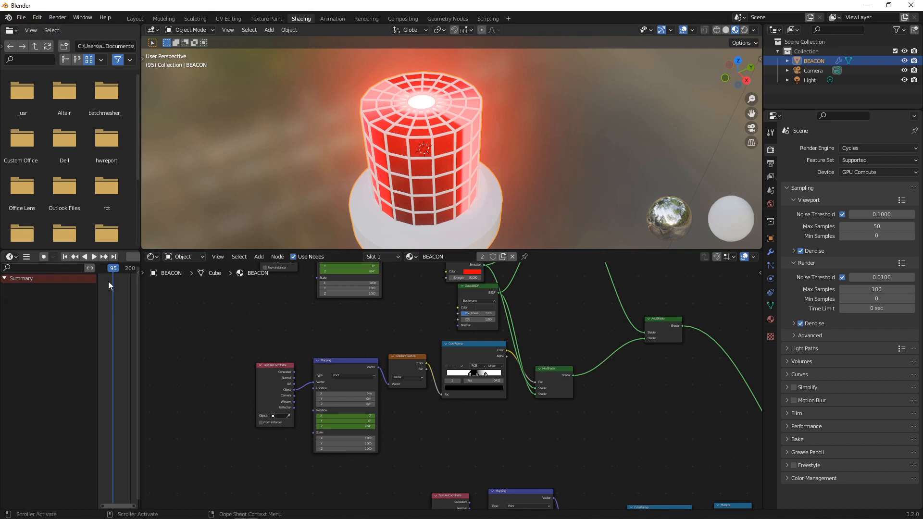
Play back the light rotation in Material Preview and again in Rendered shading, viewing the beacon from above, then pause.
{"action": "left_click", "coordinate": [94, 257]}
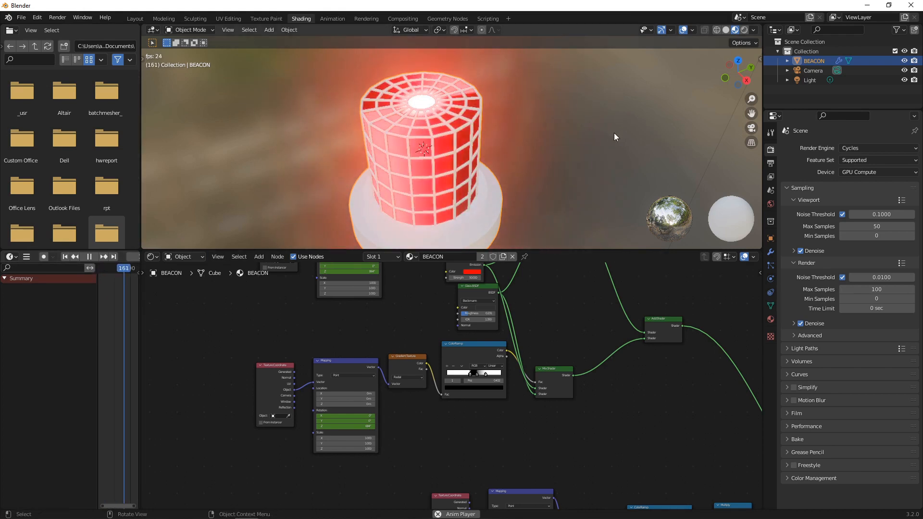
{"action": "left_click", "coordinate": [89, 257]}
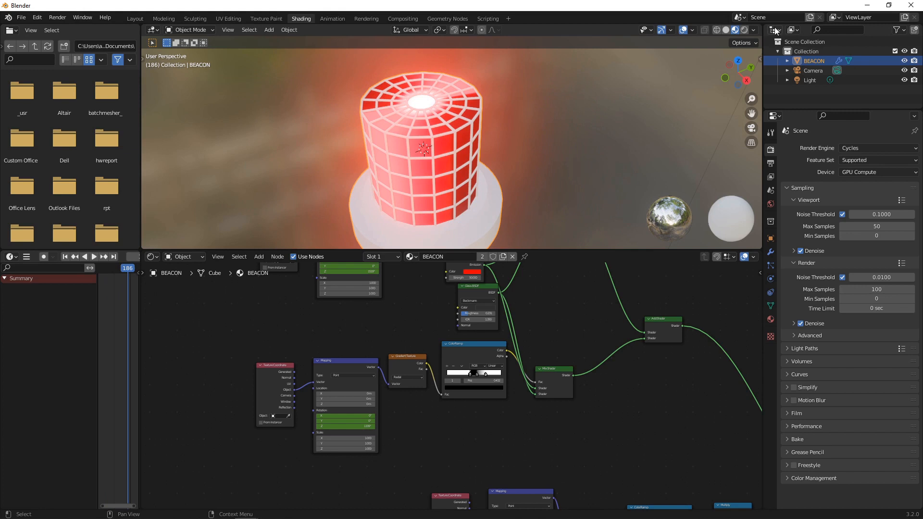
{"action": "left_click", "coordinate": [742, 30]}
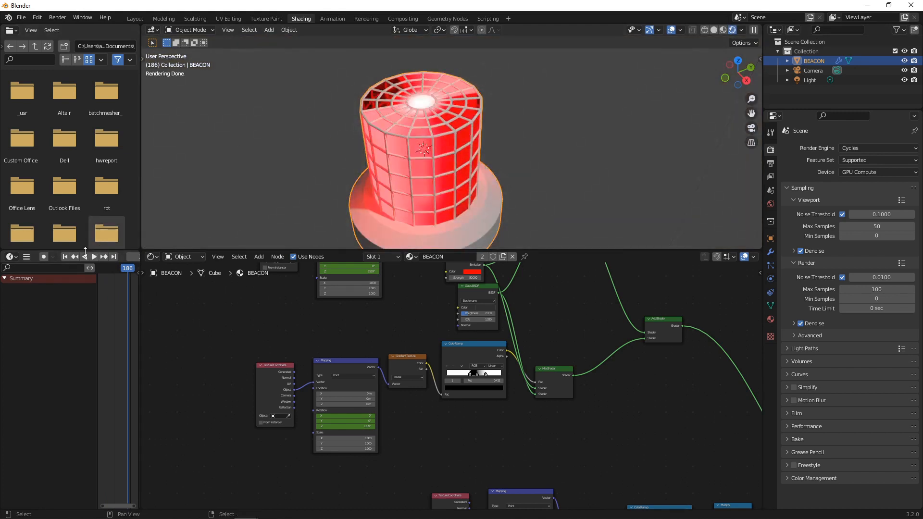
{"action": "key", "text": "space"}
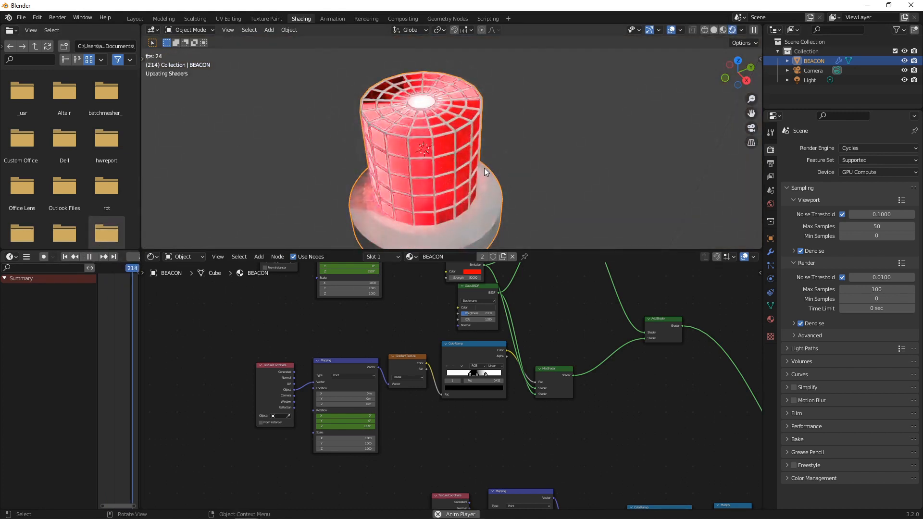
{"action": "middle_click_drag", "start_coordinate": [484, 168], "coordinate": [489, 189]}
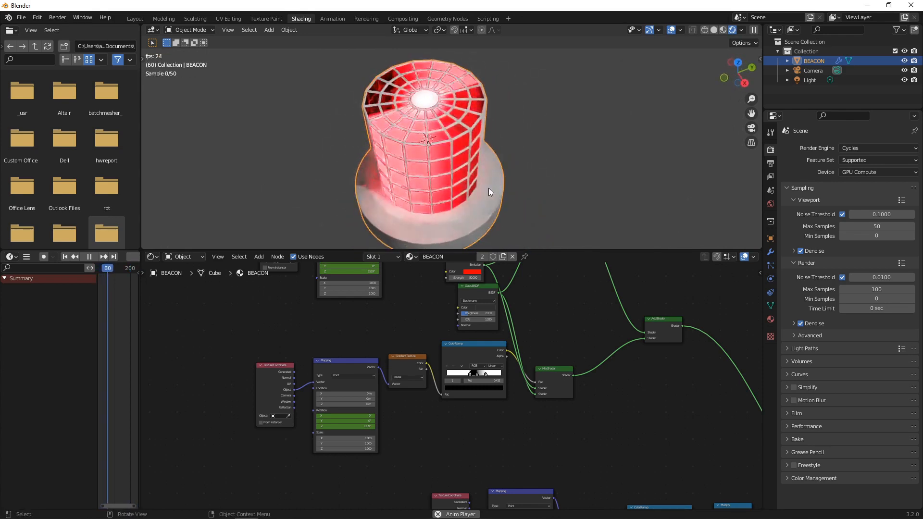
{"action": "left_click", "coordinate": [543, 180]}
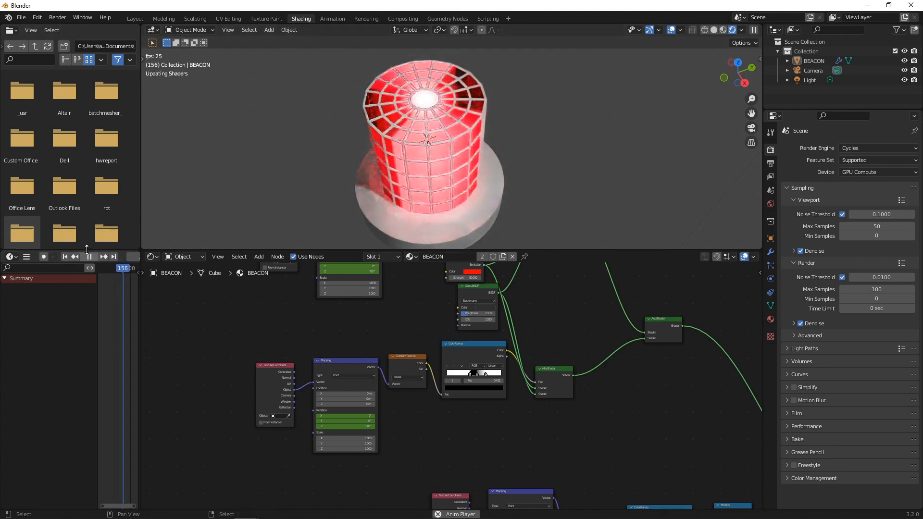
{"action": "left_click", "coordinate": [89, 257]}
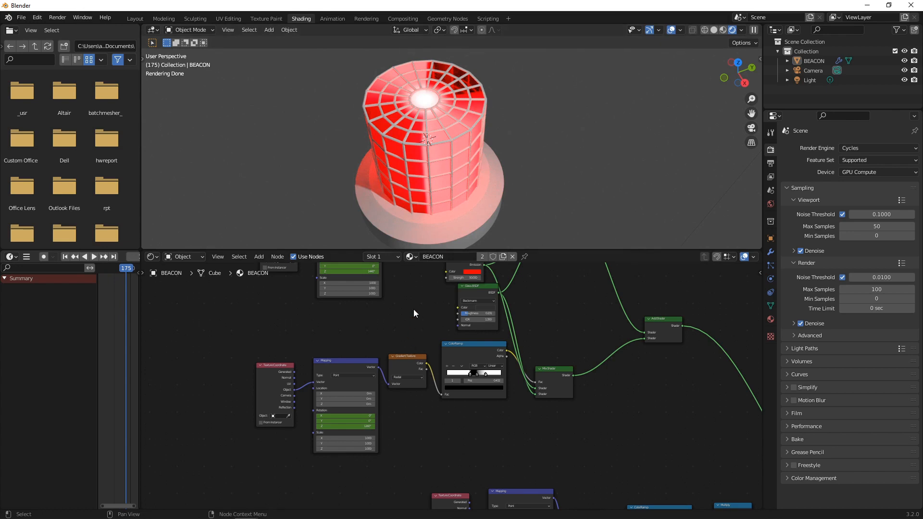
Add a second material slot to the beacon with a new material named WIRE.
{"action": "scroll", "coordinate": [416, 313], "scroll_direction": "down", "scroll_amount": 2}
{"action": "left_click", "coordinate": [771, 320]}
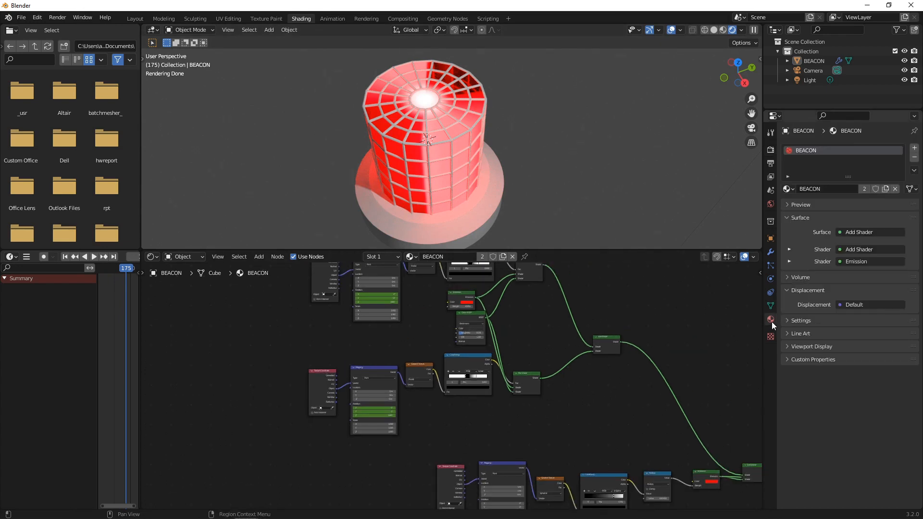
{"action": "left_click", "coordinate": [915, 149]}
{"action": "left_click", "coordinate": [830, 204]}
{"action": "double_click", "coordinate": [831, 205]}
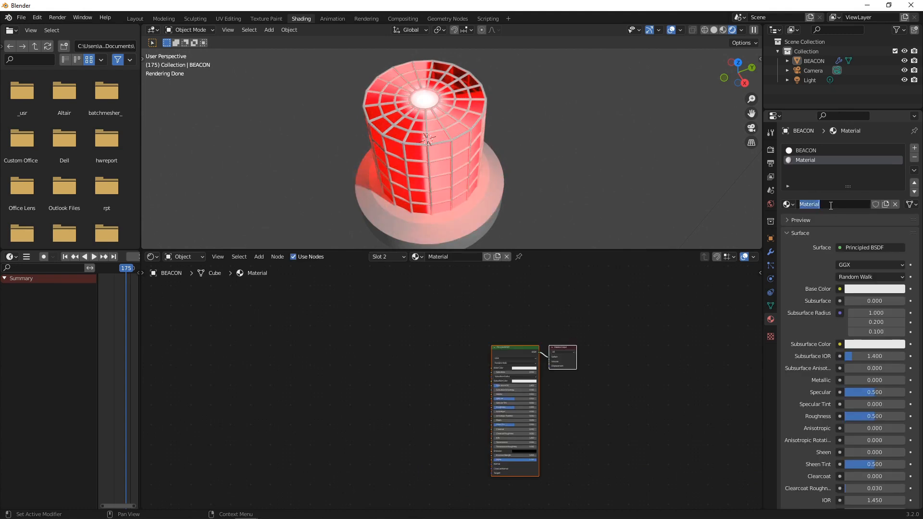
{"action": "type", "text": "w"}
{"action": "type", "text": "IRE"}
{"action": "key", "text": "Return"}
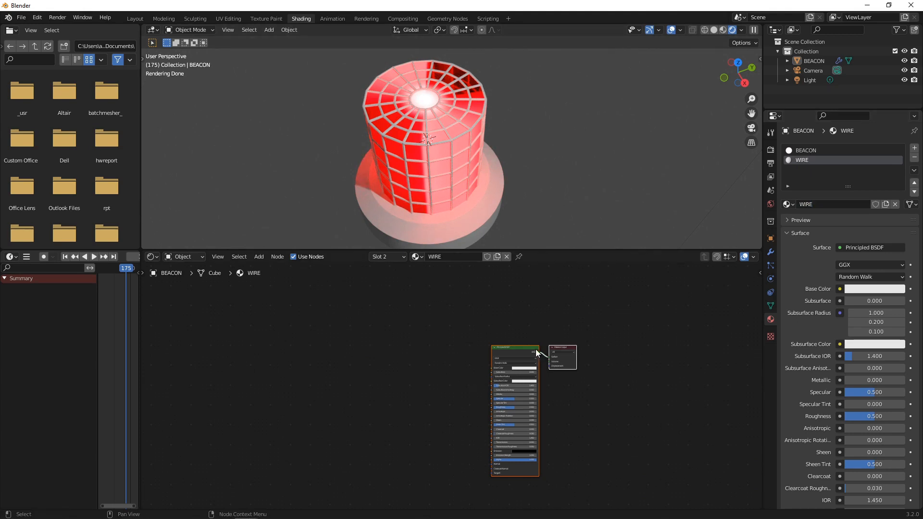
Set the Base Color of the WIRE material's Principled BSDF to black.
{"action": "scroll", "coordinate": [537, 353], "scroll_direction": "up", "scroll_amount": 4}
{"action": "left_click", "coordinate": [485, 320]}
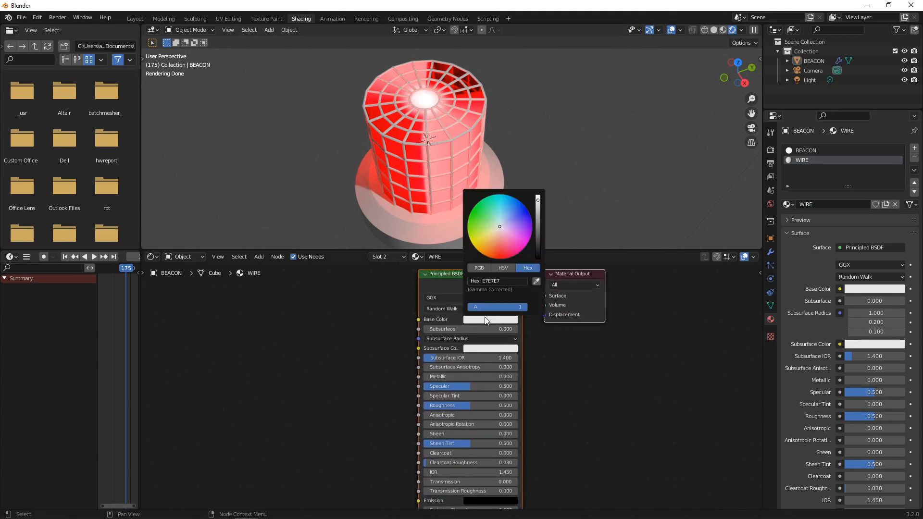
{"action": "left_click", "coordinate": [479, 320]}
{"action": "left_click_drag", "start_coordinate": [539, 238], "coordinate": [538, 258]}
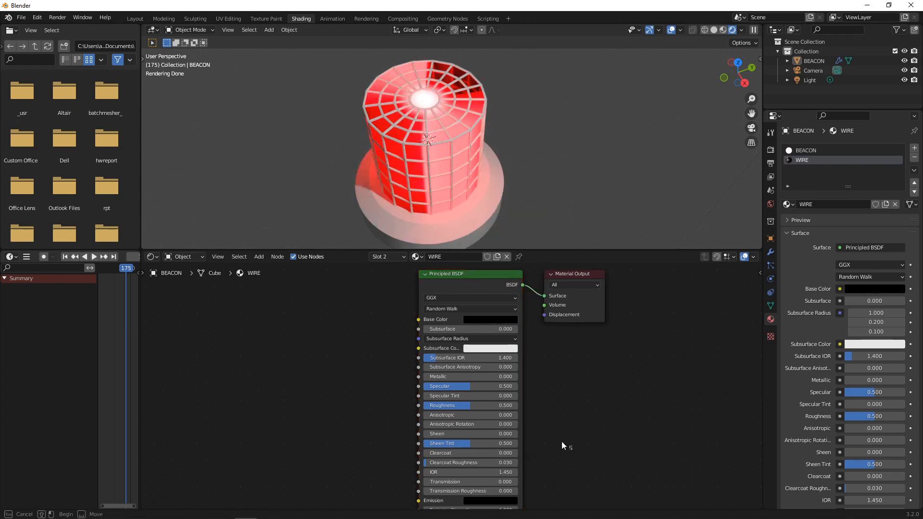
In the Geometry Nodes workspace, assign the WIRE material to the Set Material nodes of the wire grid and the base.
{"action": "left_click", "coordinate": [447, 19]}
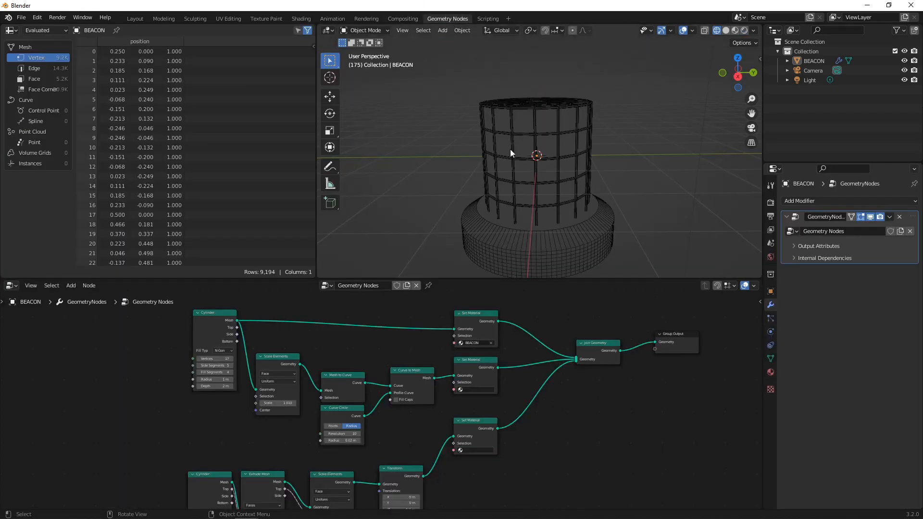
{"action": "left_click", "coordinate": [458, 390]}
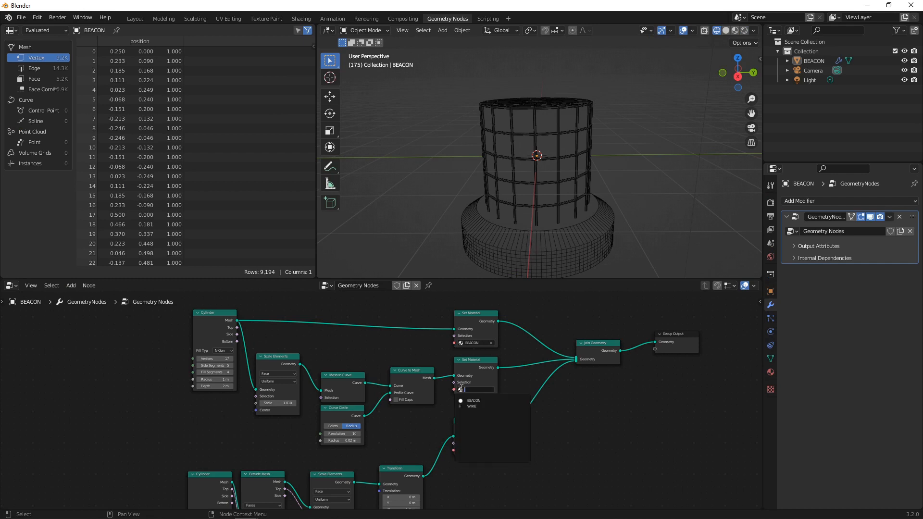
{"action": "left_click", "coordinate": [486, 409]}
{"action": "left_click", "coordinate": [463, 450]}
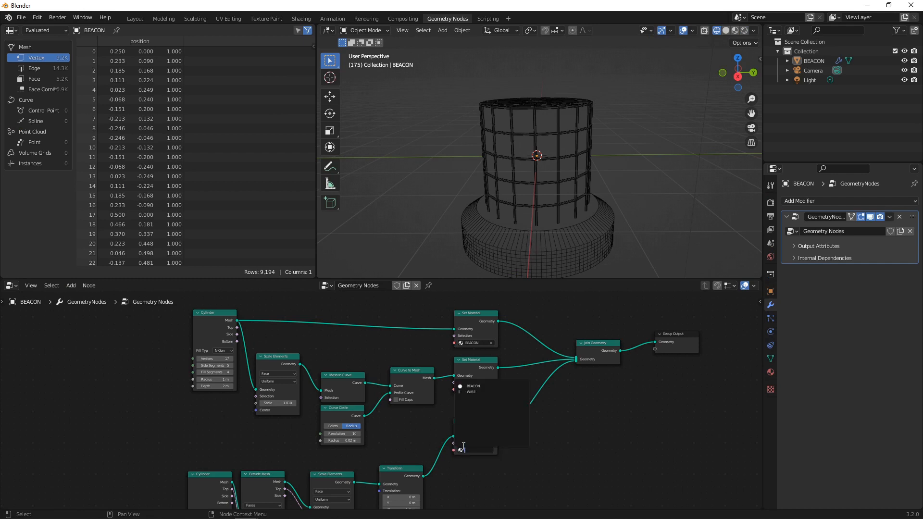
{"action": "left_click", "coordinate": [477, 391]}
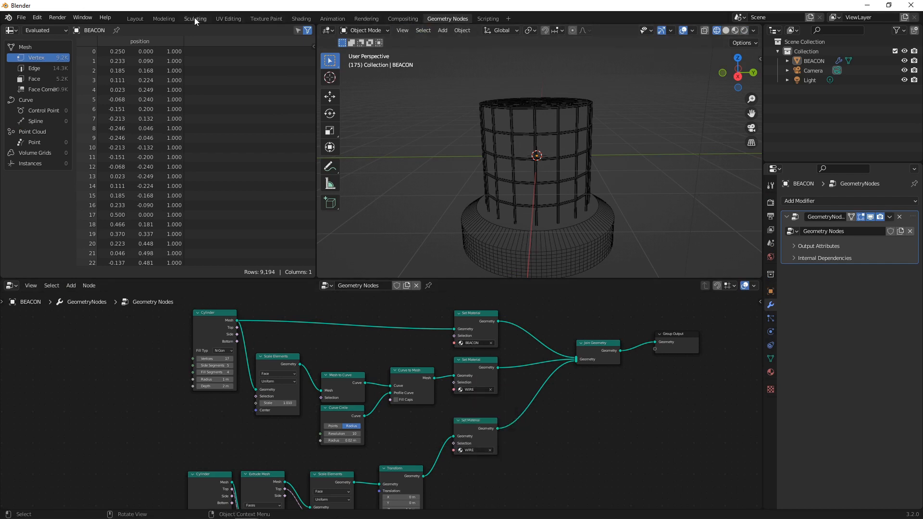
In the Shading workspace, set the WIRE material's Metallic to 0.541 and its Roughness to 0.314.
{"action": "left_click", "coordinate": [302, 19]}
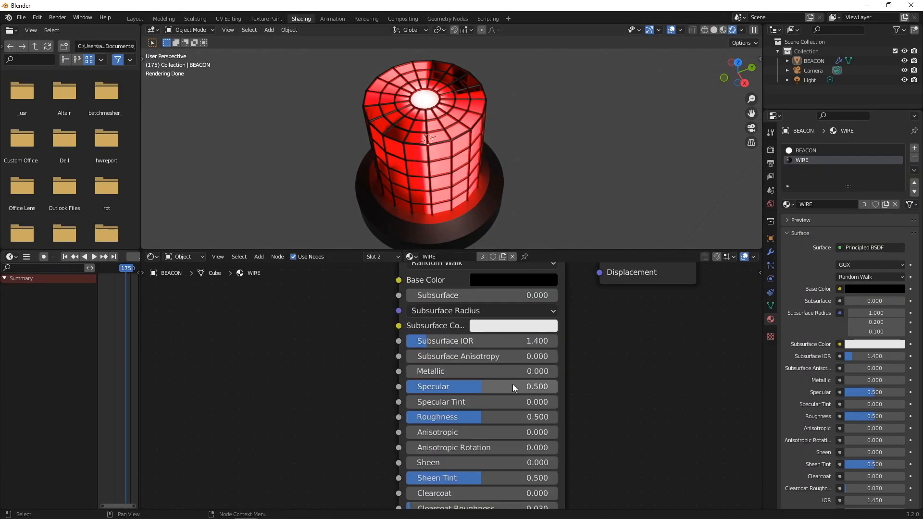
{"action": "scroll", "coordinate": [452, 385], "scroll_direction": "up", "scroll_amount": 2}
{"action": "left_click_drag", "start_coordinate": [452, 371], "coordinate": [535, 372]}
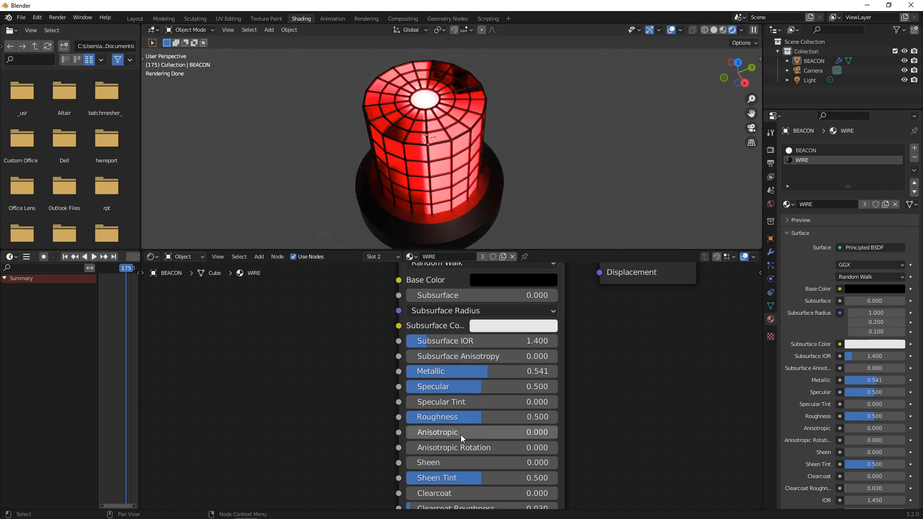
{"action": "mouse_move", "coordinate": [462, 417]}
{"action": "left_mouse_down"}
{"action": "mouse_move", "coordinate": [402, 417]}
{"action": "mouse_move", "coordinate": [454, 417]}
{"action": "left_mouse_up"}
Lighten the WIRE material's Base Color slightly from black to a very dark grey.
{"action": "middle_click_drag", "start_coordinate": [492, 177], "coordinate": [485, 135]}
{"action": "left_click", "coordinate": [536, 287]}
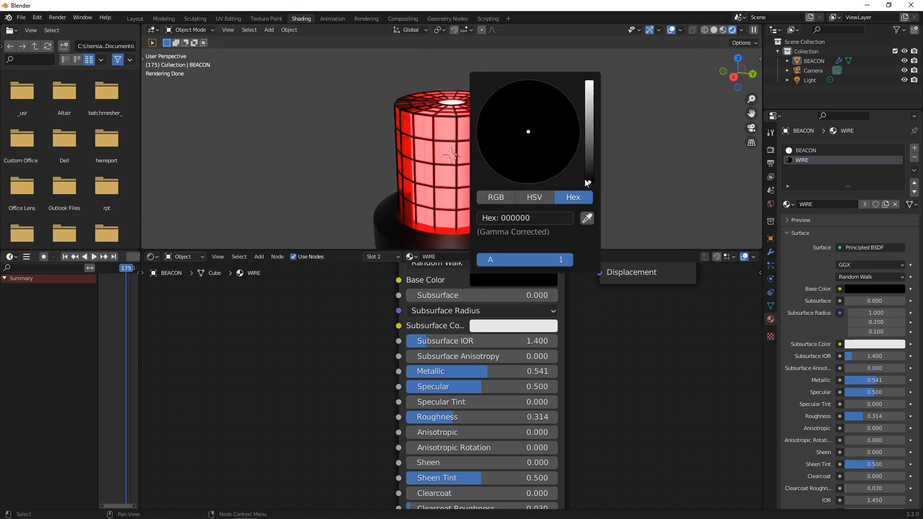
{"action": "left_click", "coordinate": [590, 167]}
{"action": "left_click_drag", "start_coordinate": [590, 165], "coordinate": [591, 165]}
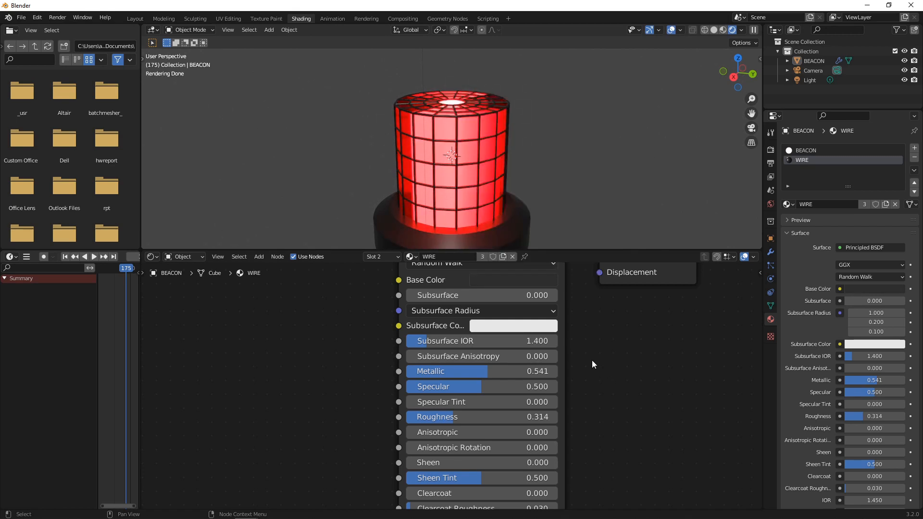
Render a still image of the beacon, inspect it and close the render window.
{"action": "left_click", "coordinate": [67, 23]}
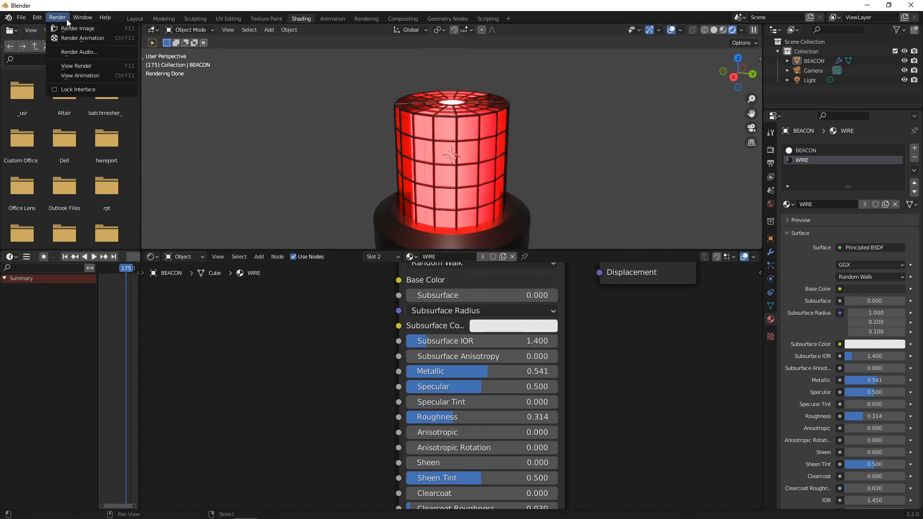
{"action": "left_click", "coordinate": [74, 29]}
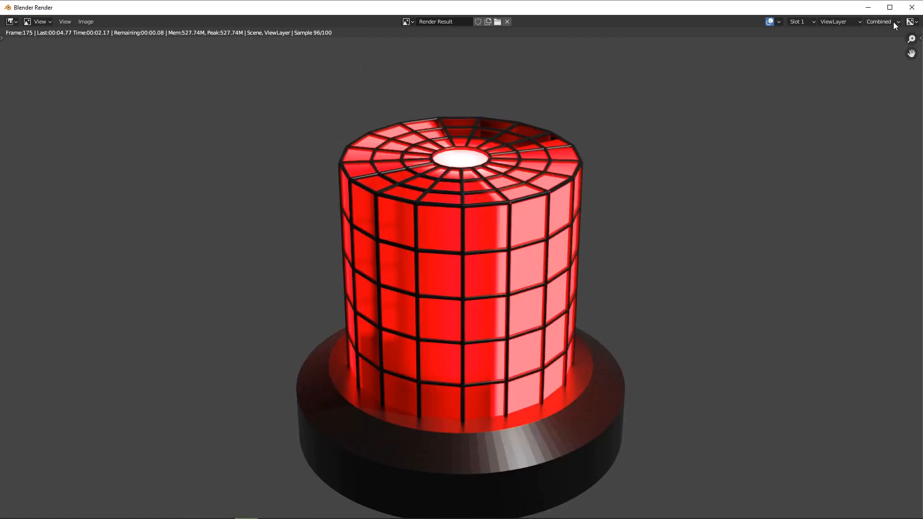
{"action": "left_click", "coordinate": [913, 7]}
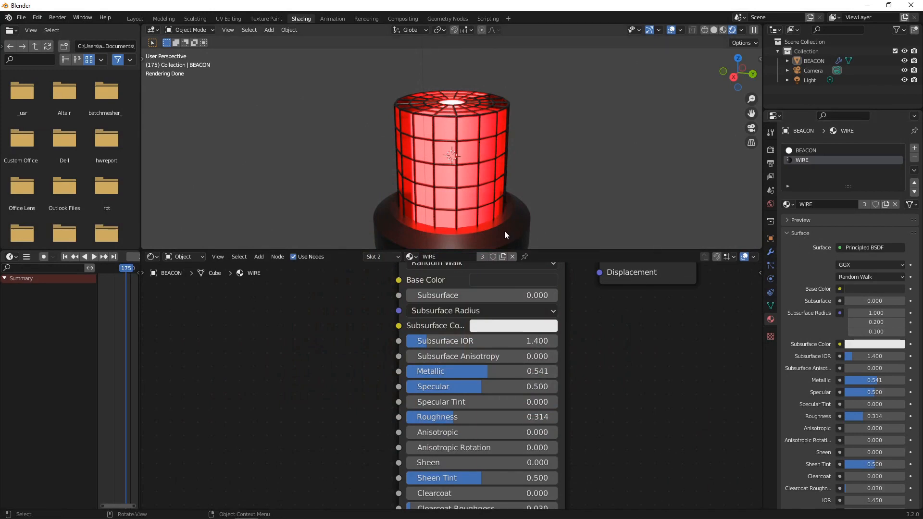
Darken the World background's surface color to pure black.
{"action": "left_click", "coordinate": [513, 248]}
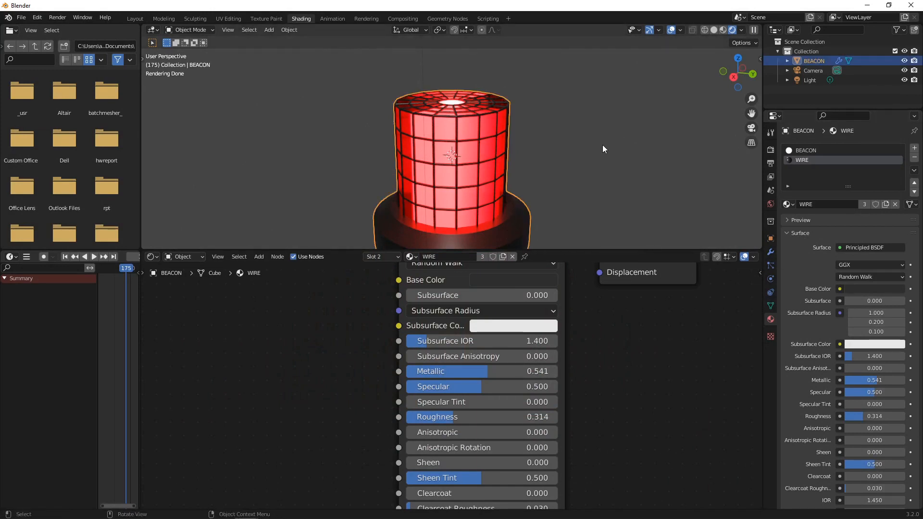
{"action": "left_click", "coordinate": [771, 204]}
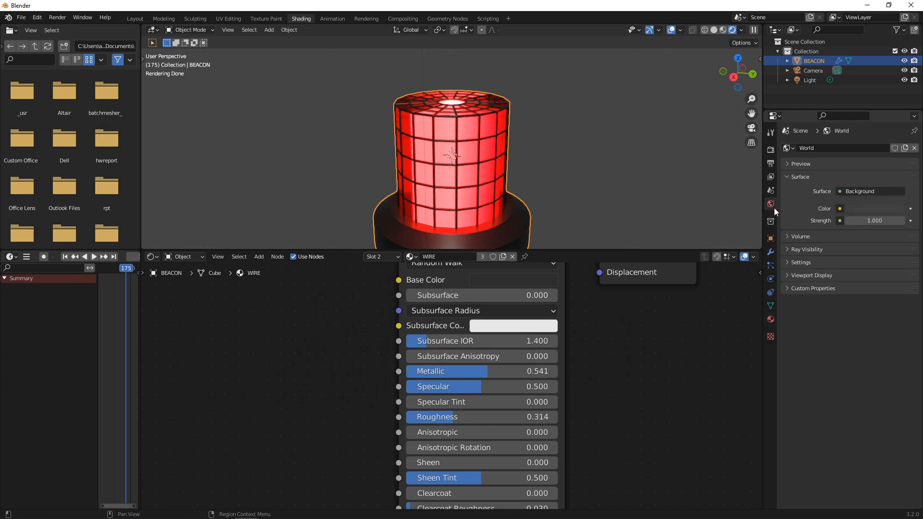
{"action": "left_click", "coordinate": [857, 208]}
{"action": "left_click_drag", "start_coordinate": [895, 128], "coordinate": [898, 146]}
Render the beacon against the black background, view the whole frame and close the render window.
{"action": "left_click", "coordinate": [58, 17]}
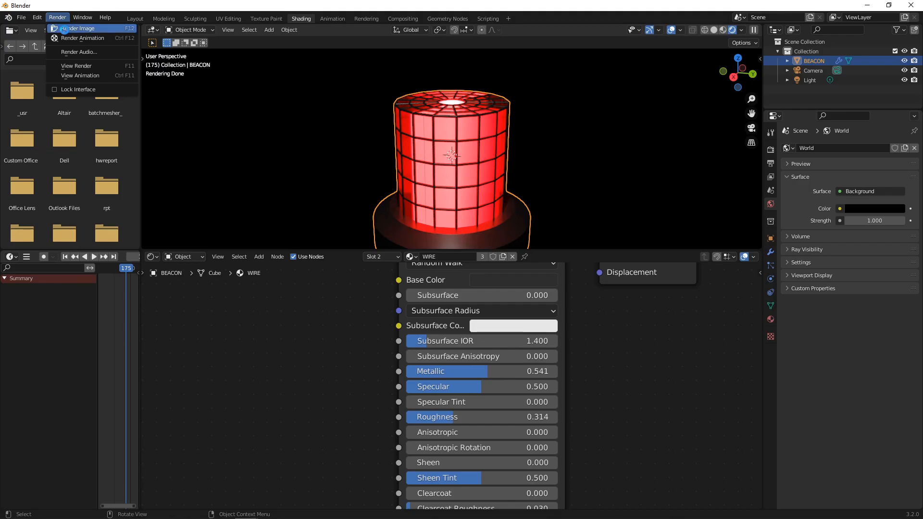
{"action": "left_click", "coordinate": [64, 28]}
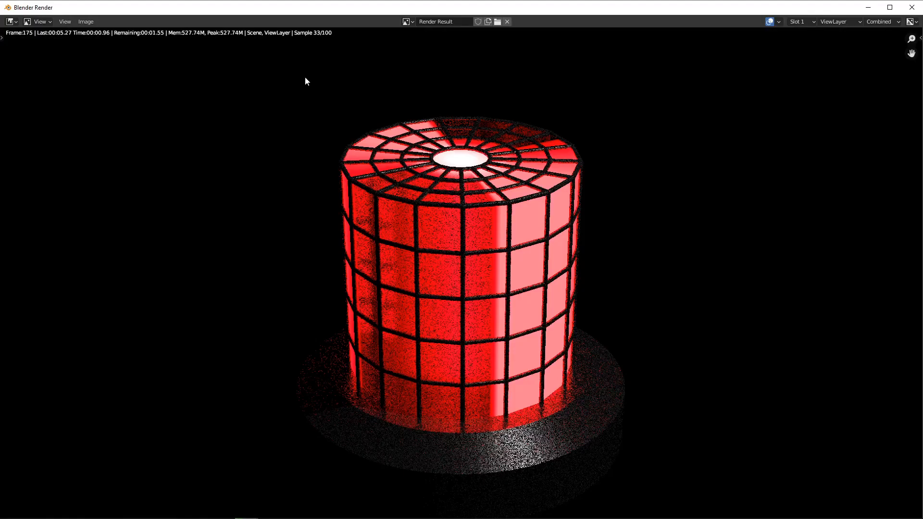
{"action": "scroll", "coordinate": [399, 235], "scroll_direction": "down", "scroll_amount": 2}
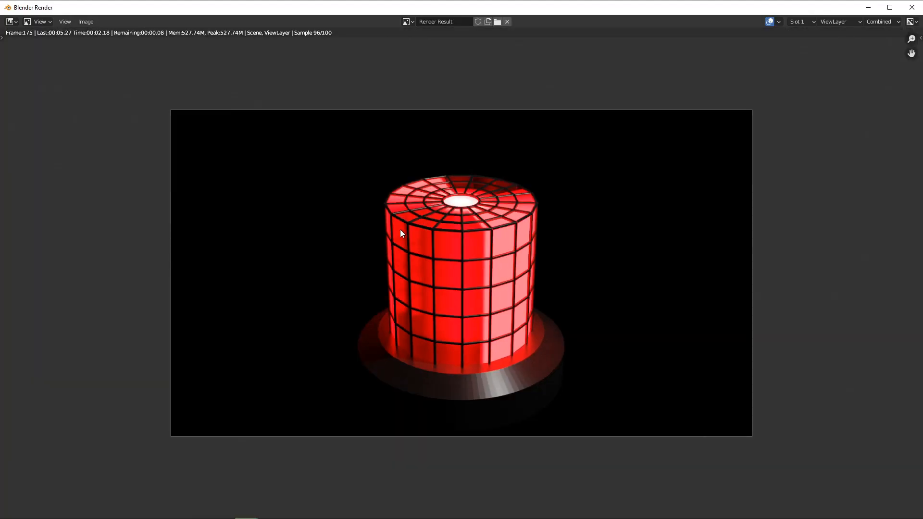
{"action": "left_click", "coordinate": [913, 10]}
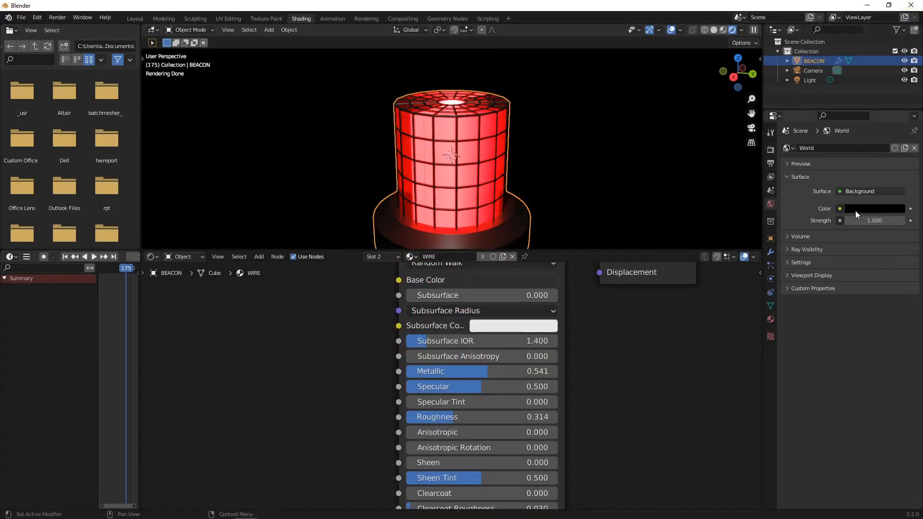
Lighten the World background color to dark grey and render the image again.
{"action": "left_click", "coordinate": [874, 208]}
{"action": "left_click_drag", "start_coordinate": [897, 135], "coordinate": [897, 128]}
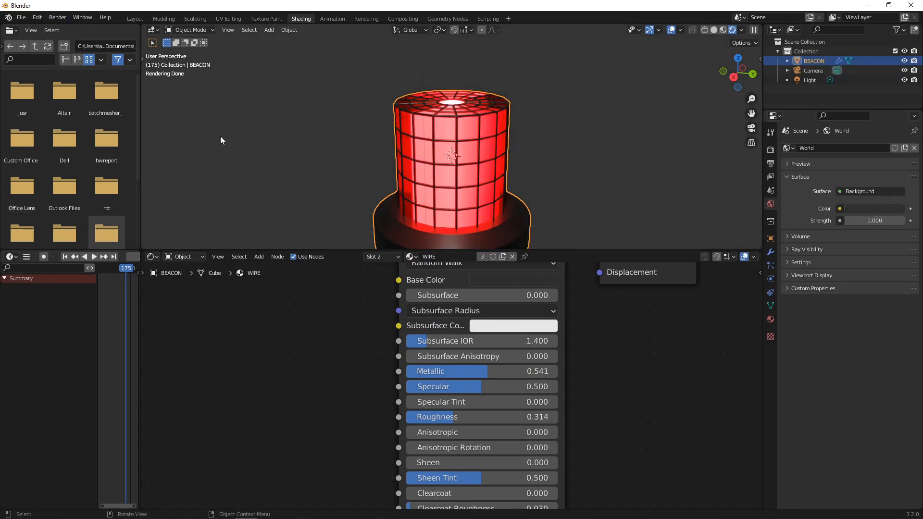
{"action": "left_click", "coordinate": [58, 17]}
{"action": "left_click", "coordinate": [70, 27]}
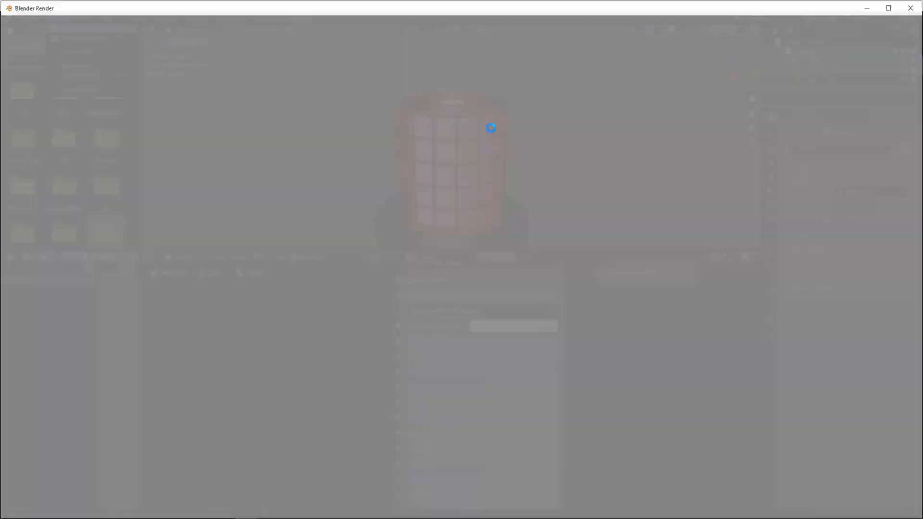